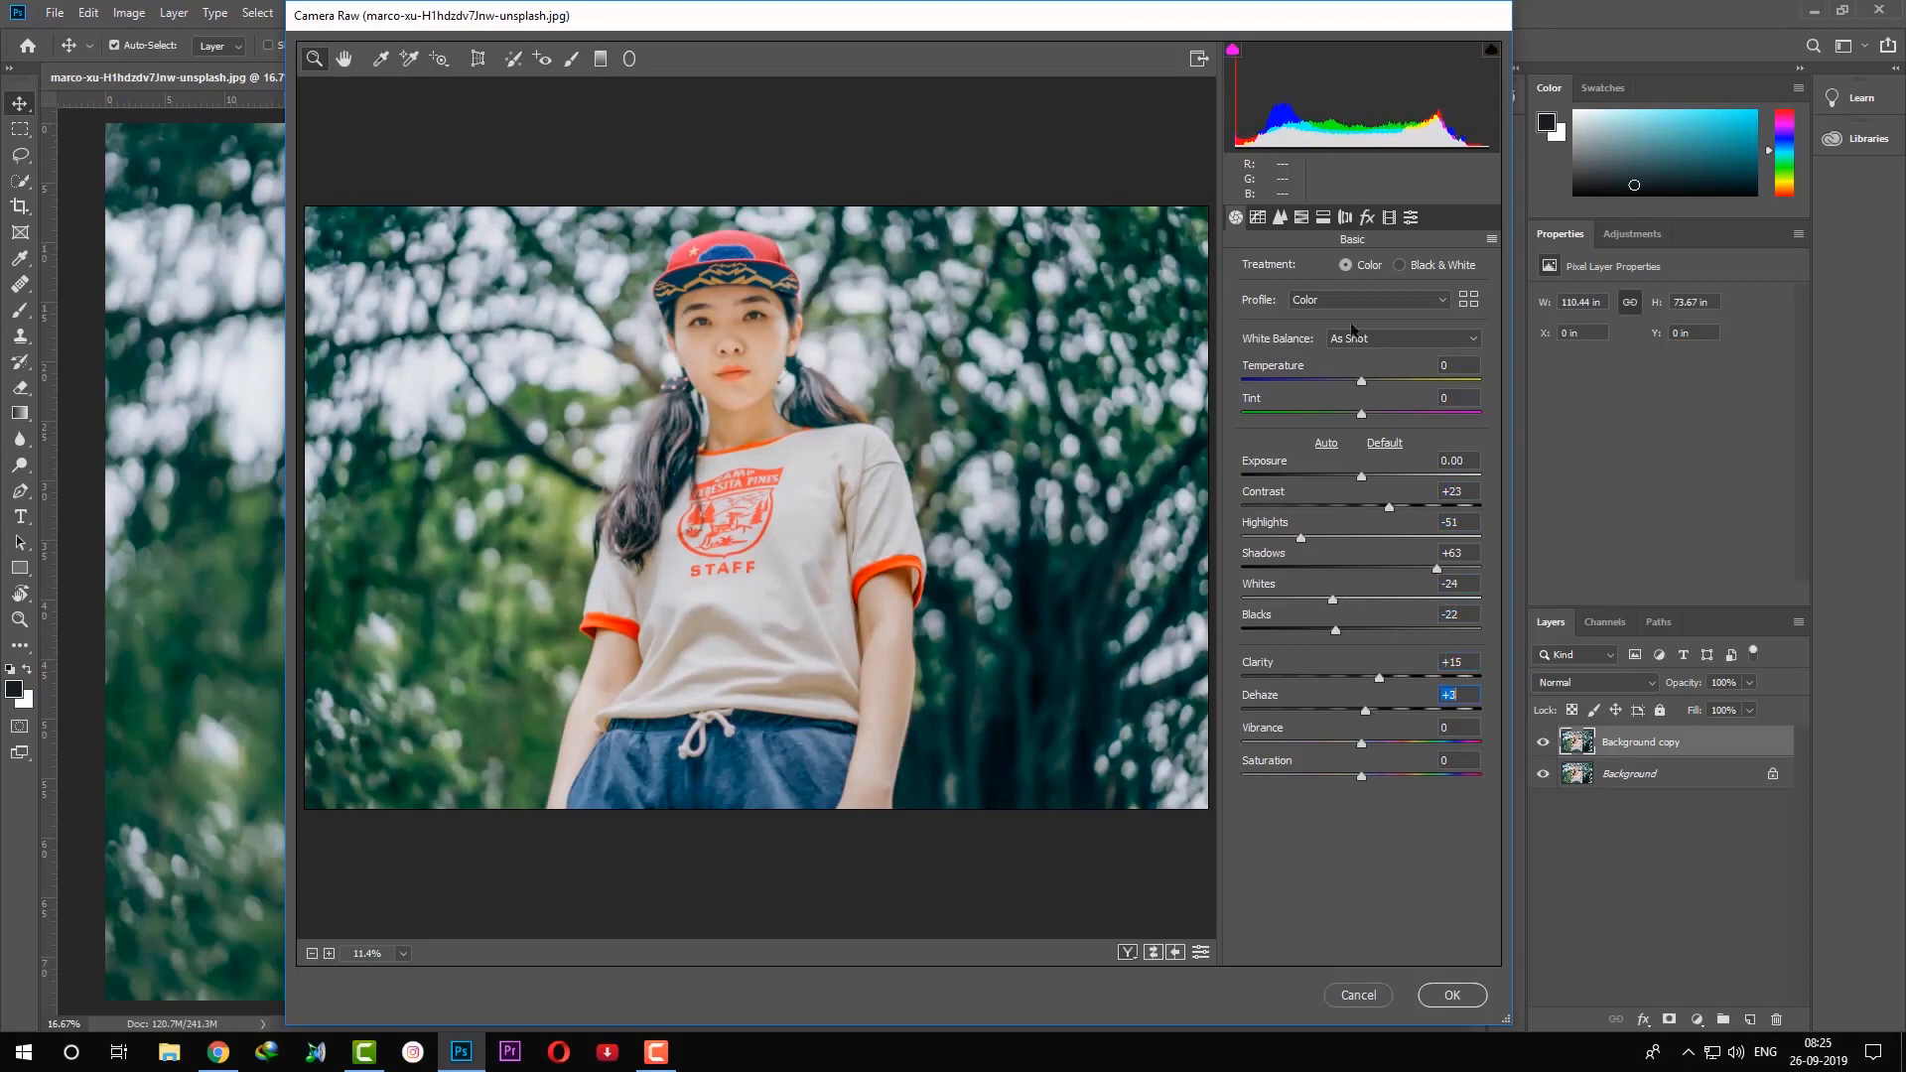
Set the HSL hue of aquas to +47 and blues to -37, and adjust the yellow and green hues.
click(1302, 217)
drag(1363, 475, 1319, 507)
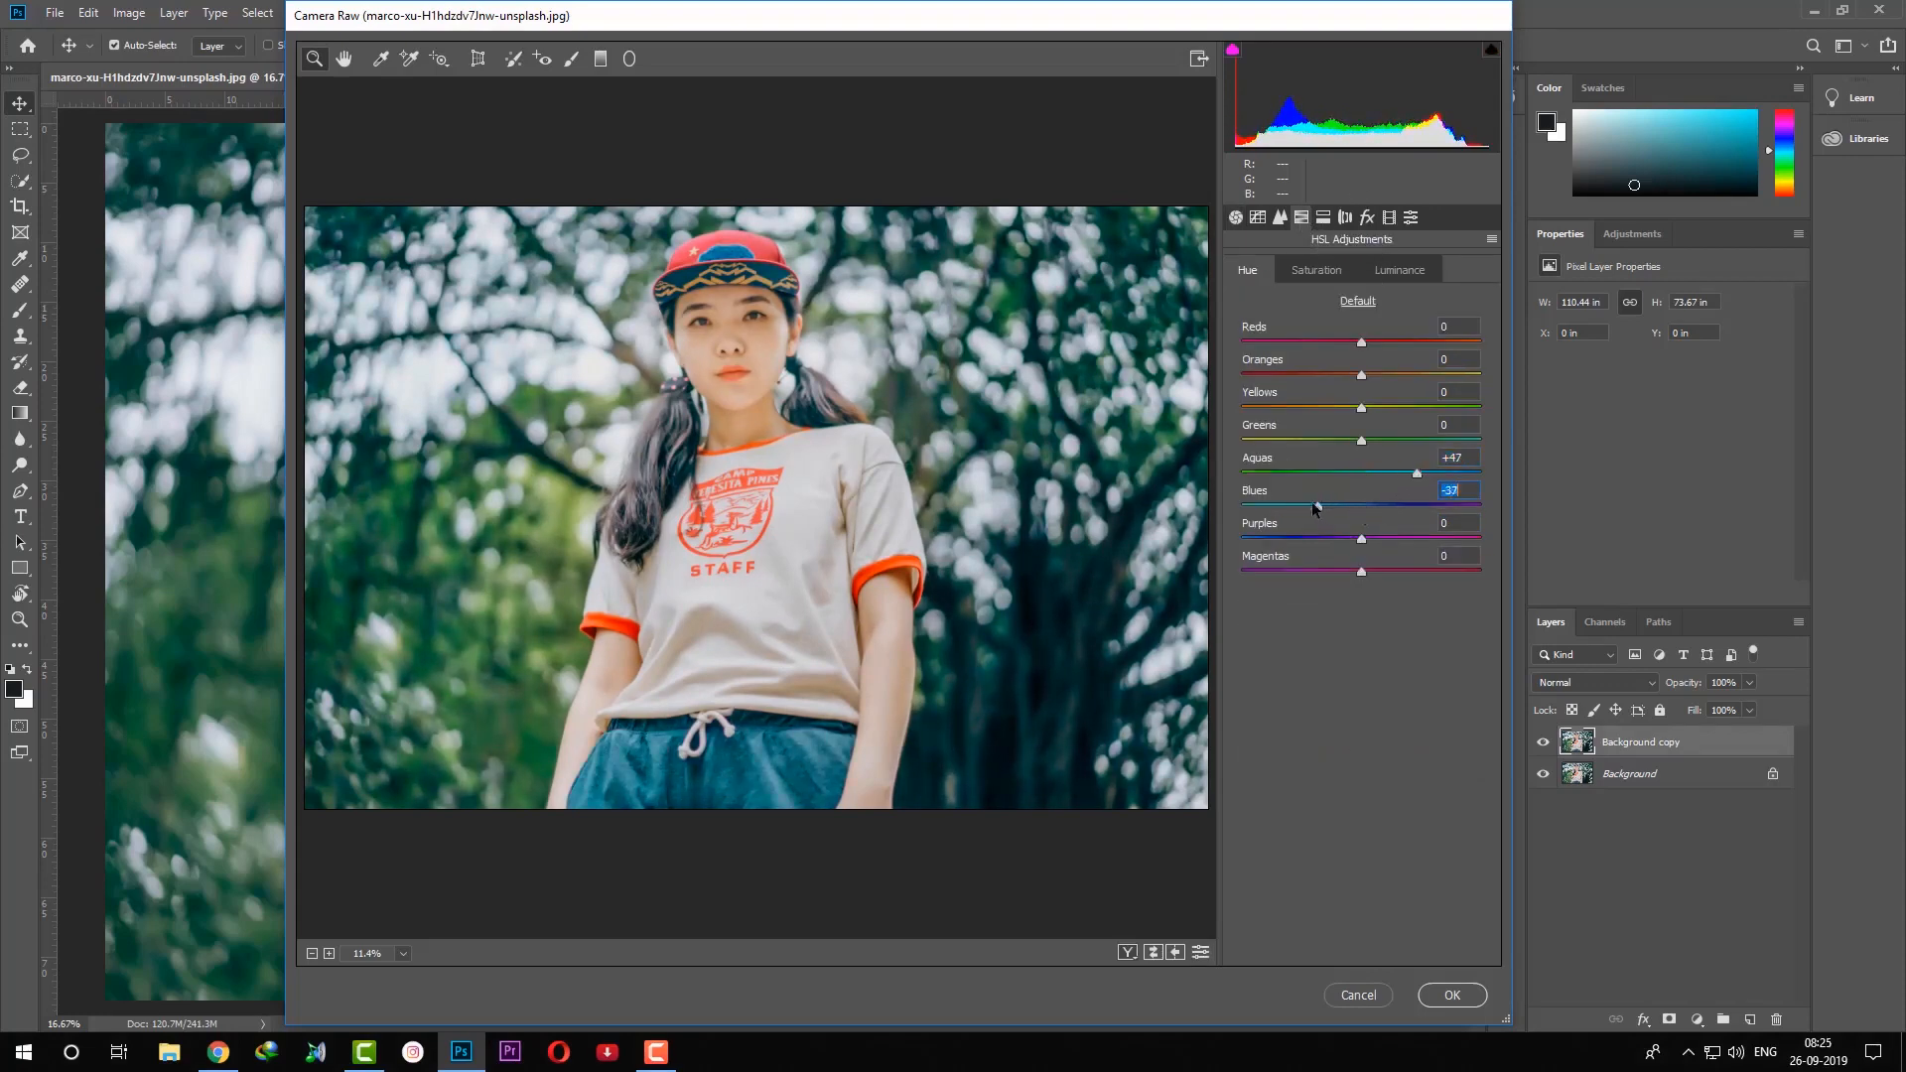
mouse_move(1361, 406)
mouse_down()
mouse_move(1336, 407)
mouse_move(1410, 407)
mouse_move(1349, 440)
mouse_up()
drag(1361, 341, 1226, 447)
Set the HSL saturation of greens to -100, aquas to +37, blues to -3, purples to -41 and magentas to -23.
click(1316, 270)
drag(1361, 472, 1224, 477)
mouse_move(1361, 506)
mouse_down()
mouse_move(1413, 508)
mouse_move(1303, 539)
mouse_move(1332, 571)
mouse_move(1390, 506)
mouse_move(1356, 507)
mouse_up()
click(1359, 539)
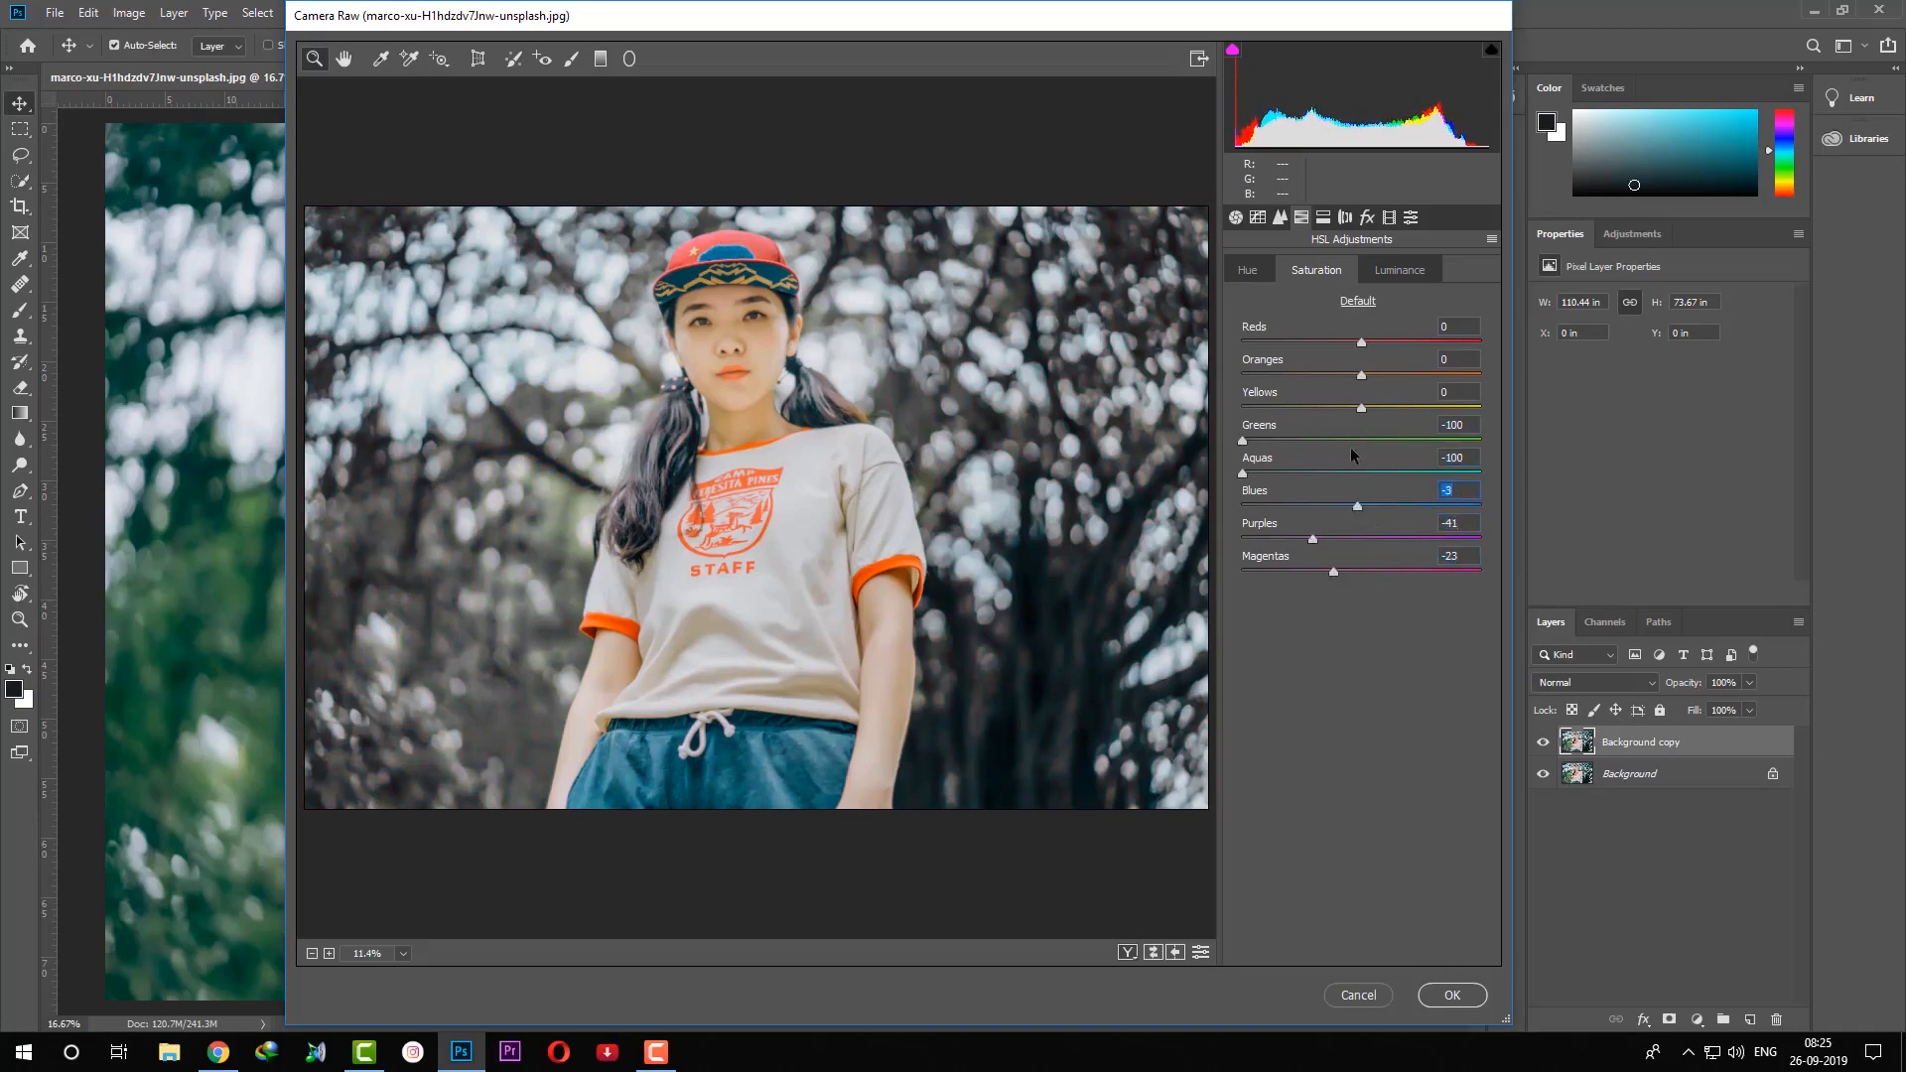
drag(1242, 473, 1402, 473)
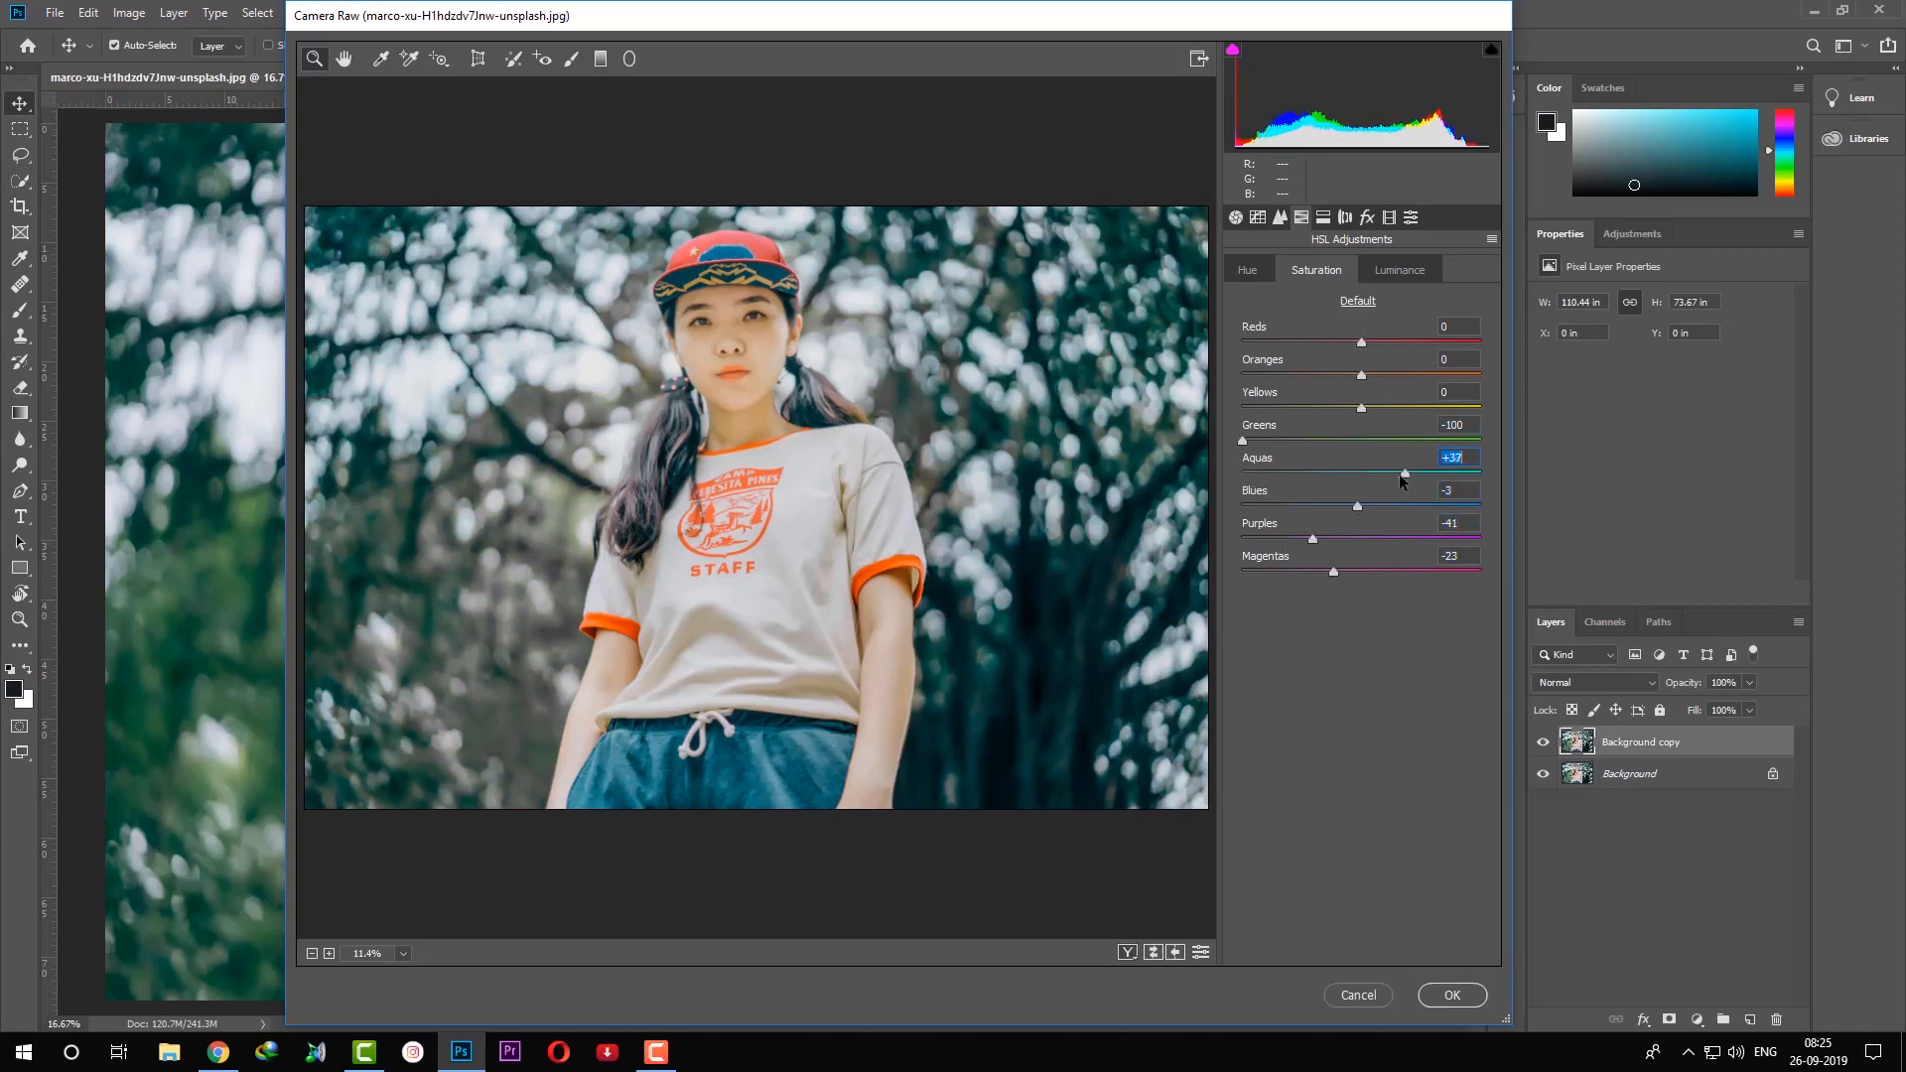
Set the HSL luminance of oranges to -13, yellows to +16, aquas to -66, blues to +18, purples to +57 and magentas to +23.
click(1409, 272)
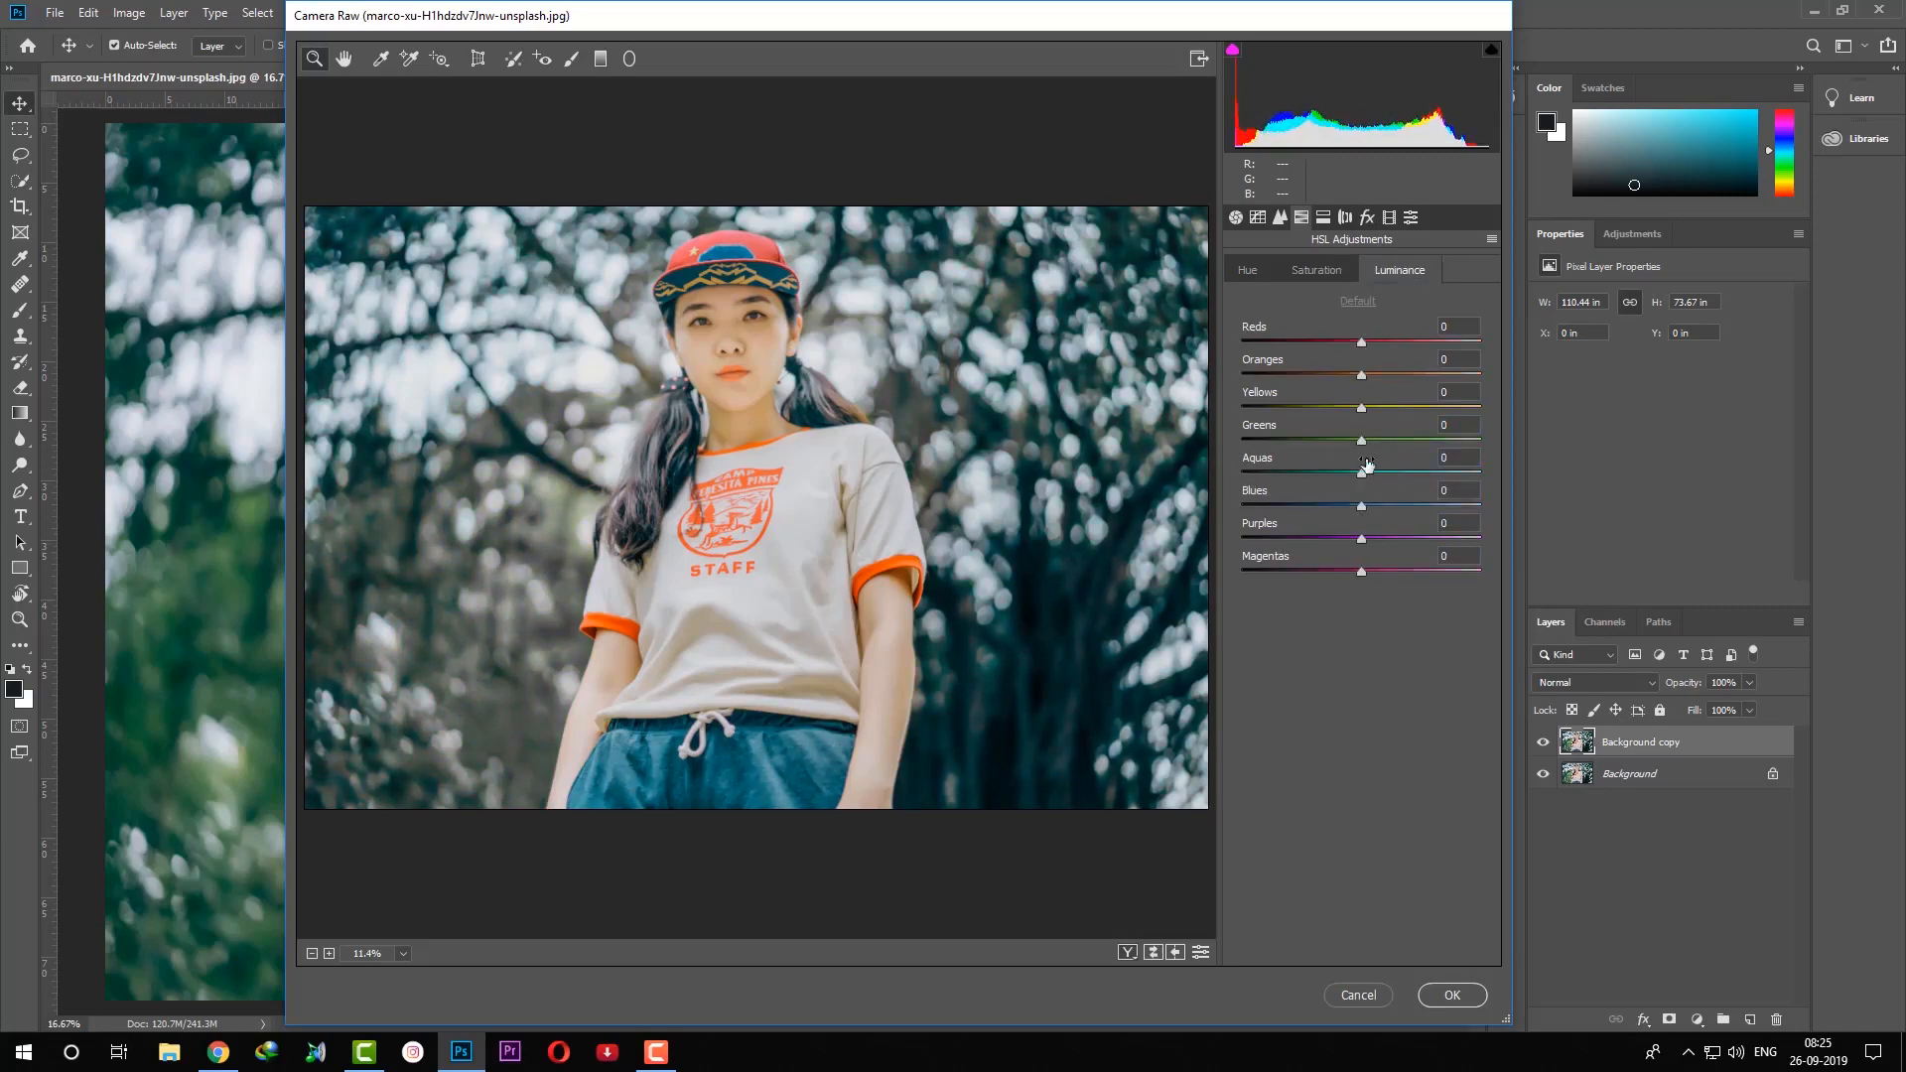
drag(1366, 467, 1285, 473)
drag(1360, 506, 1388, 572)
drag(1362, 407, 1381, 414)
drag(1366, 379, 1377, 416)
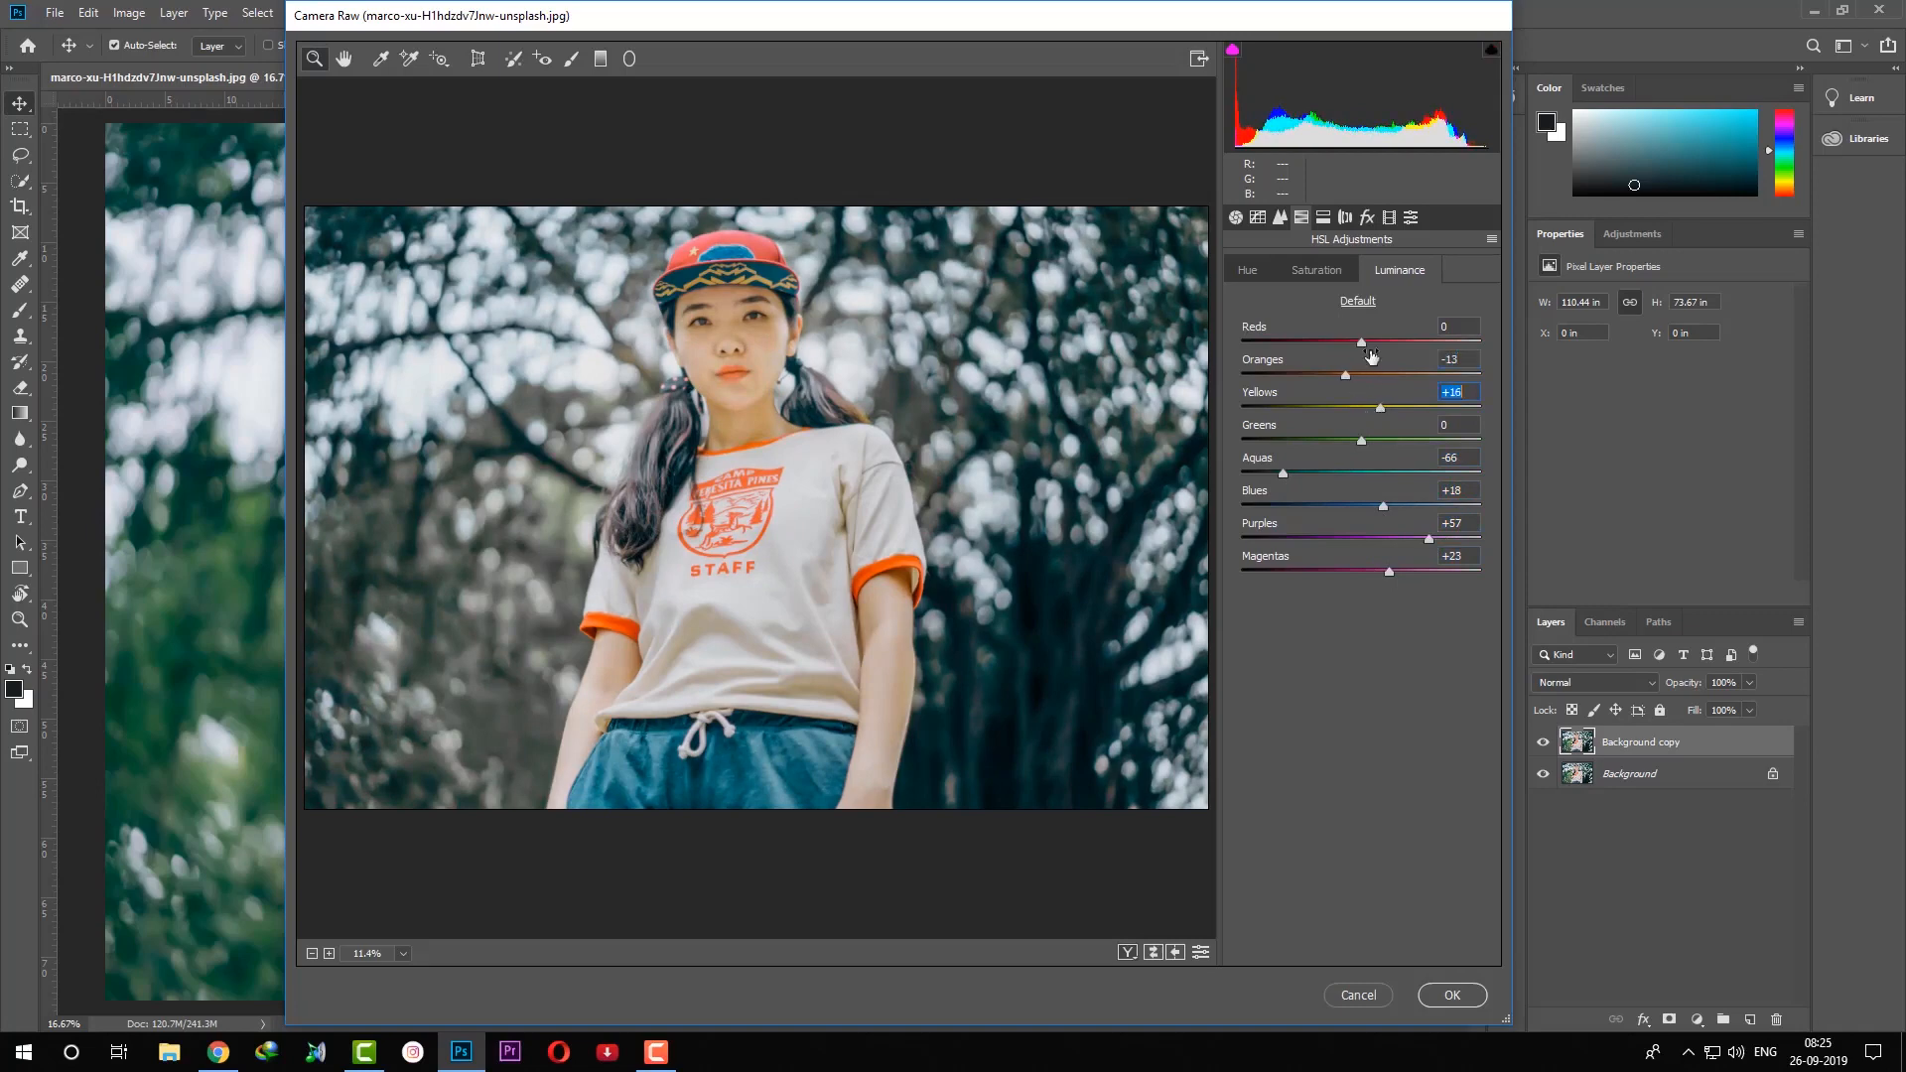
mouse_move(1361, 341)
mouse_down()
mouse_move(1390, 341)
mouse_move(1362, 349)
mouse_up()
Calibrate red primary to hue +12, saturation -2, green to hue -7, saturation -27, blue to hue +11, saturation -14, and apply the Camera Raw filter.
click(1345, 217)
click(1367, 217)
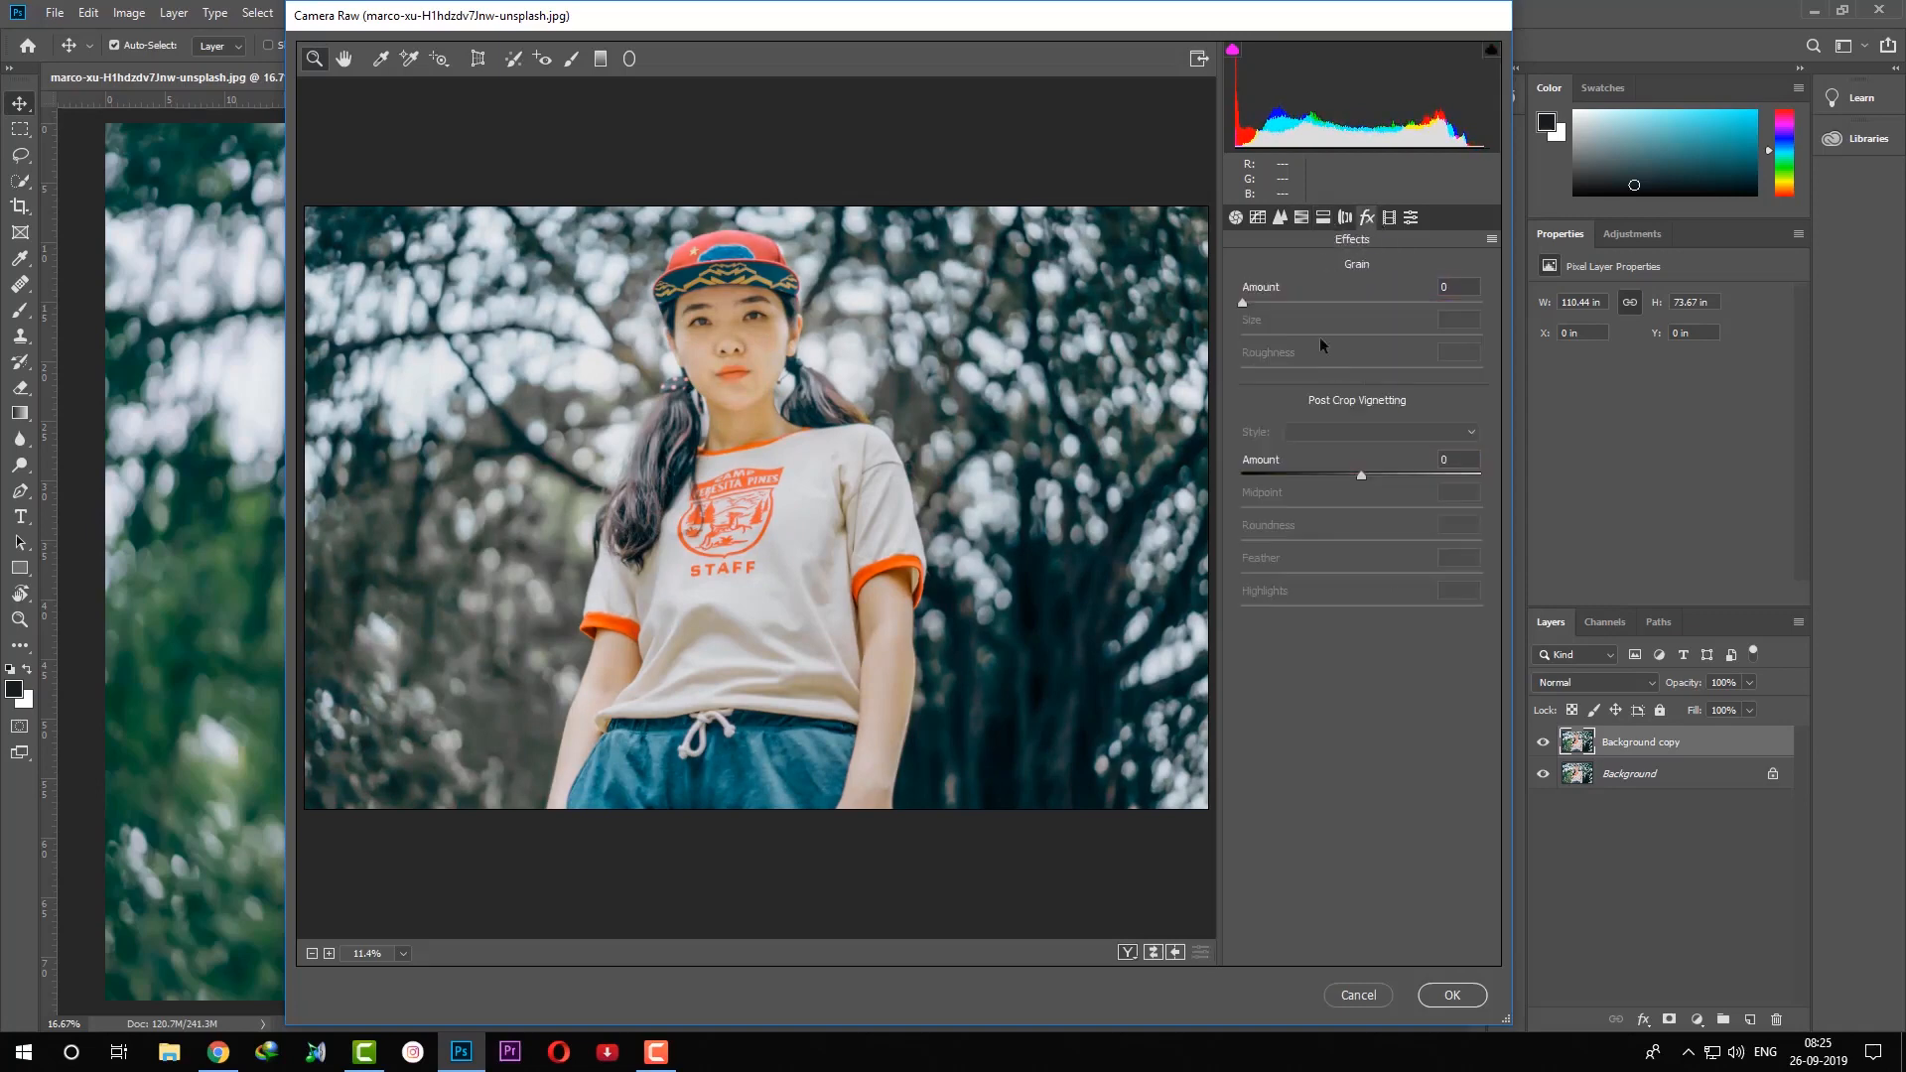
click(1388, 217)
mouse_move(1360, 501)
mouse_down()
mouse_move(1326, 496)
mouse_move(1406, 495)
mouse_move(1354, 529)
mouse_move(1354, 498)
mouse_up()
mouse_move(1361, 593)
mouse_down()
mouse_move(1425, 588)
mouse_move(1343, 622)
mouse_up()
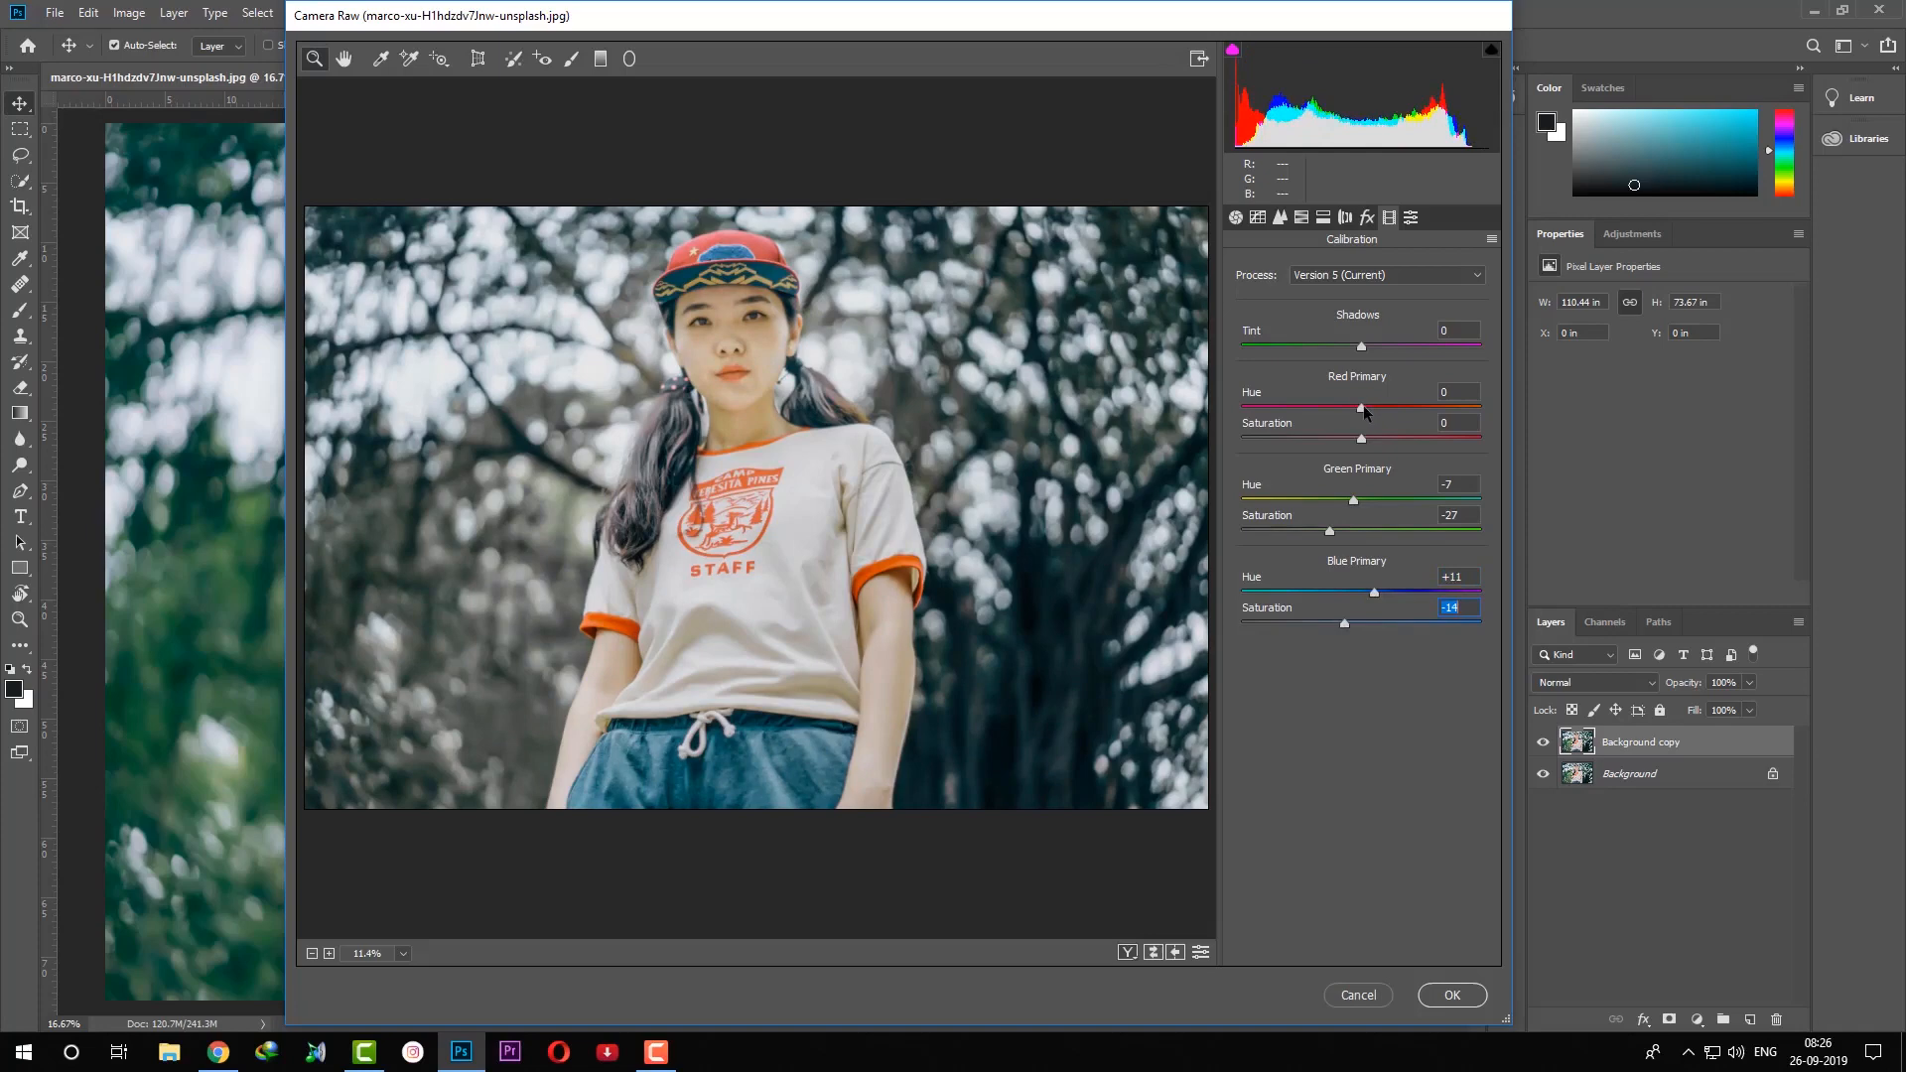
mouse_move(1362, 412)
mouse_down()
mouse_move(1399, 412)
mouse_move(1365, 413)
mouse_move(1359, 442)
mouse_up()
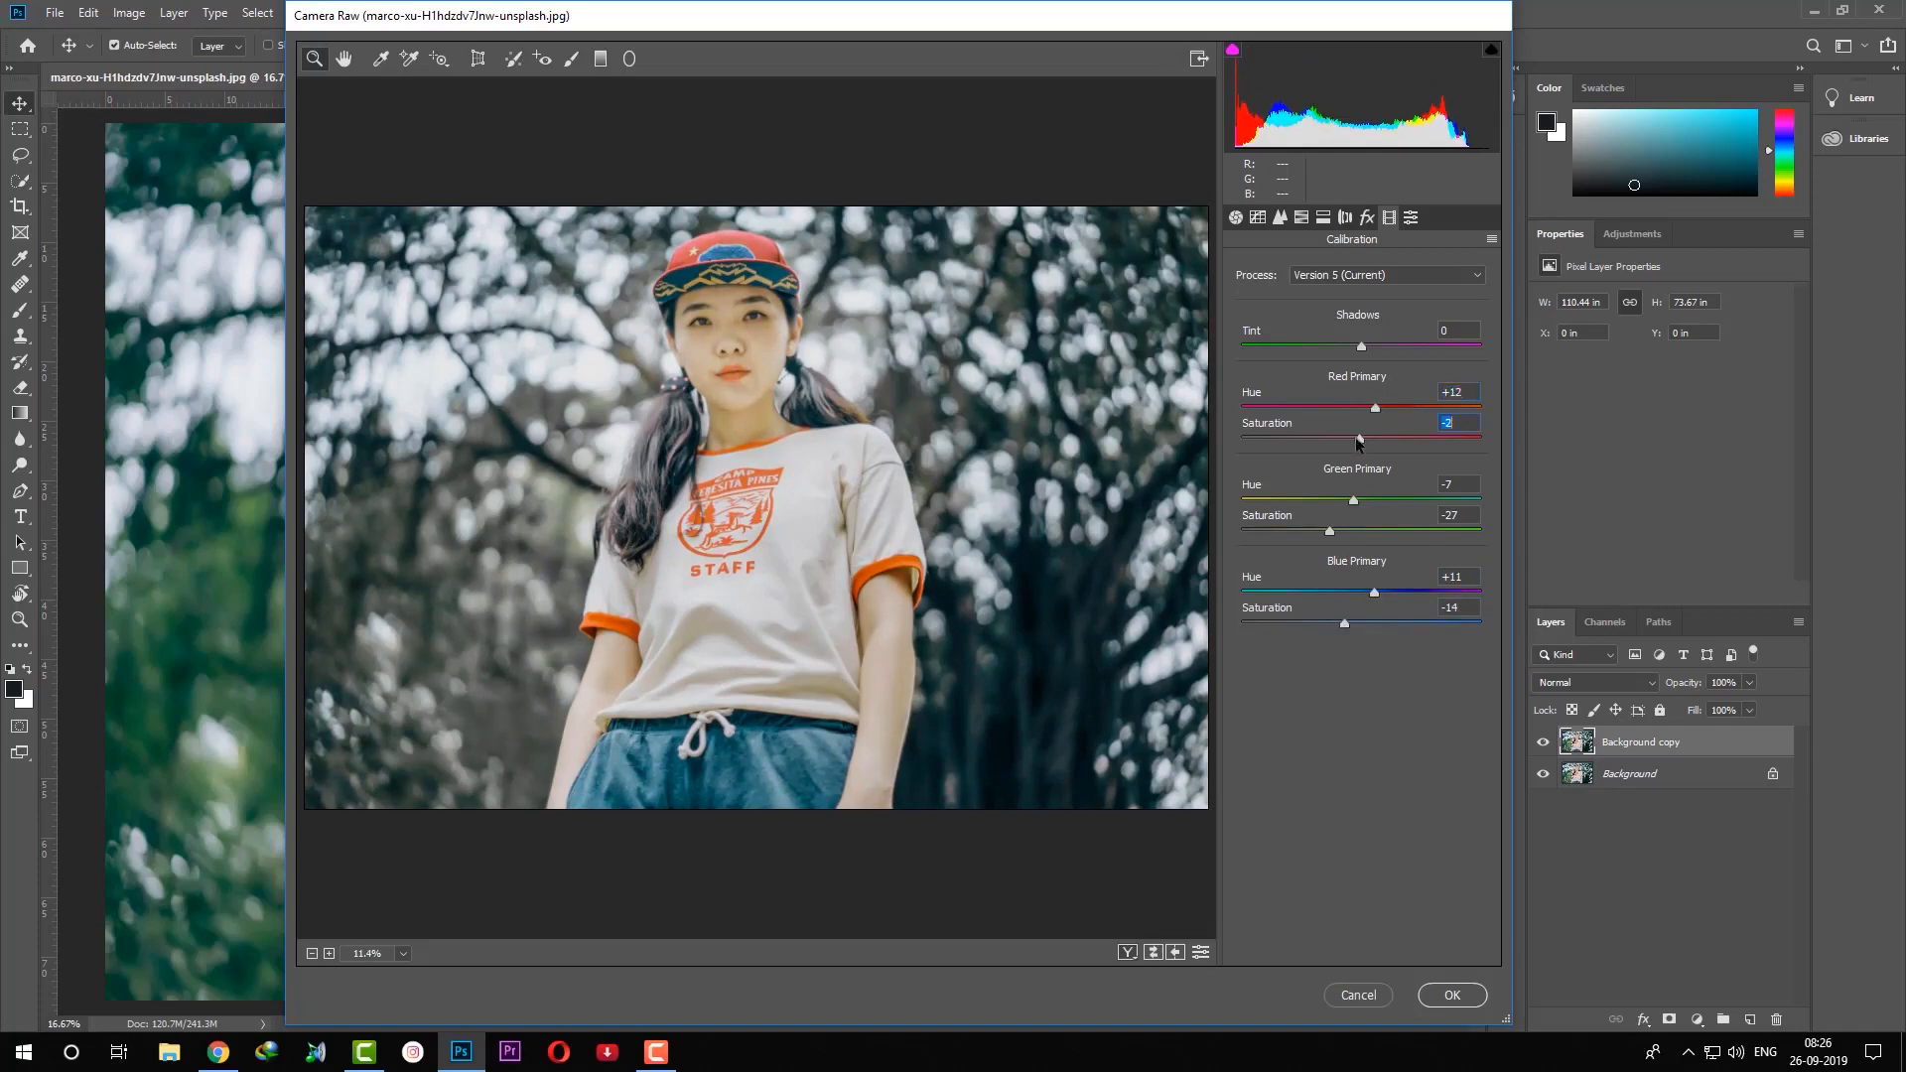
click(1373, 219)
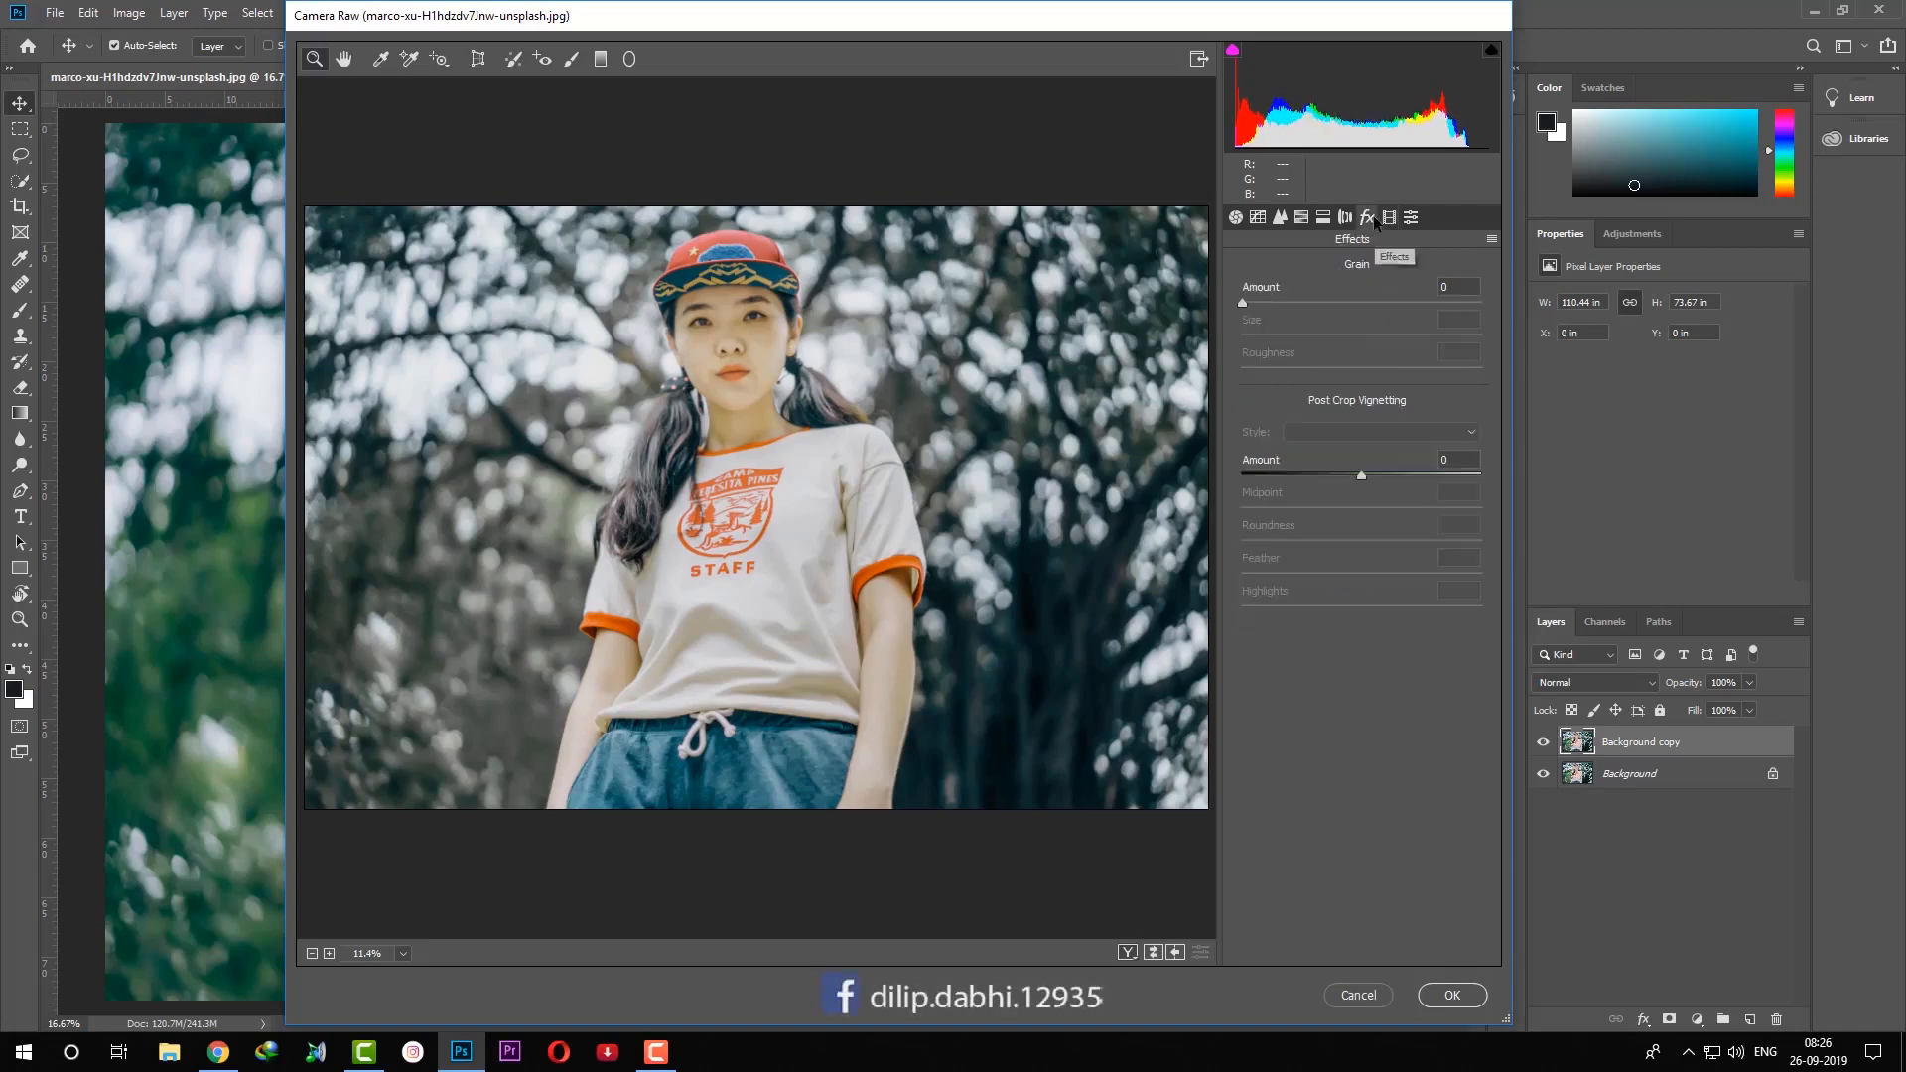
click(1279, 218)
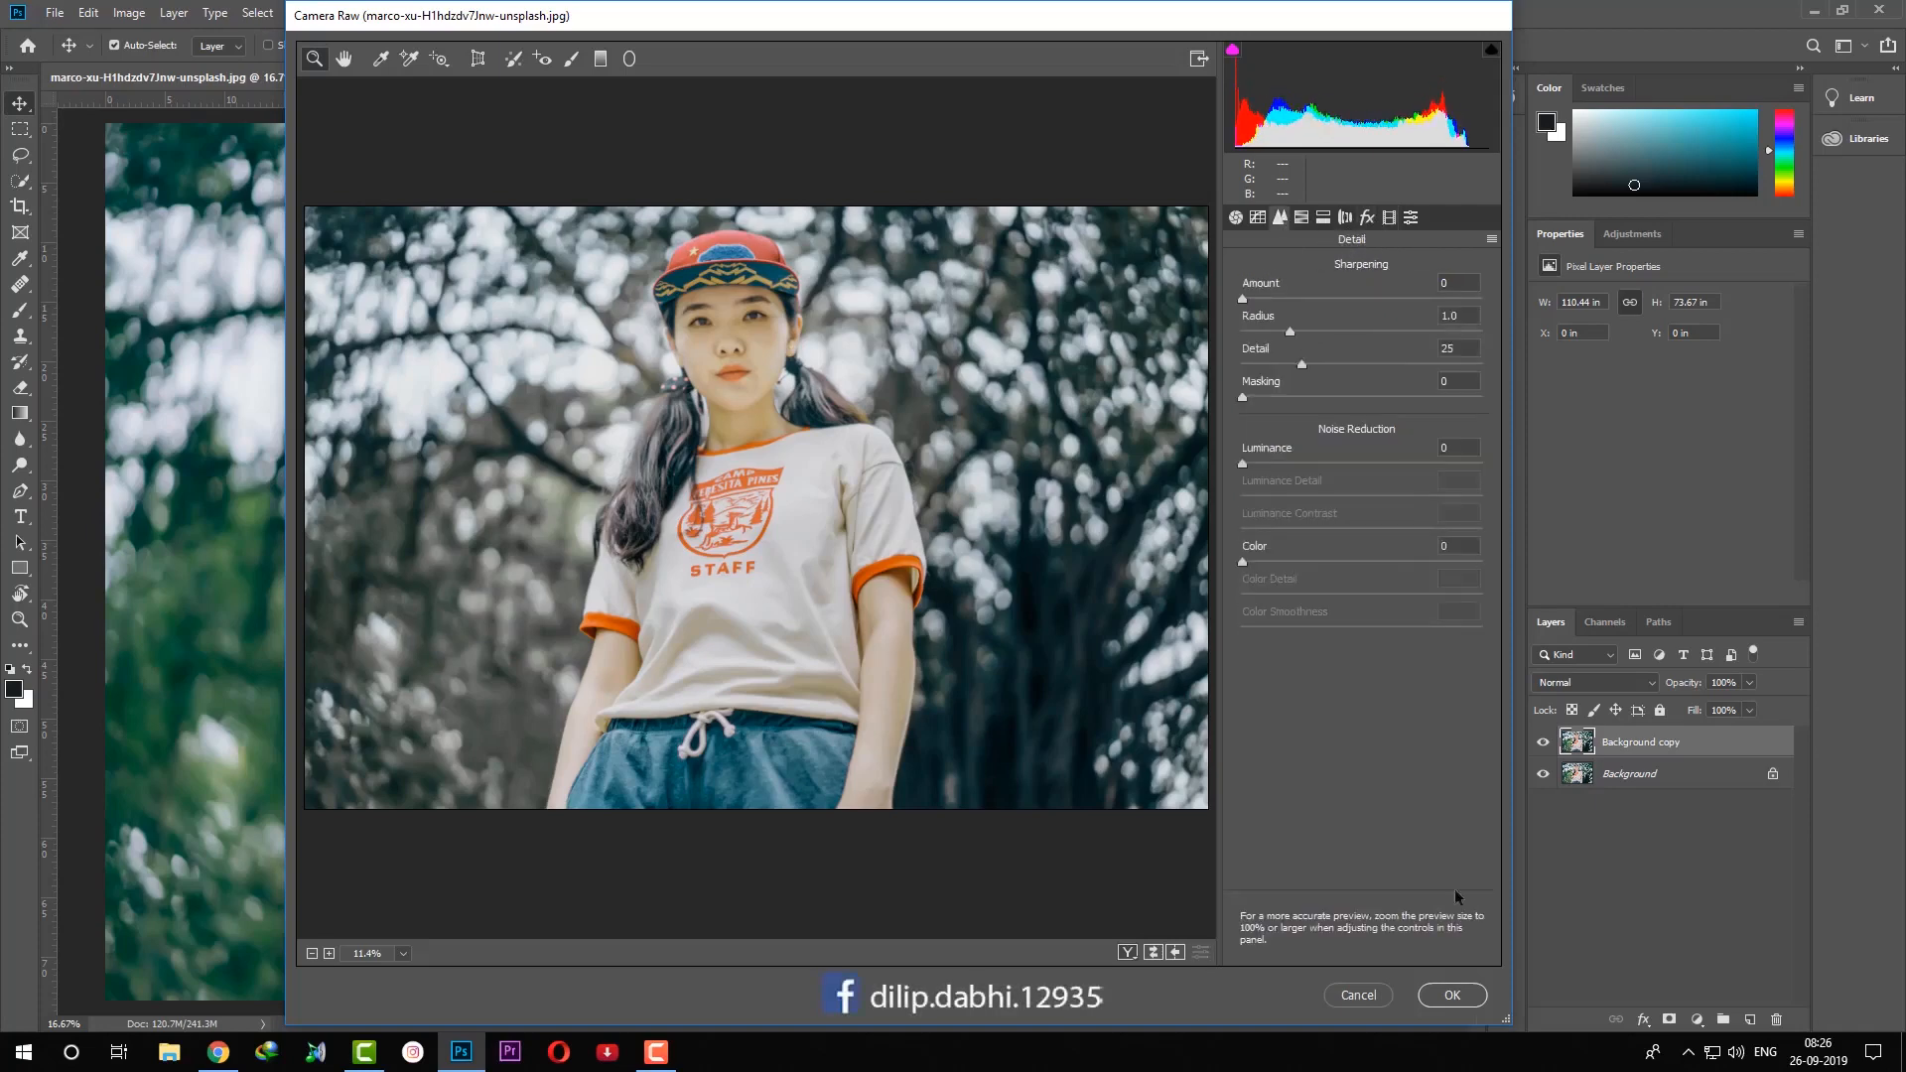
click(1451, 996)
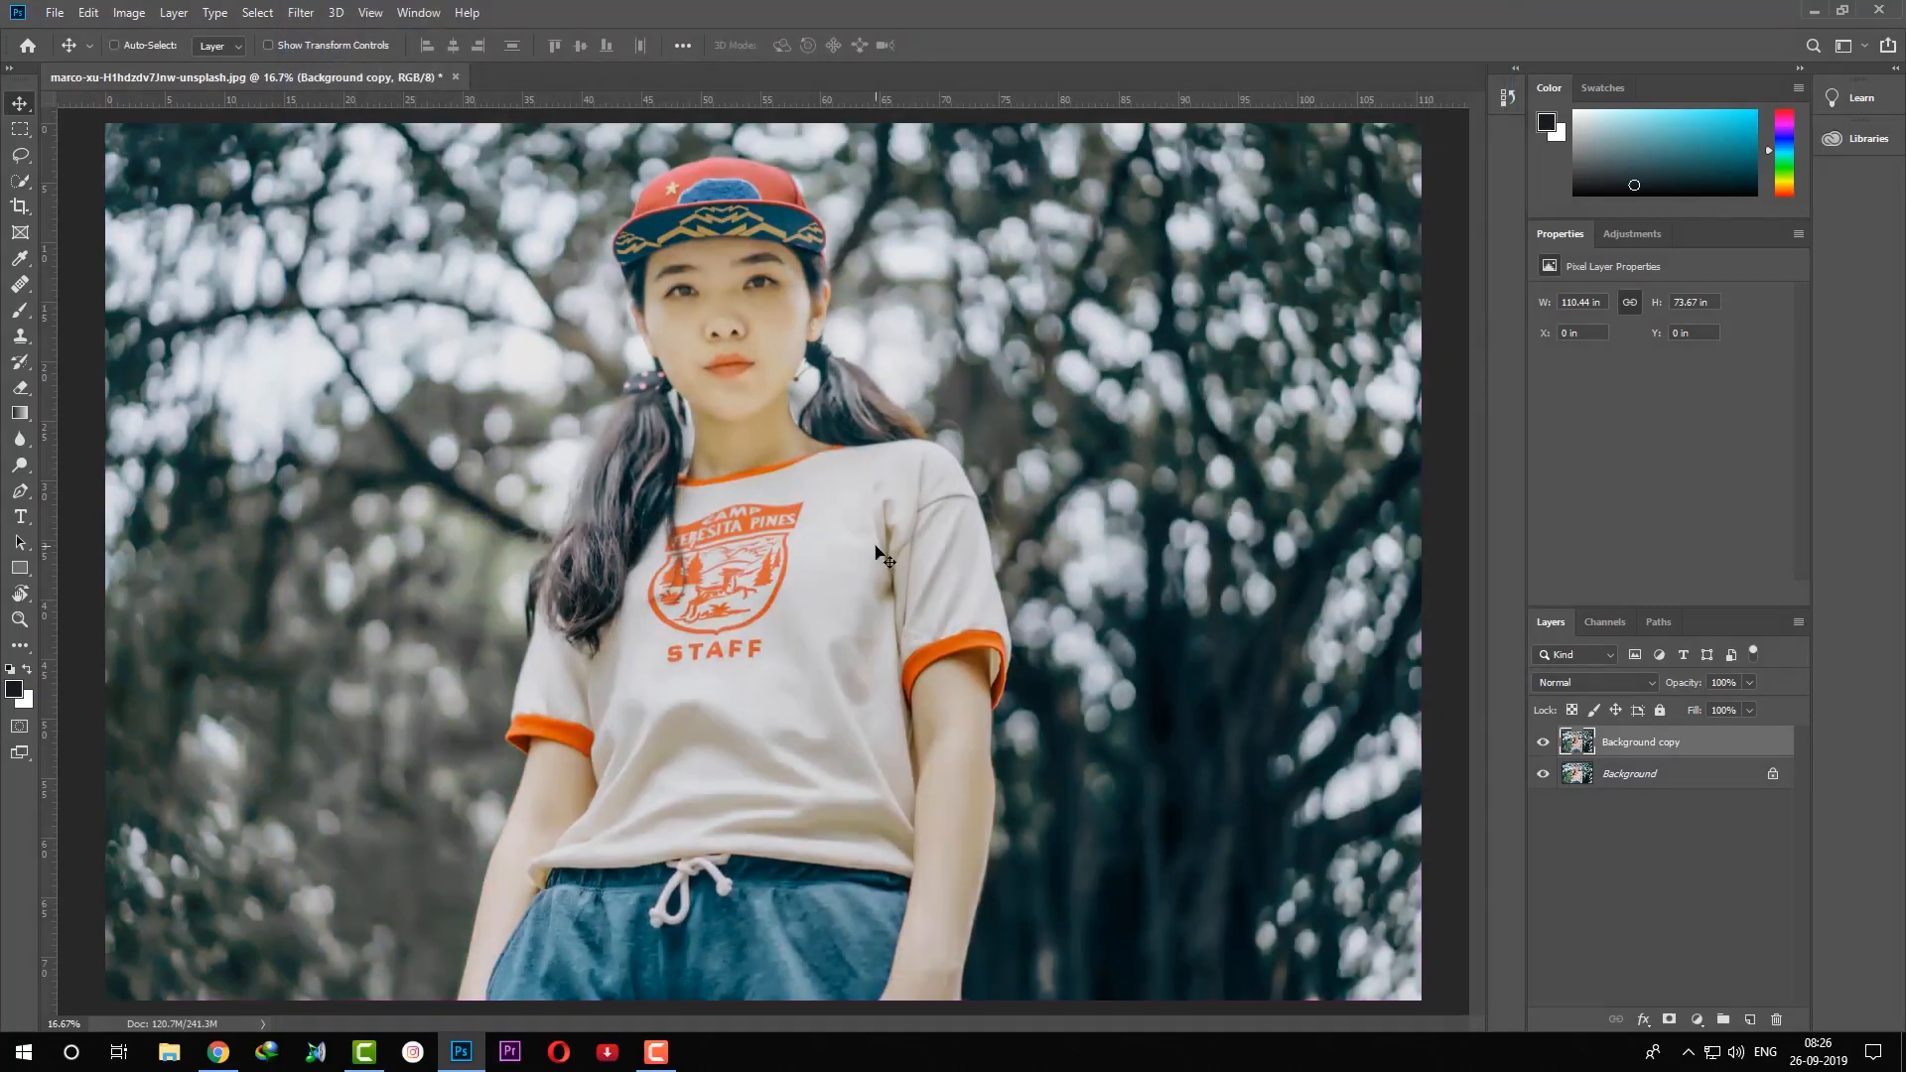
Apply the Color Efex Pro 4 Detail Extractor filter with detail at 20% and contrast at 15%.
key(ctrl+minus)
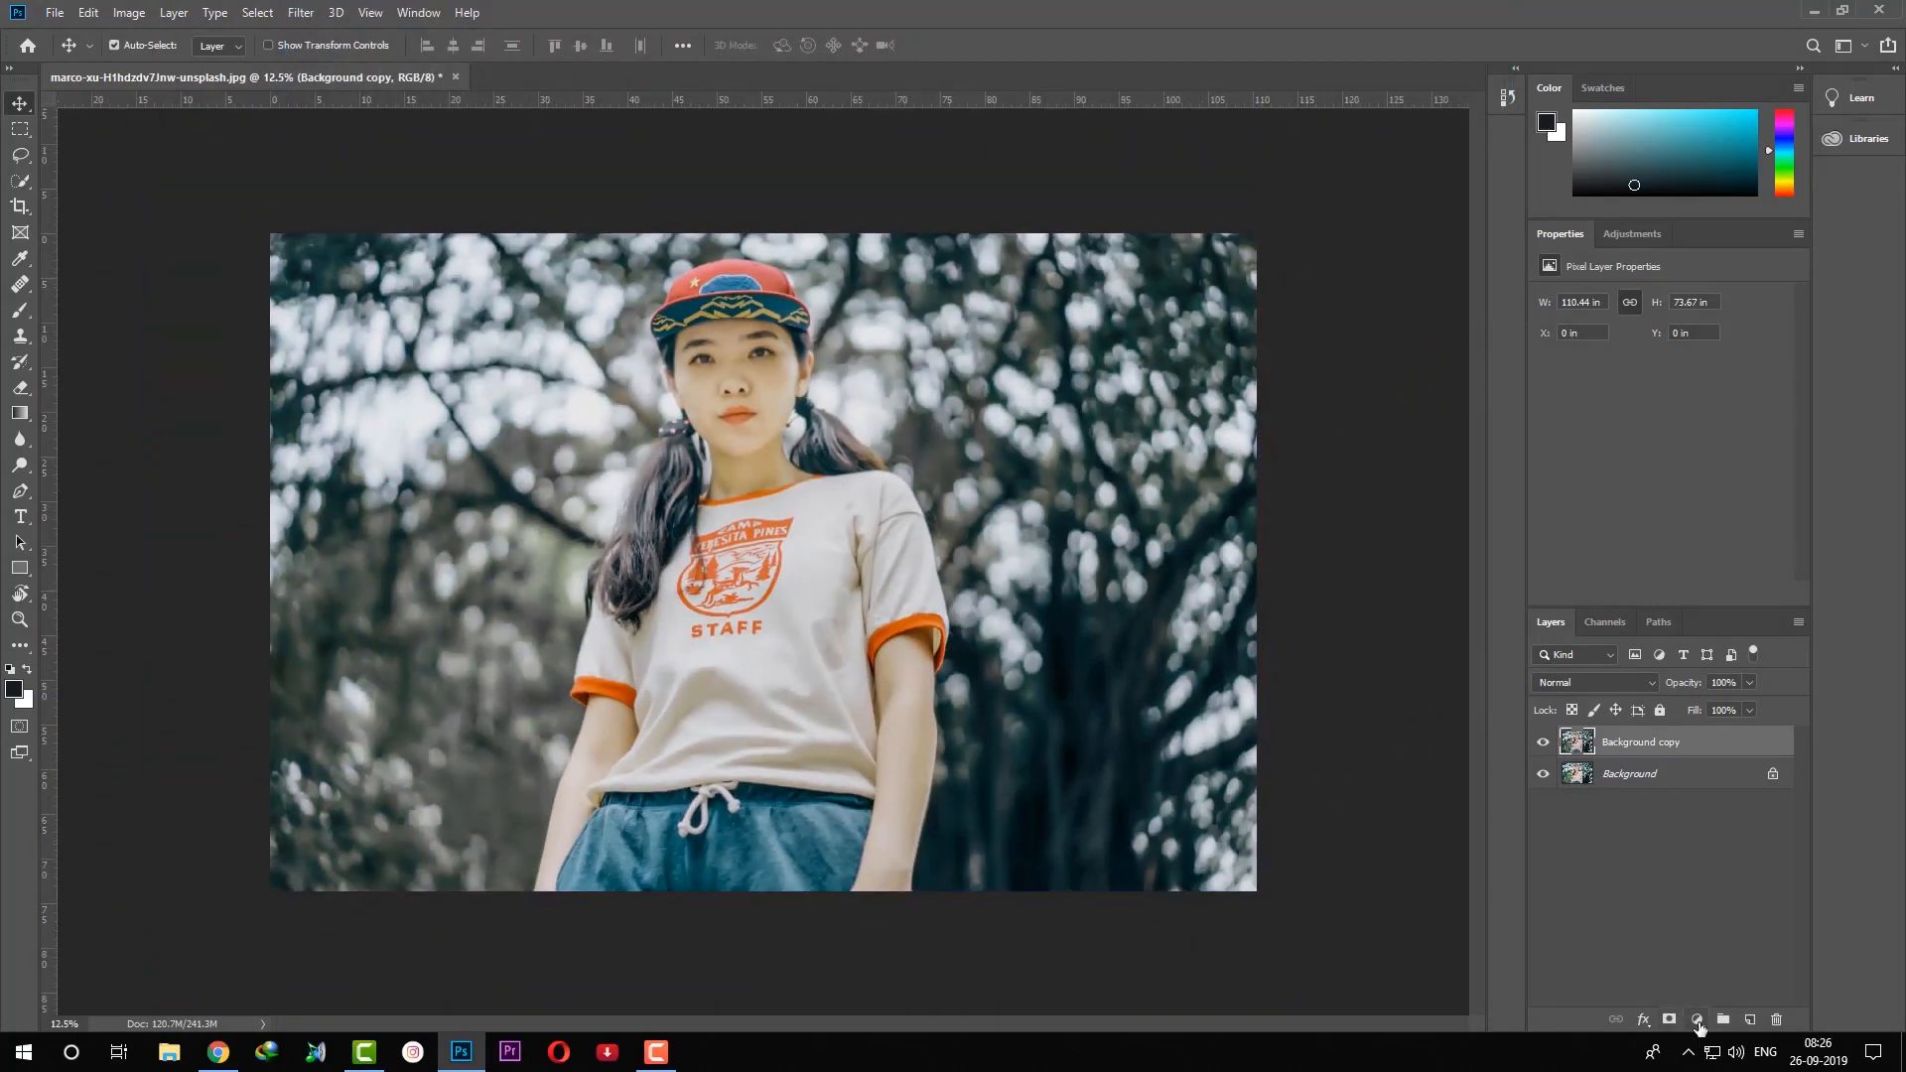
click(300, 12)
mouse_move(381, 438)
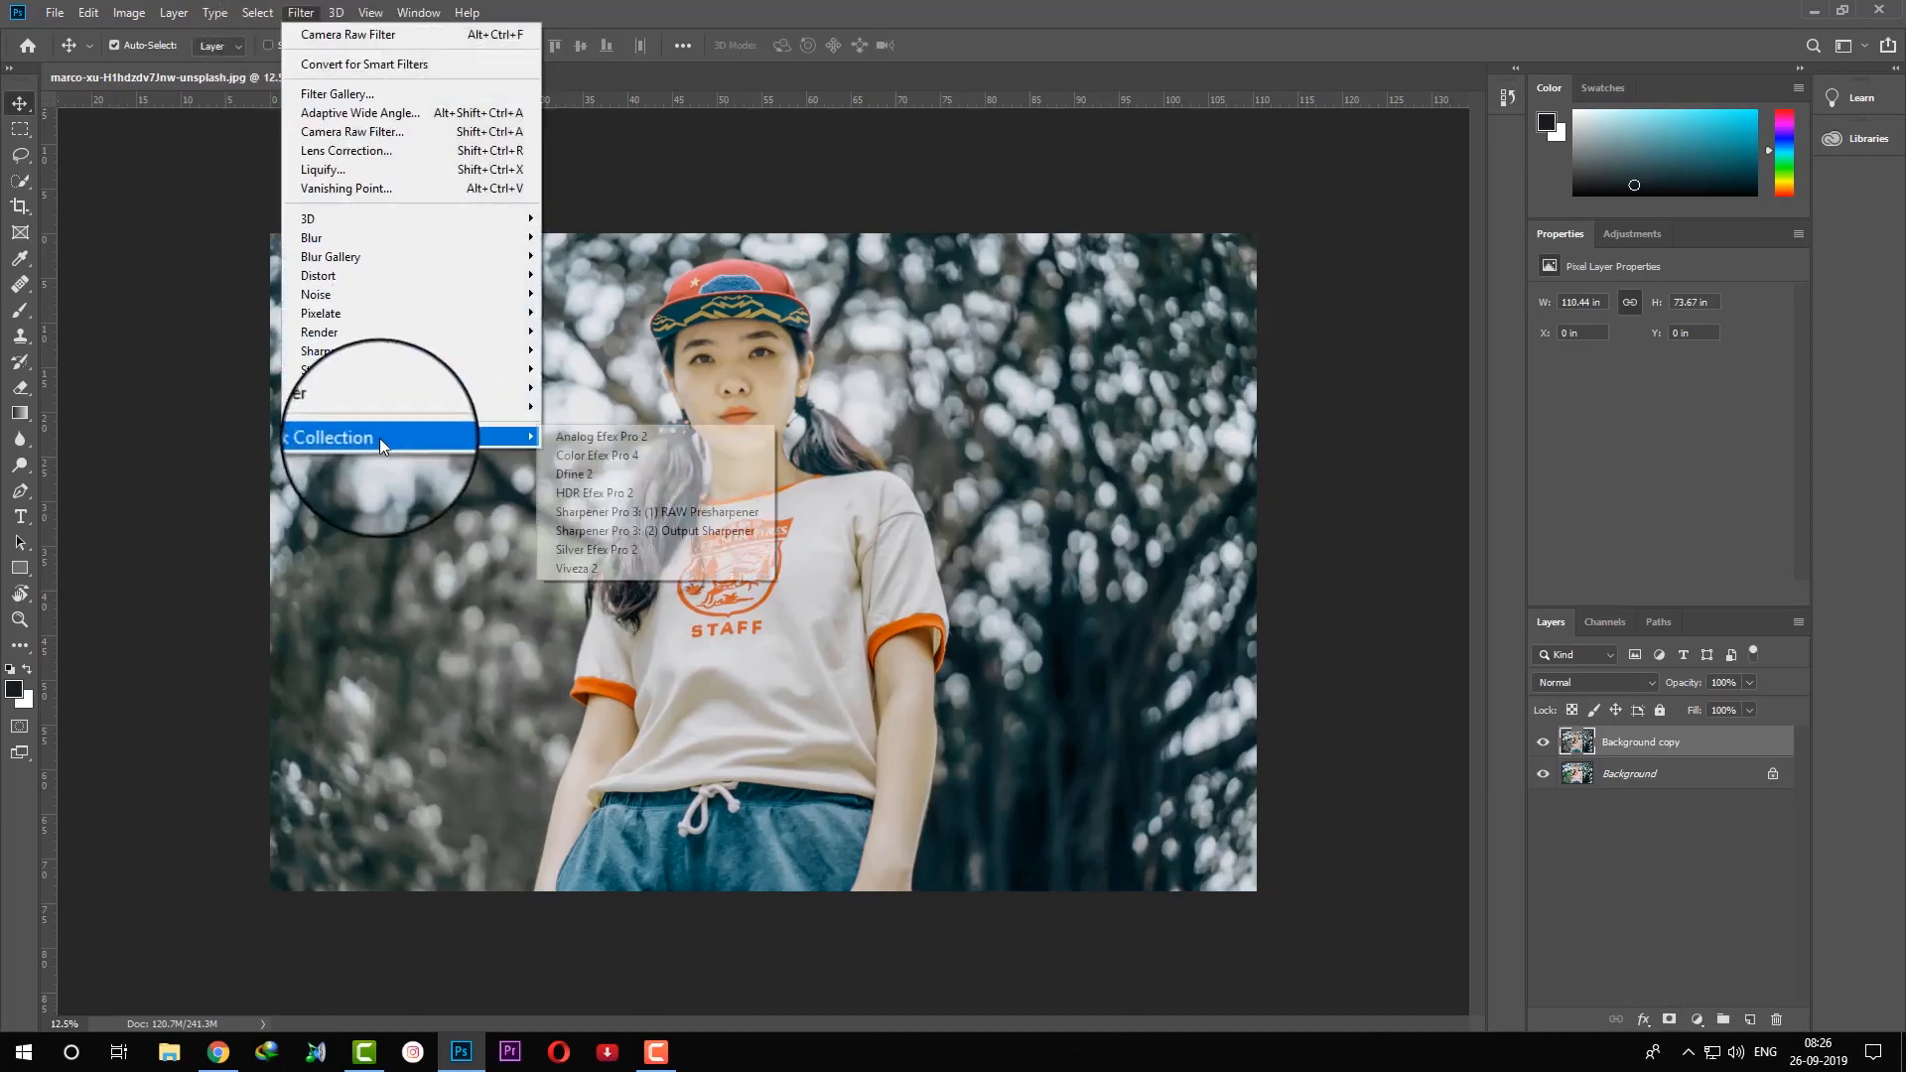
click(598, 445)
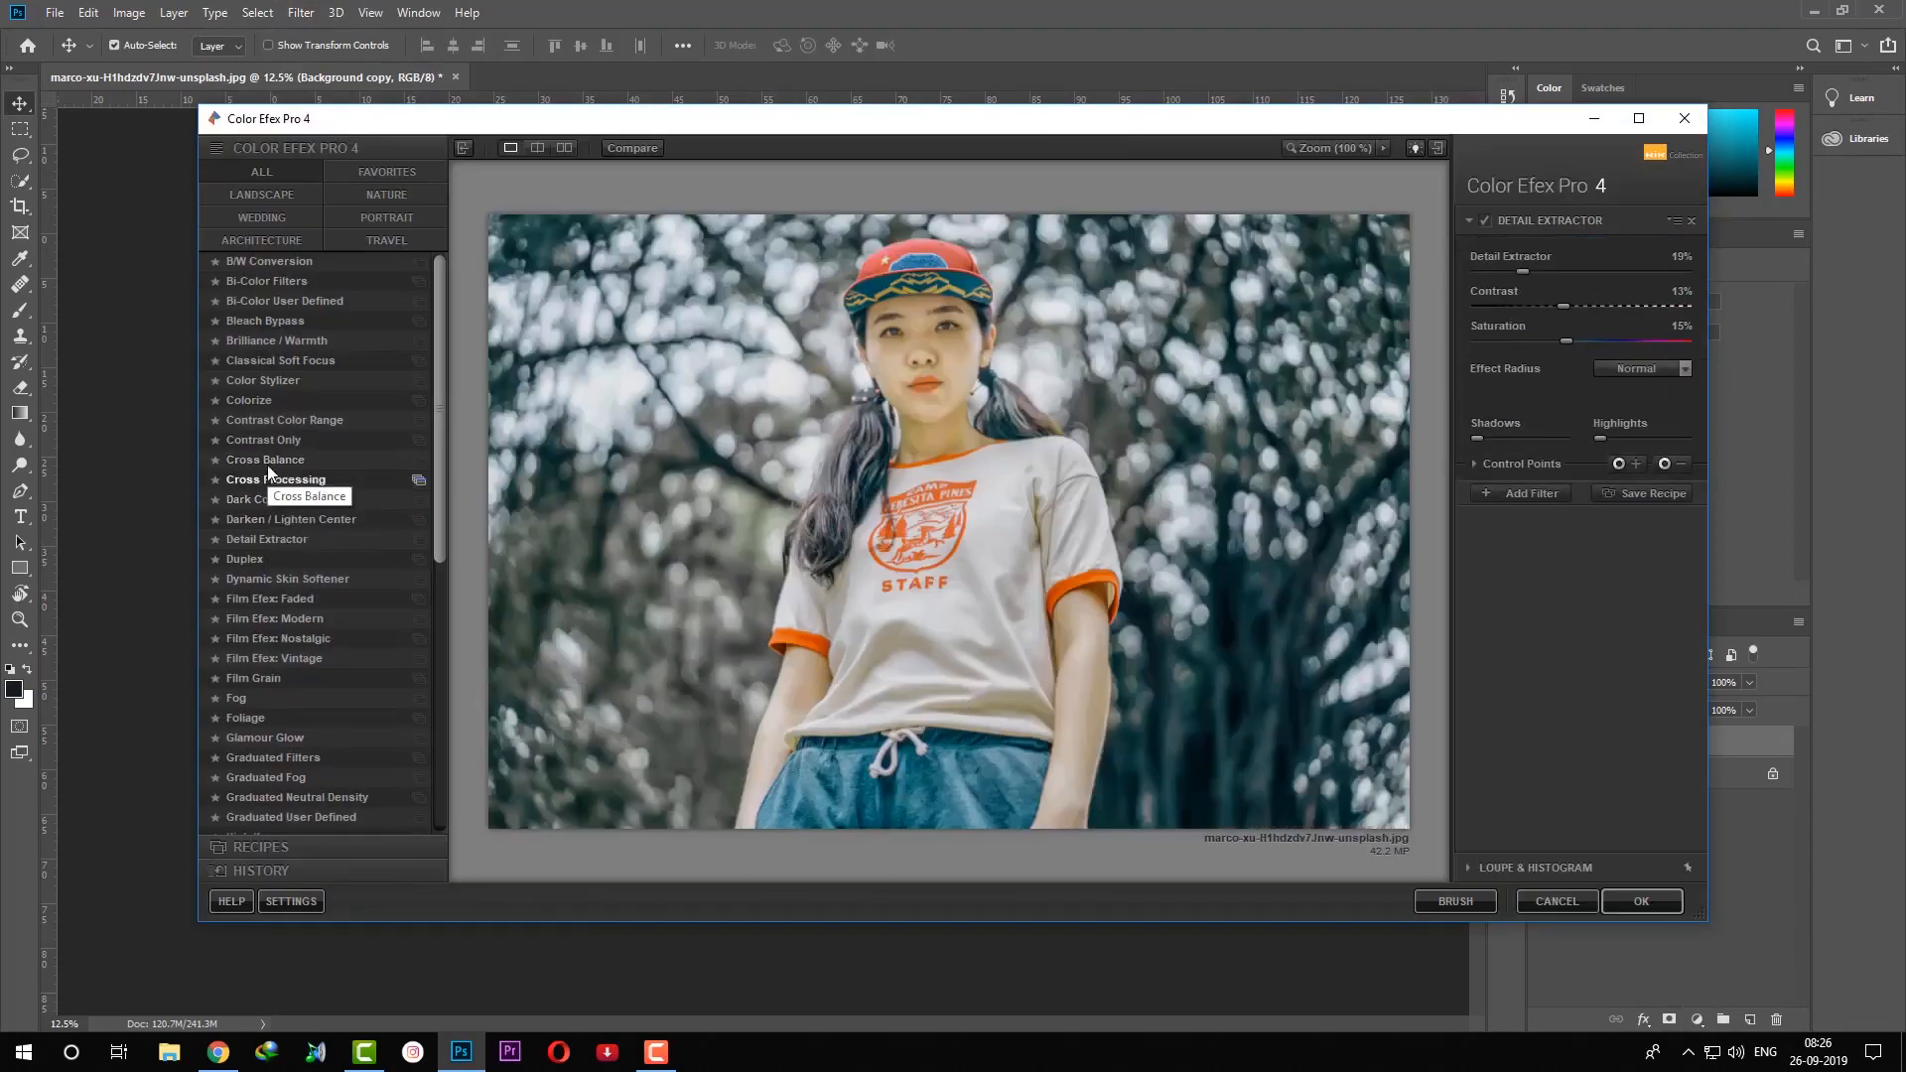
click(240, 538)
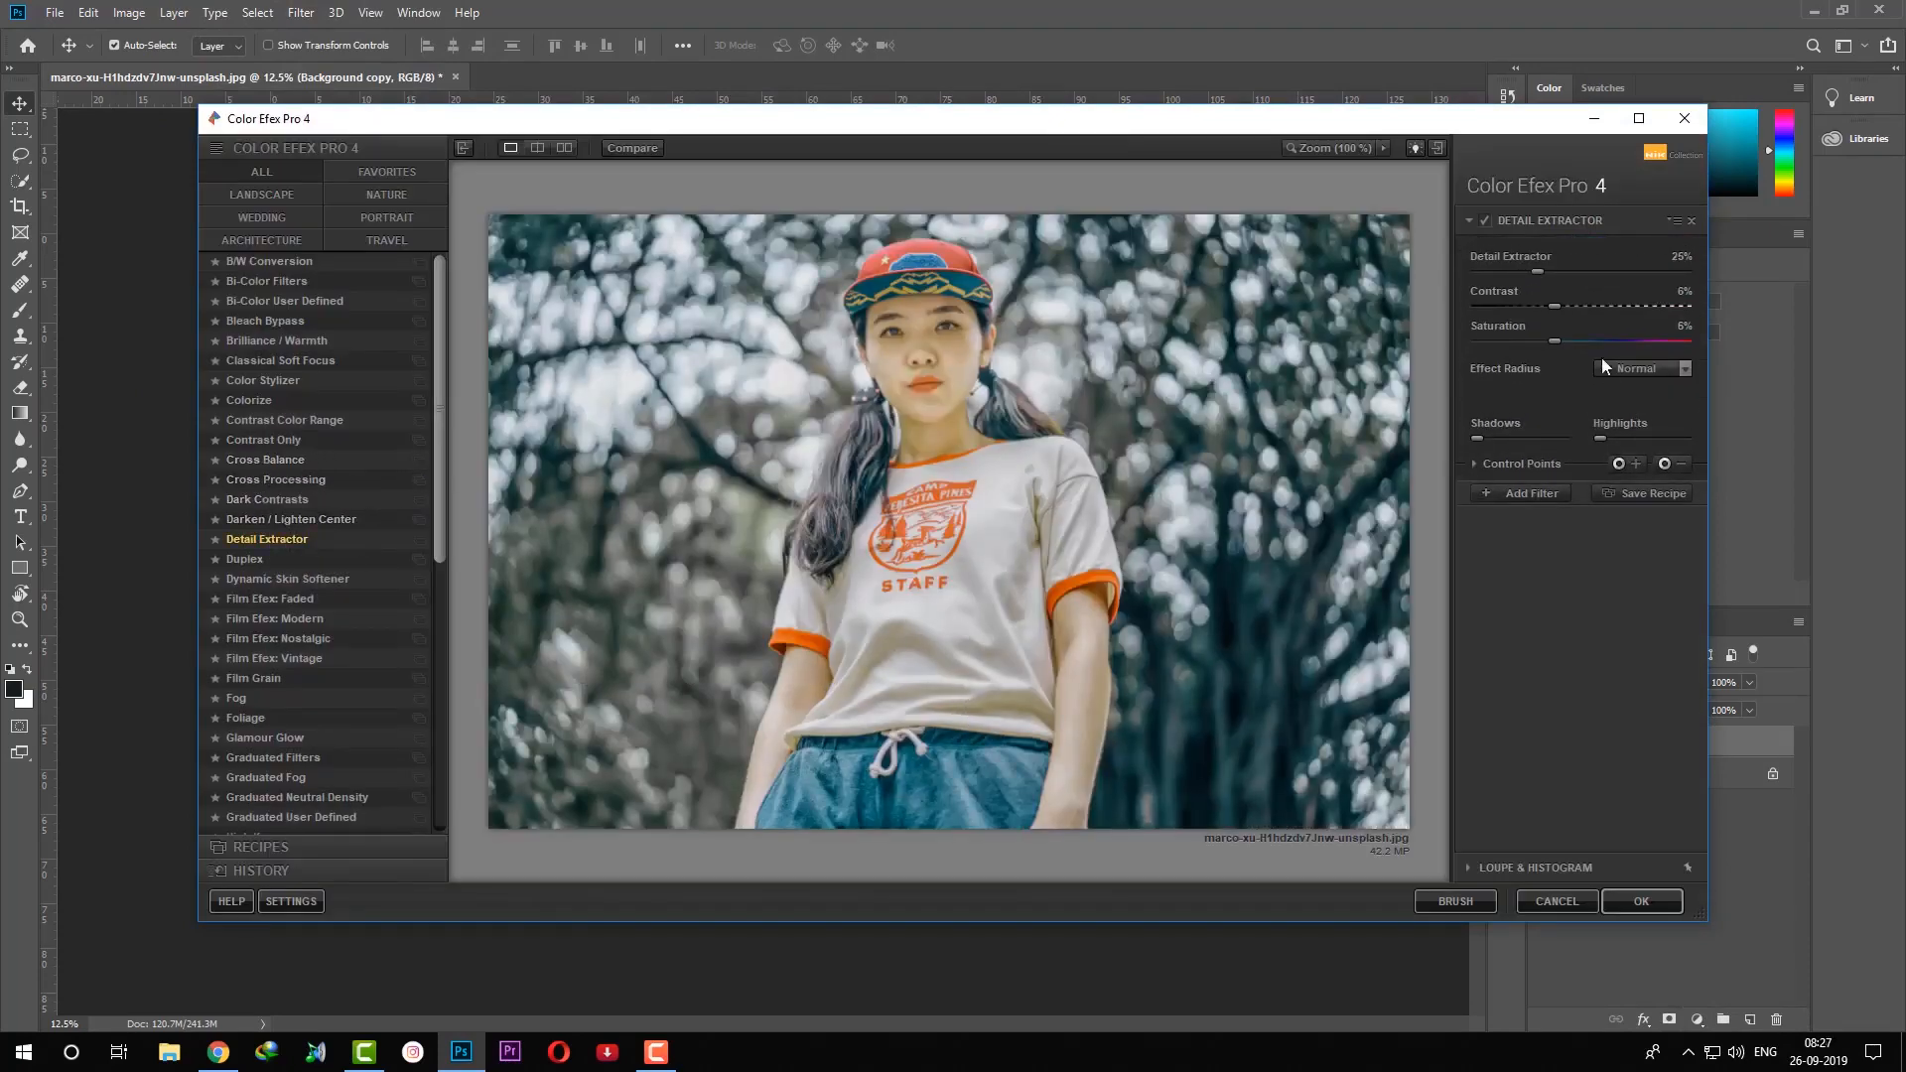
drag(1541, 272, 1529, 272)
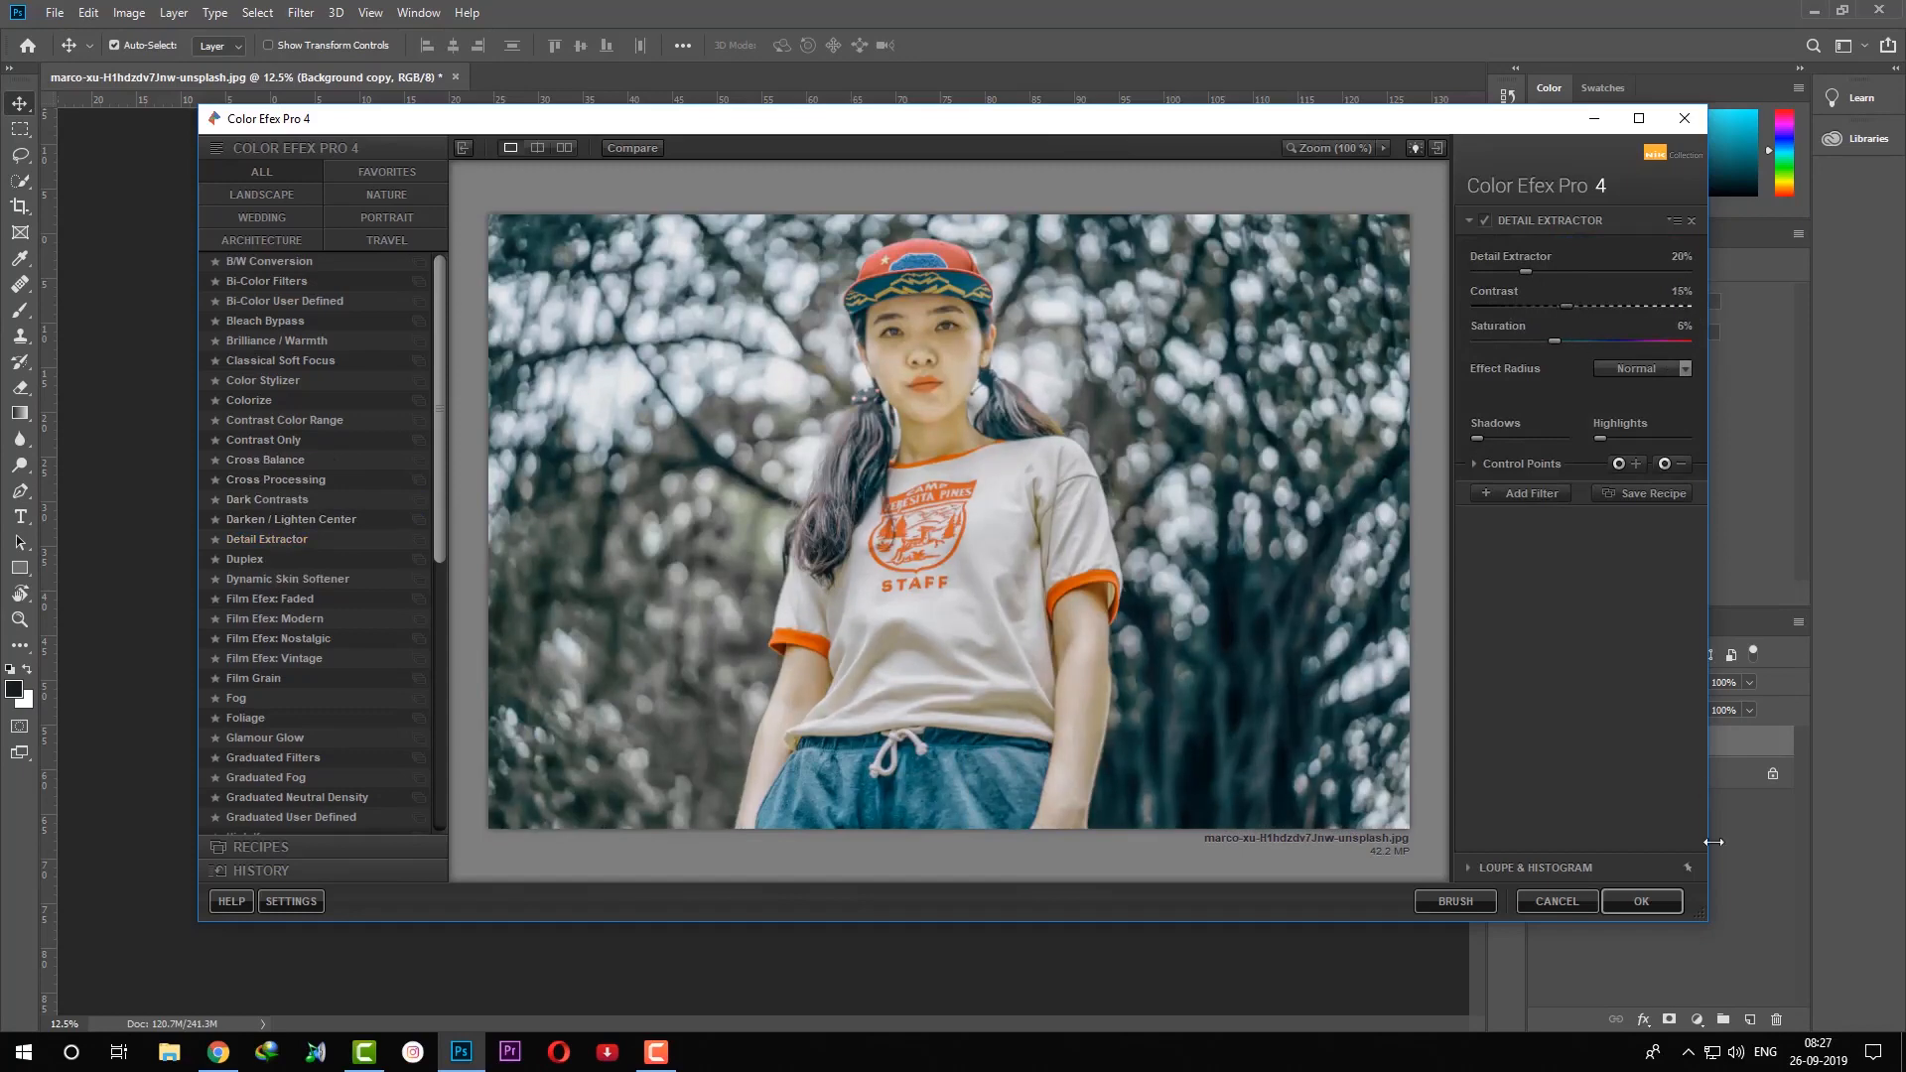
click(1643, 901)
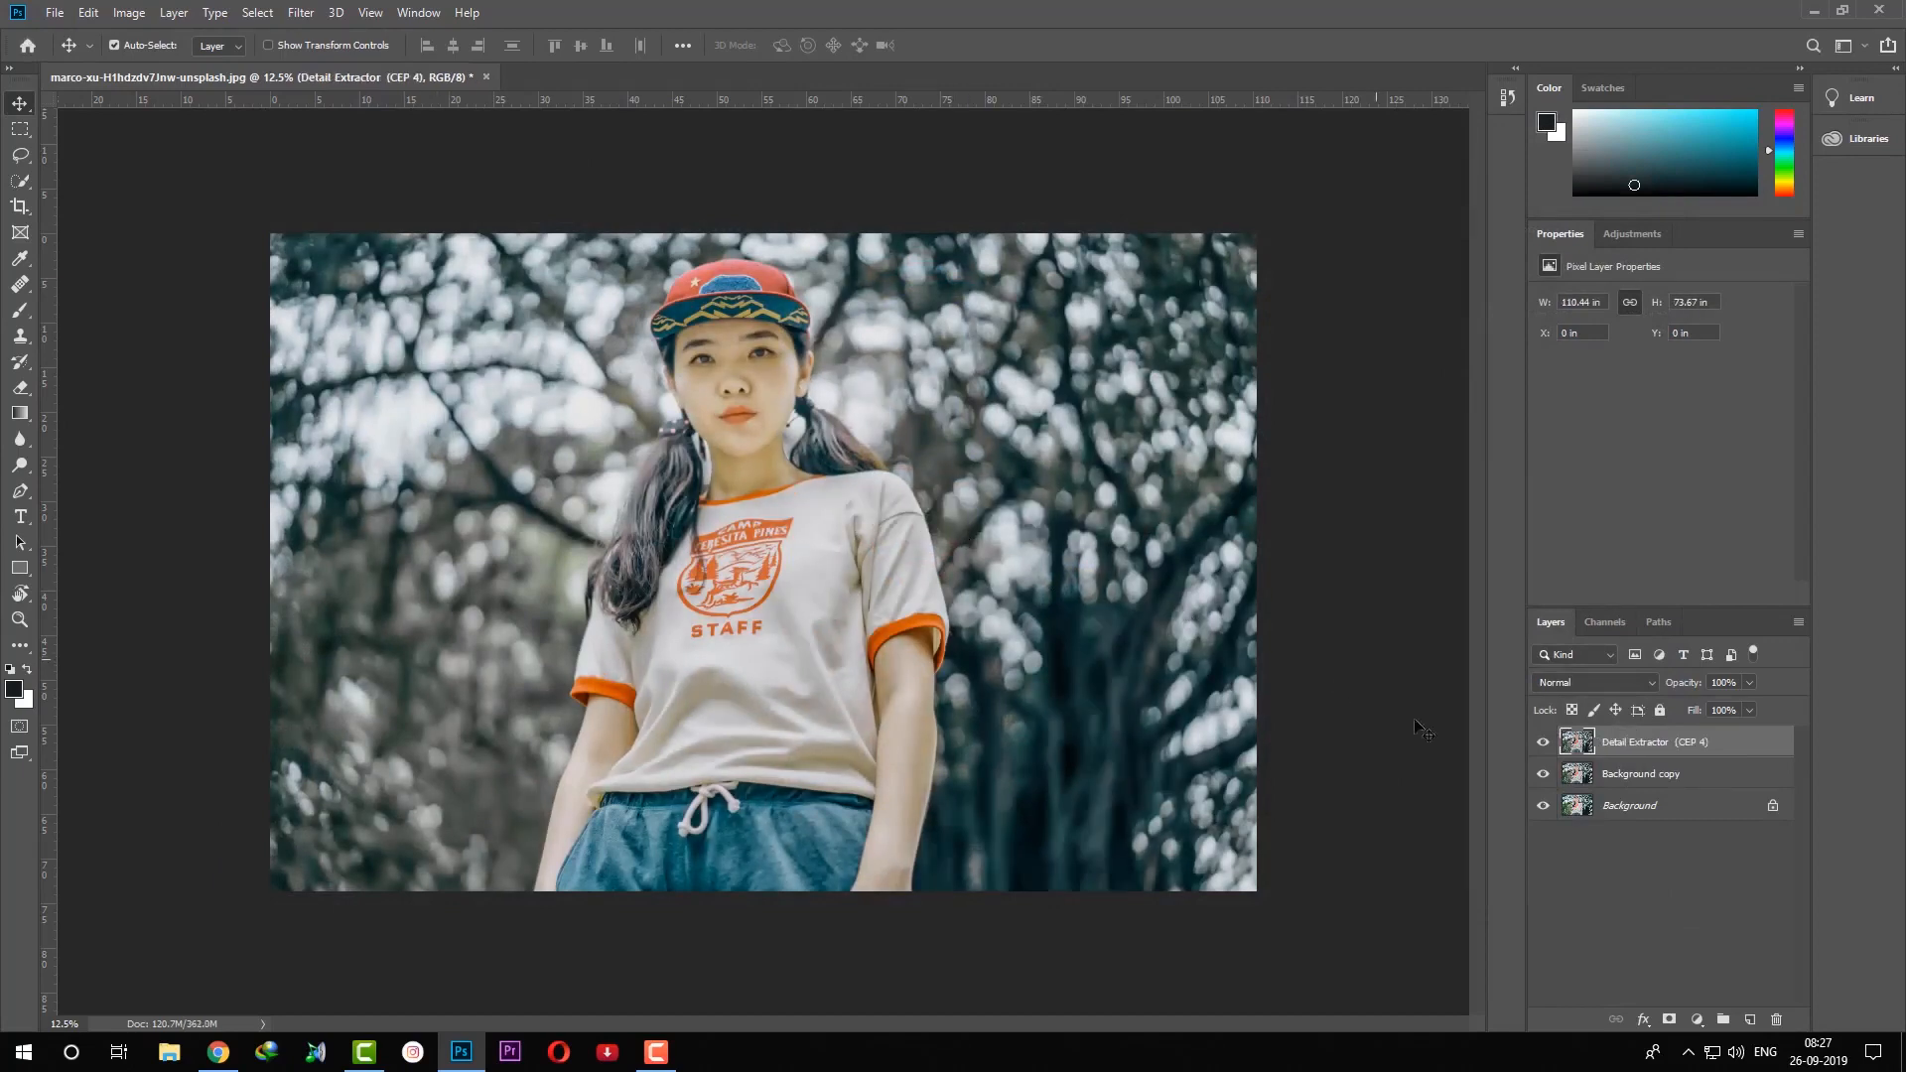
Add a Selective Color adjustment layer and set its Blacks to magenta +21, yellow -8 and black +13, with cyan slightly reduced.
click(1696, 1019)
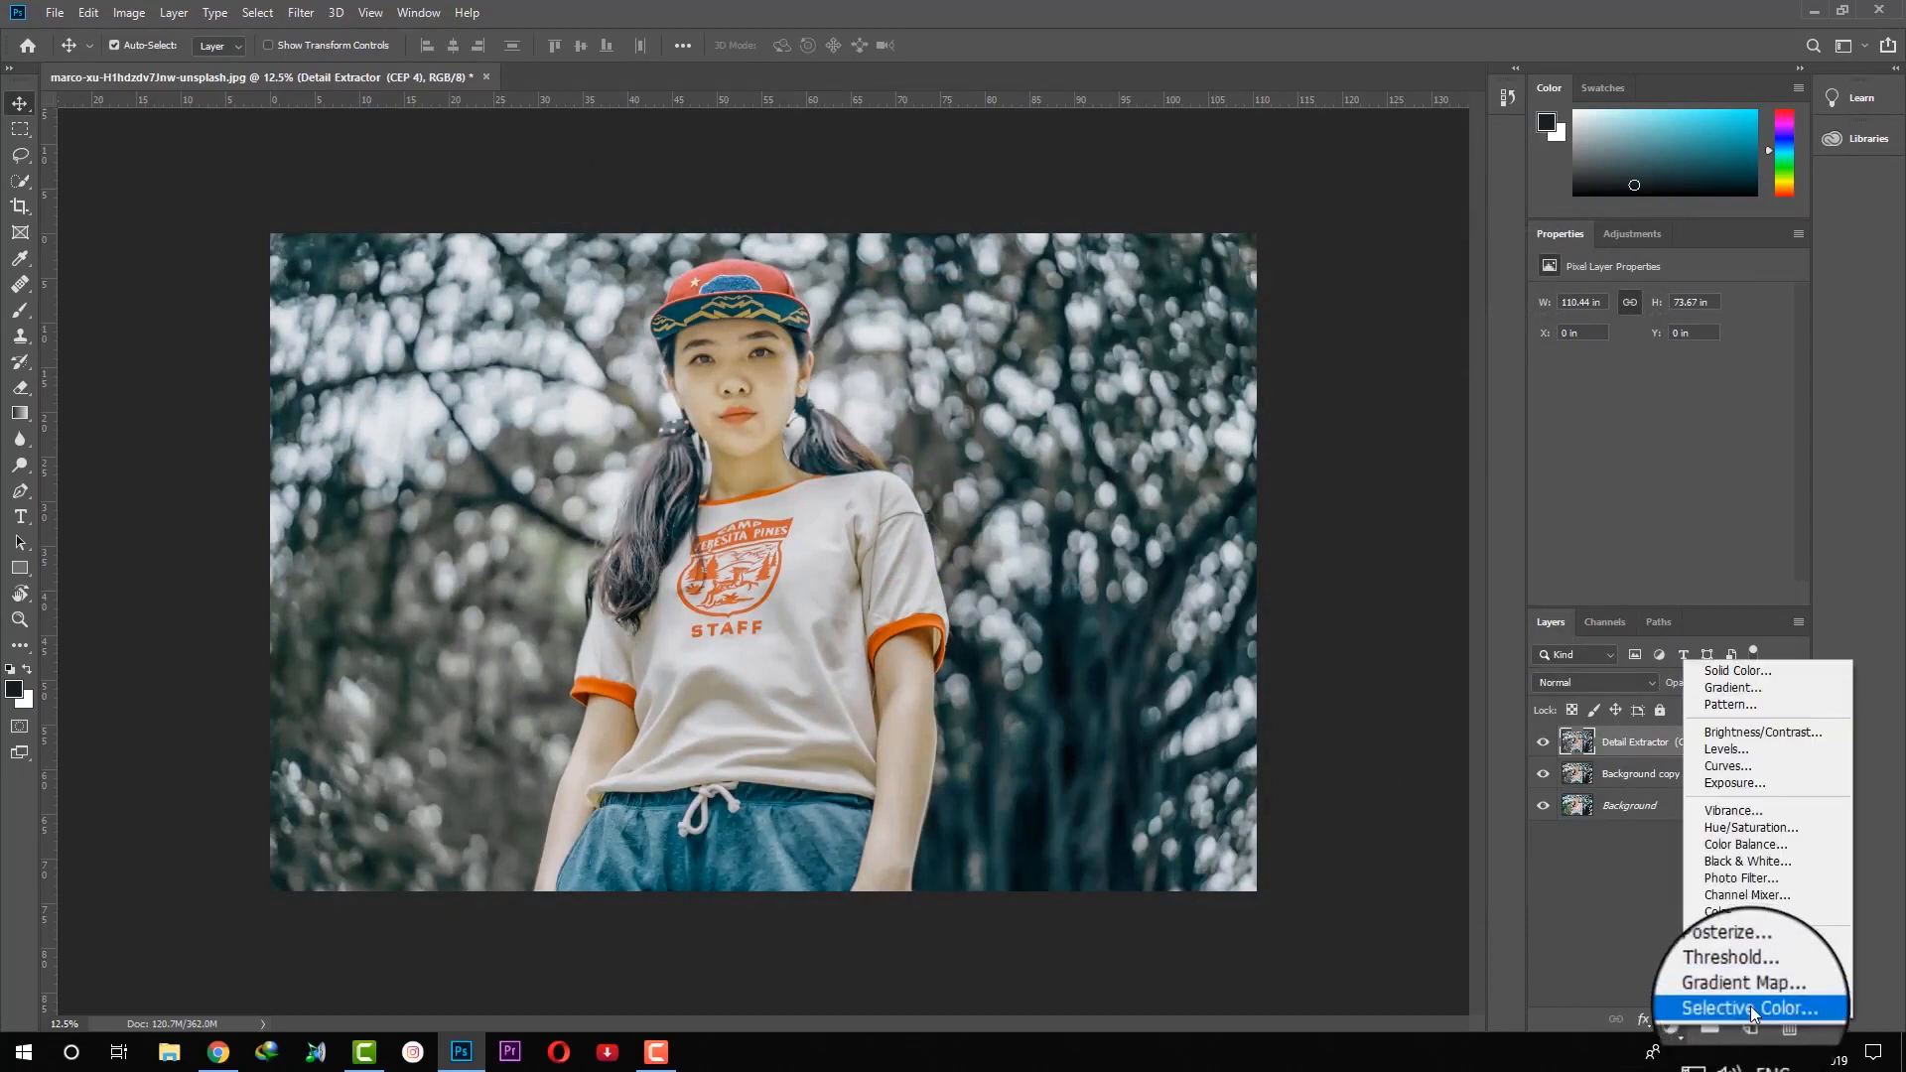
click(1750, 1006)
click(1639, 327)
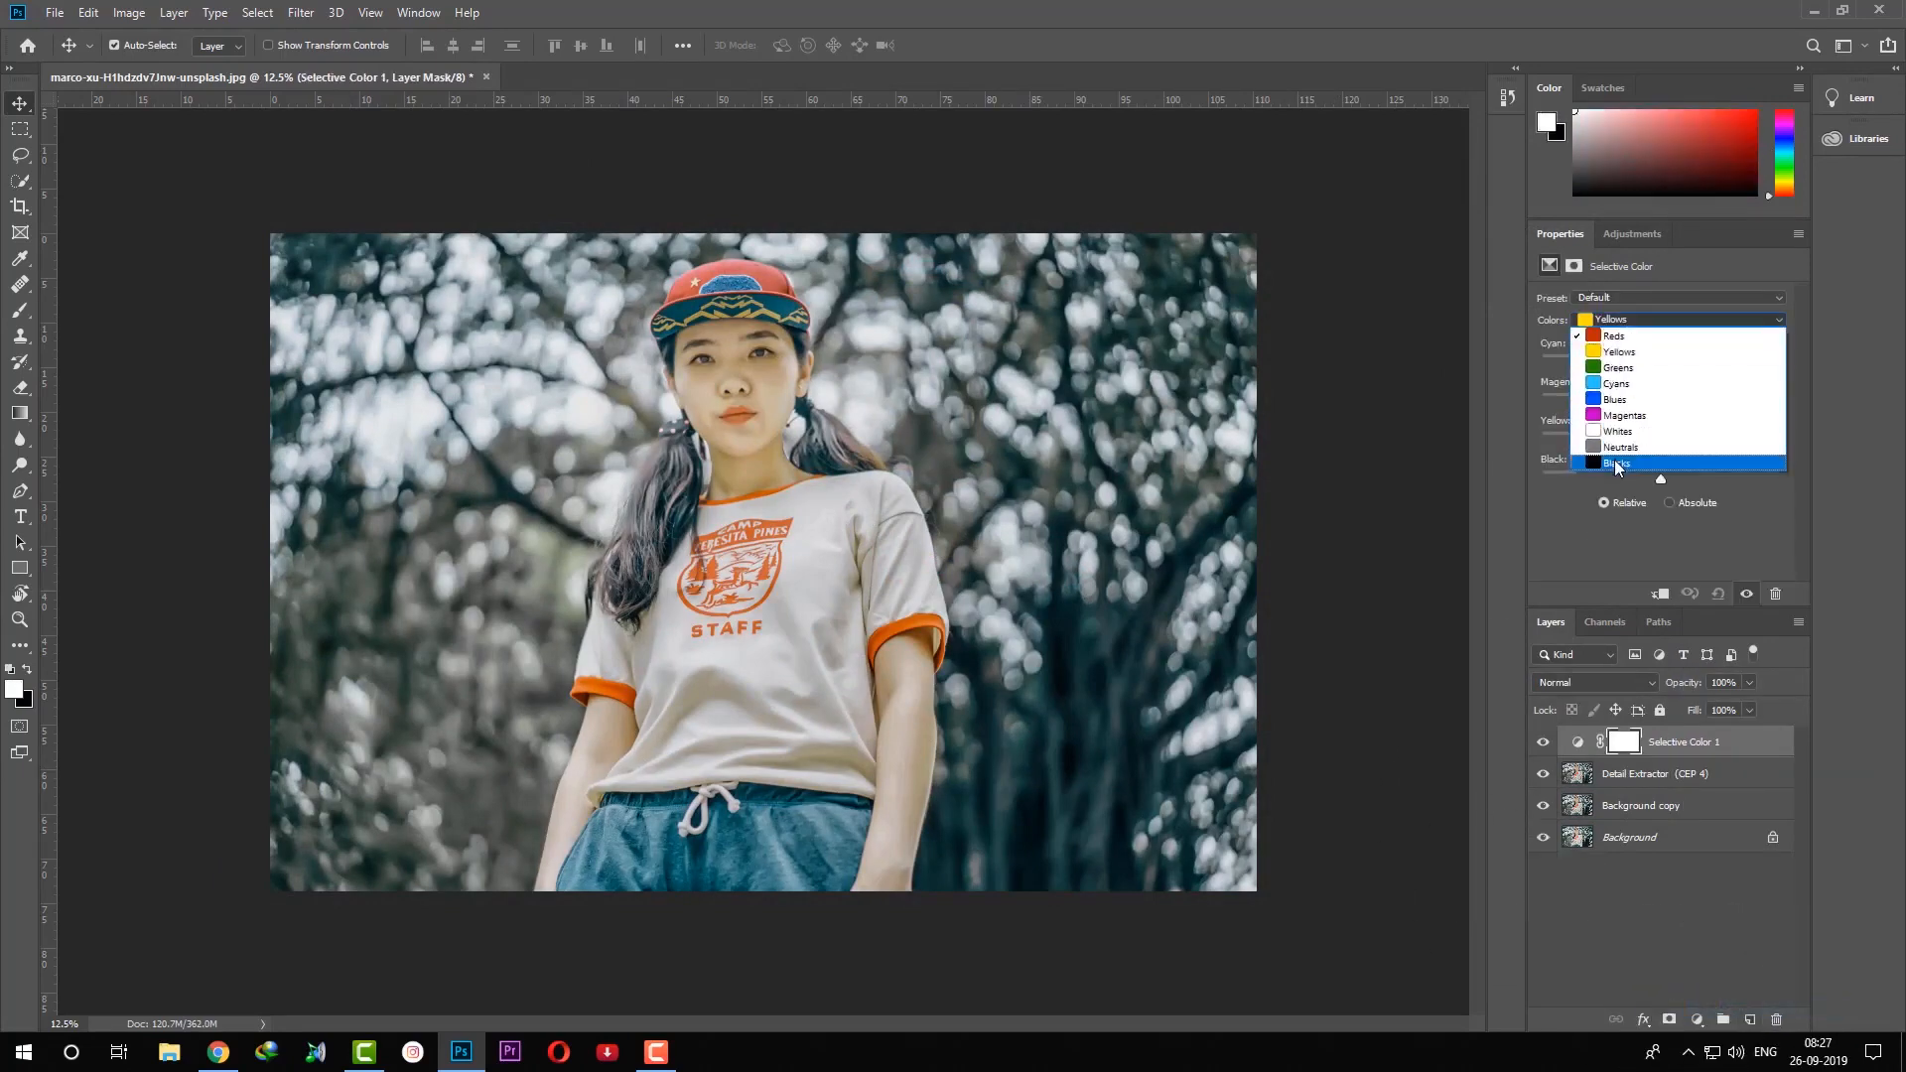
click(1649, 443)
drag(1660, 478, 1676, 478)
drag(1659, 367, 1651, 443)
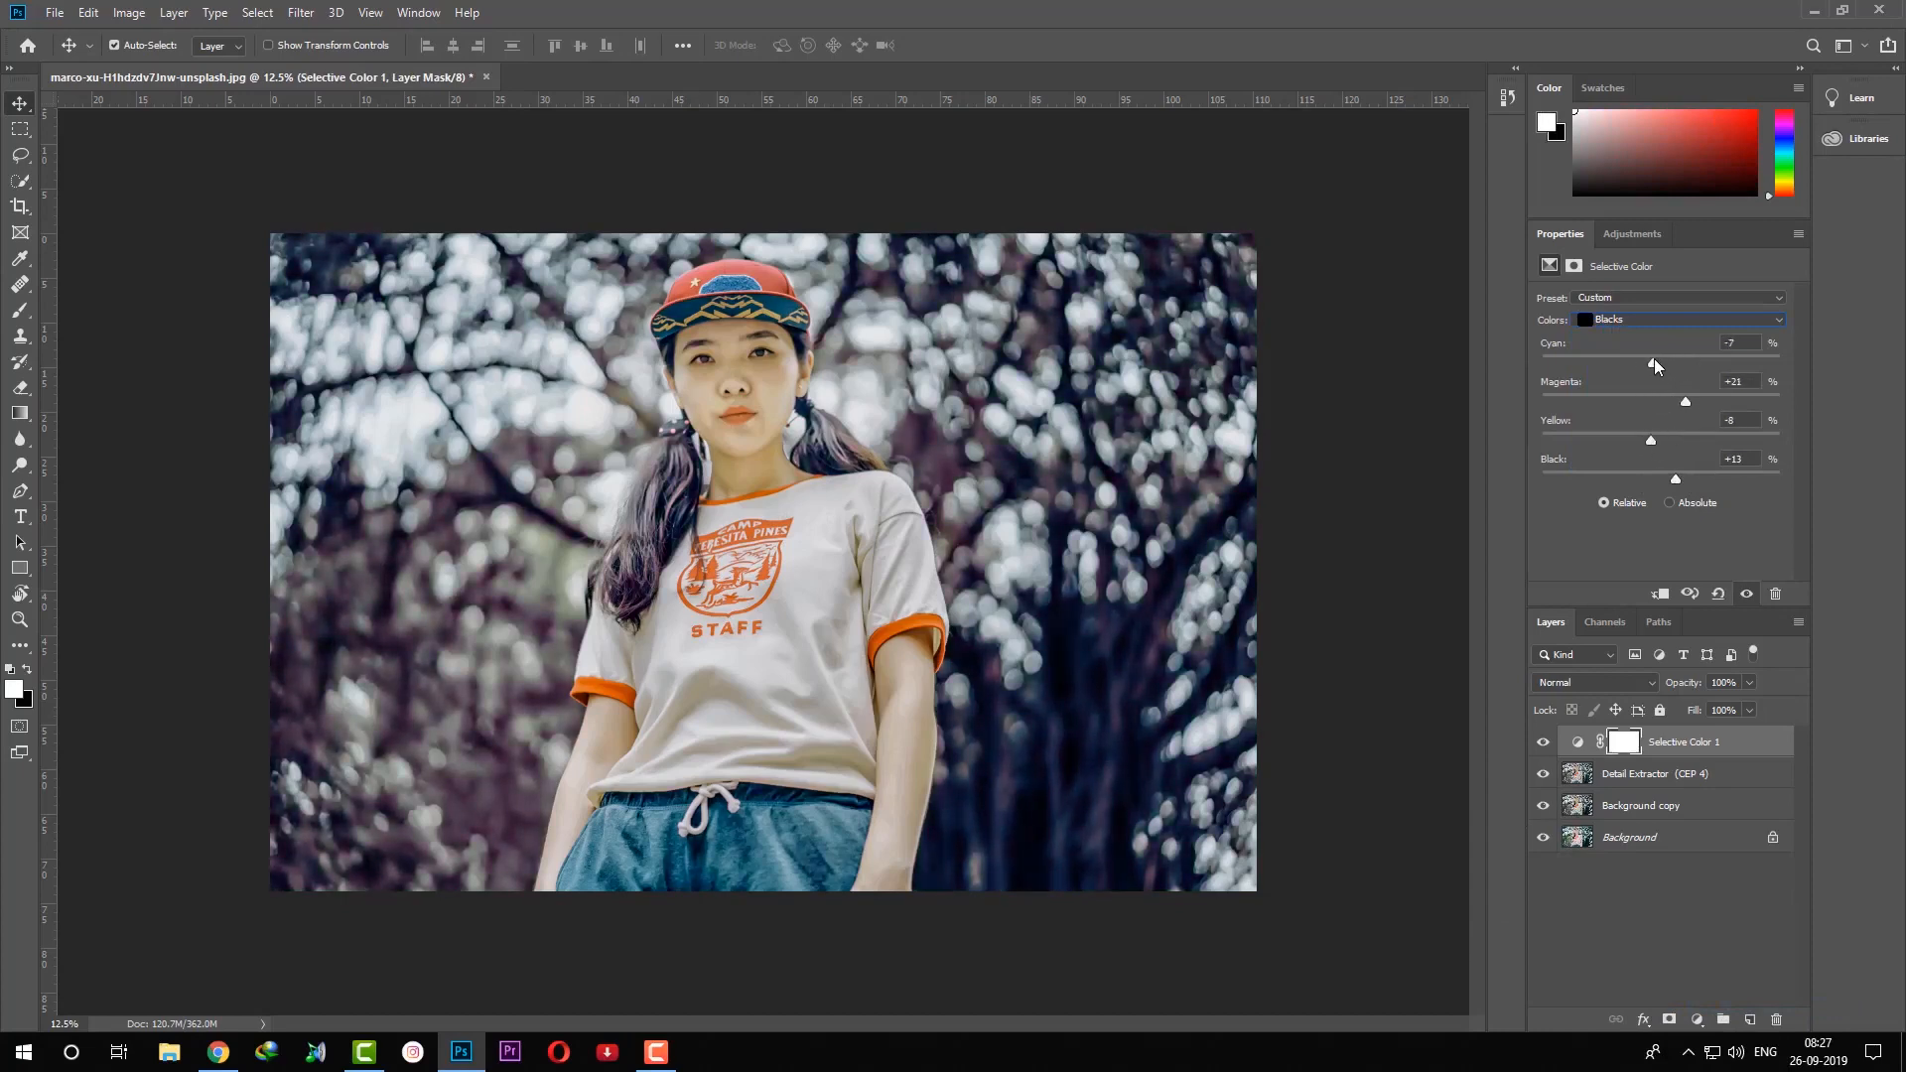
Adjust the Reds of the Selective Color layer and set its Yellows to cyan -7, magenta -5 and black +6.
click(1616, 320)
click(1622, 333)
drag(1661, 441, 1675, 478)
click(1628, 319)
click(1642, 349)
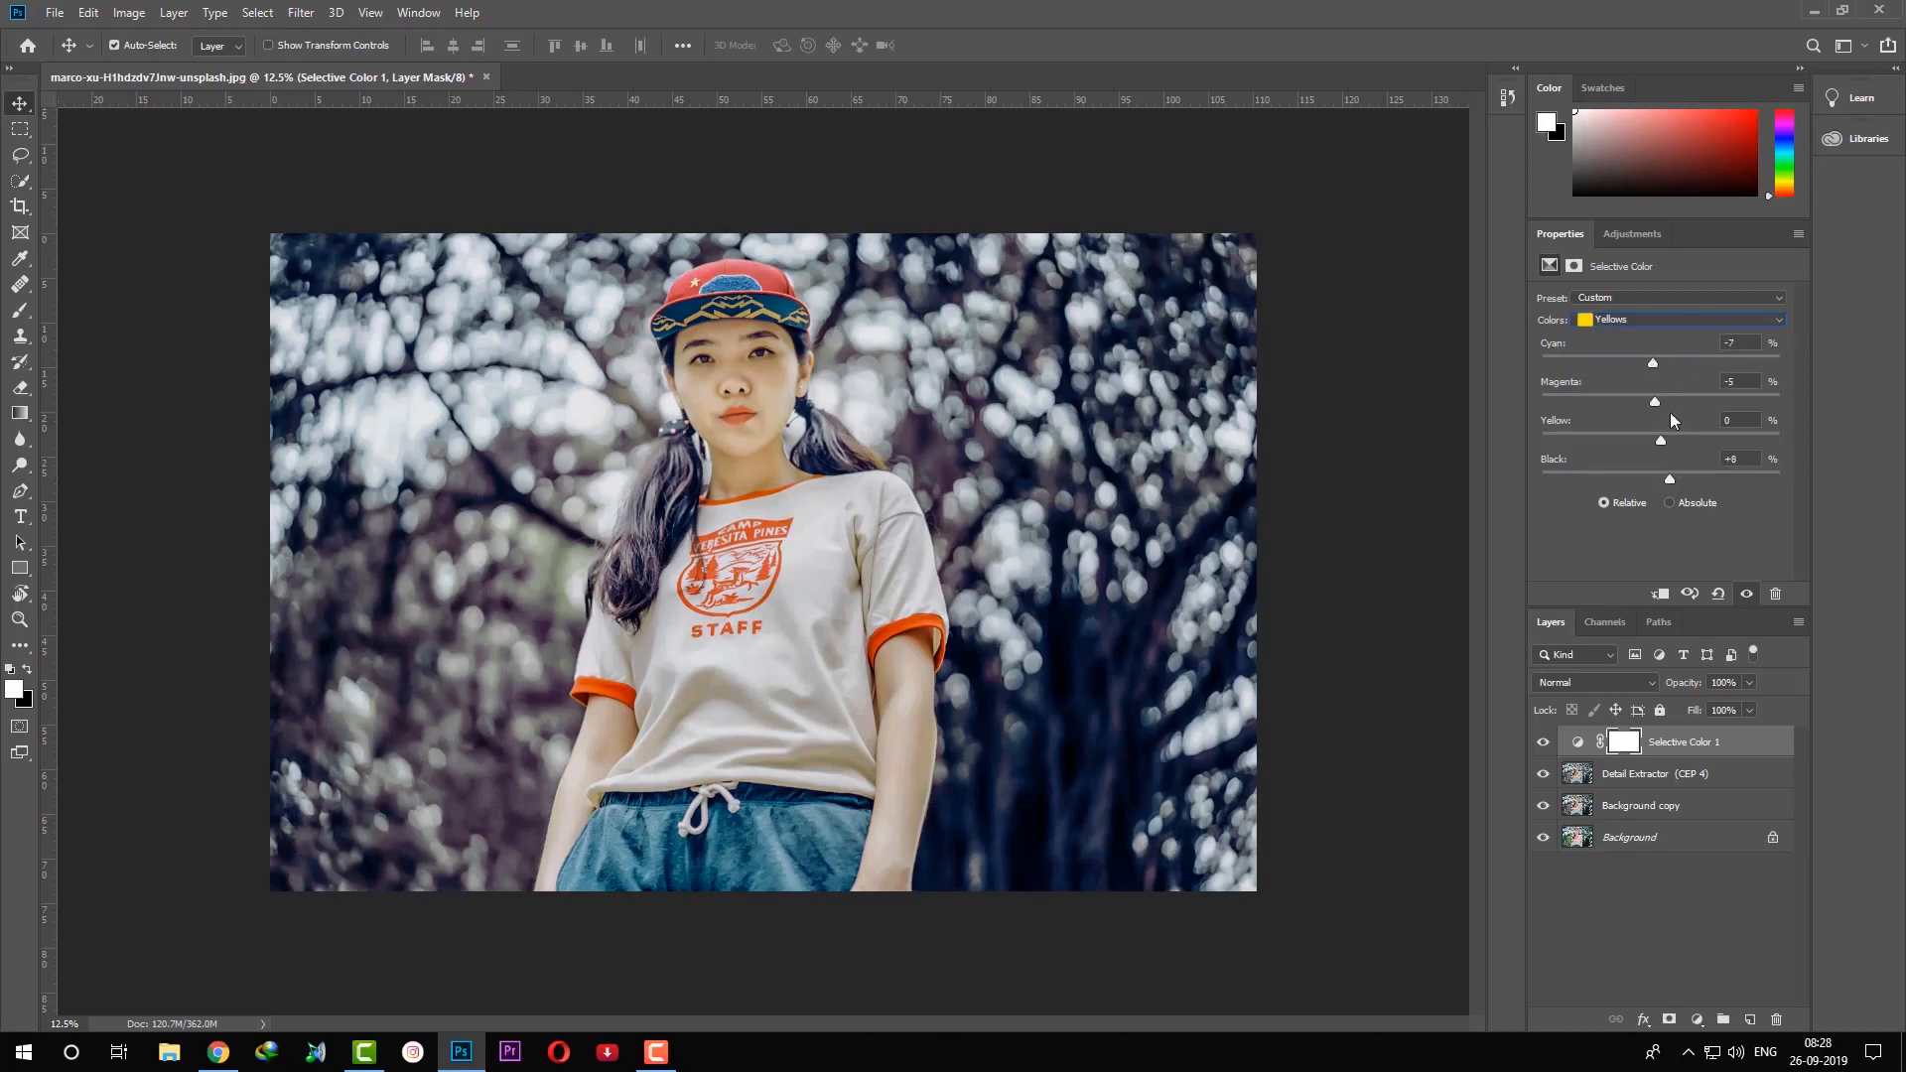
Set the Neutrals of the Selective Color layer to cyan +2, yellow +7 and black +4.
click(1627, 320)
click(1626, 455)
drag(1670, 441, 1665, 478)
drag(1661, 364, 1656, 363)
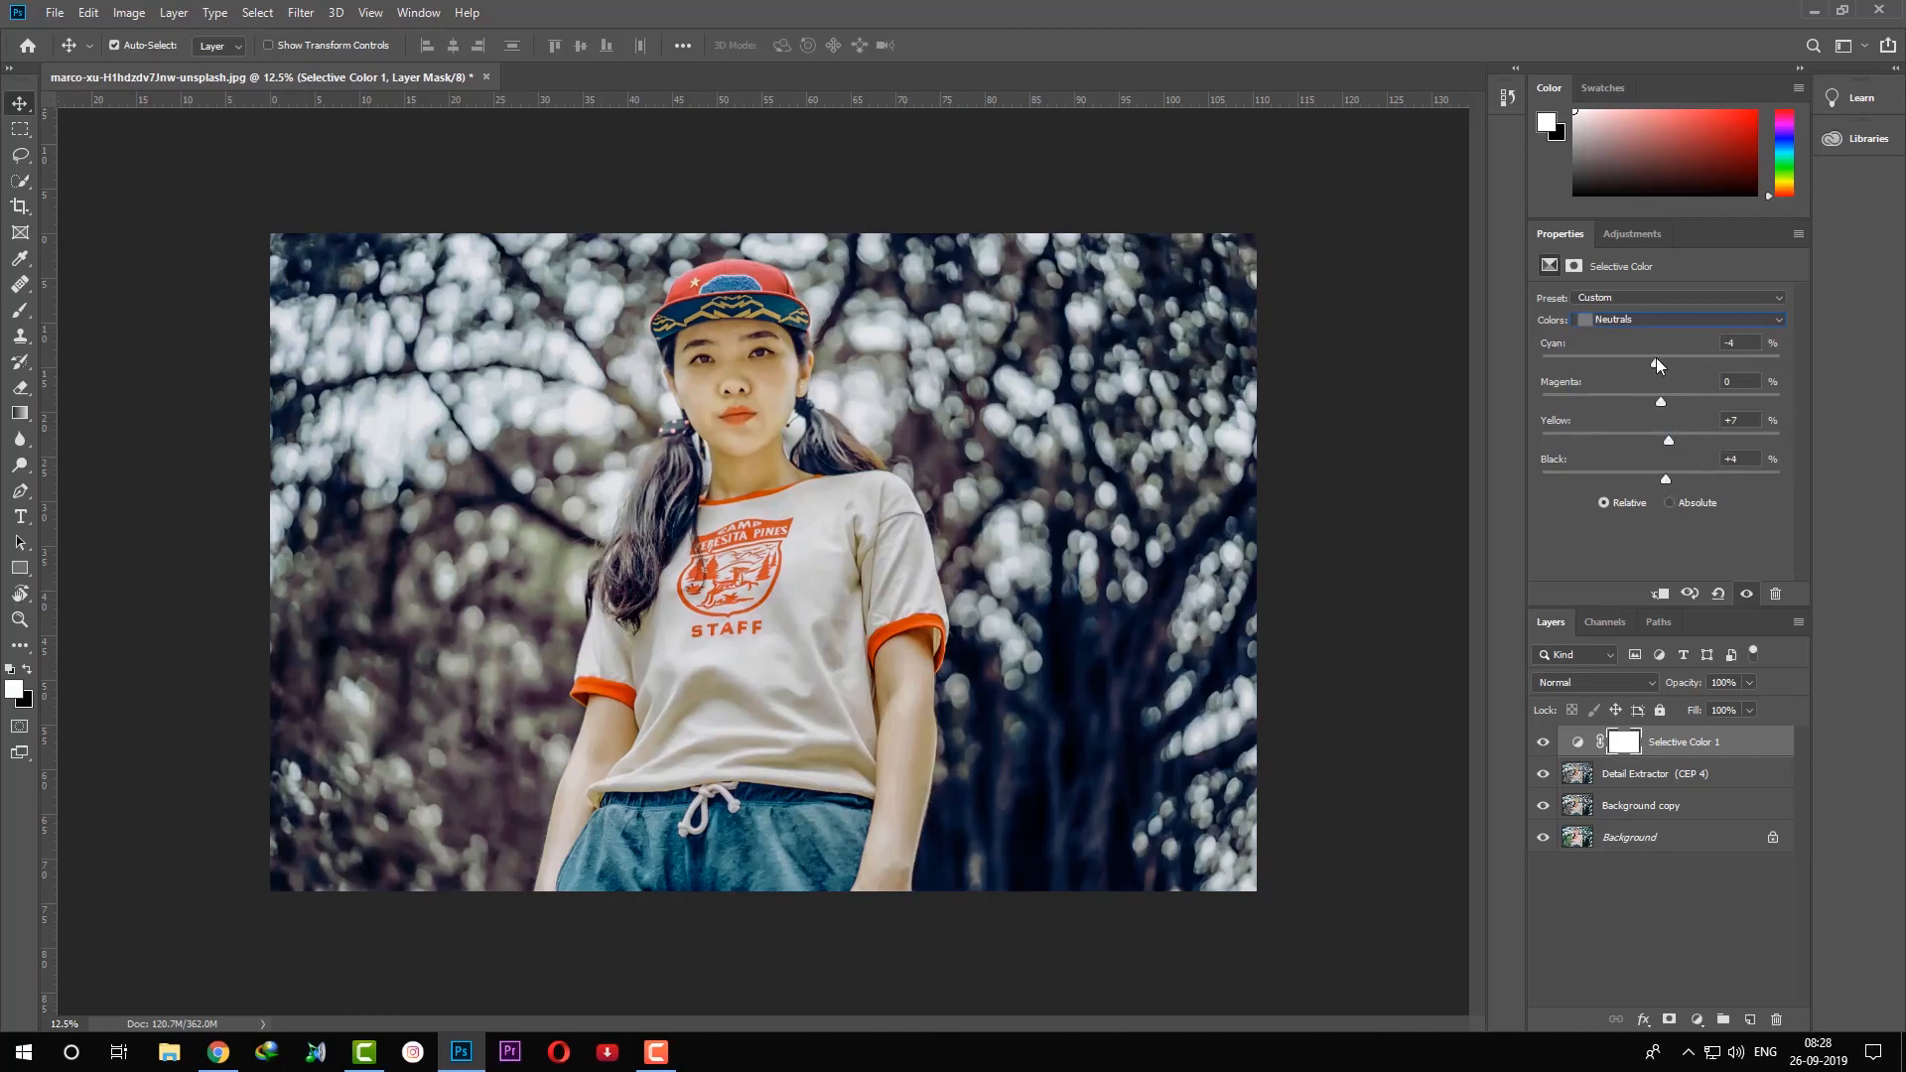
Add a Color Balance adjustment layer and set the highlights' yellow-blue balance to -5.
click(1707, 1022)
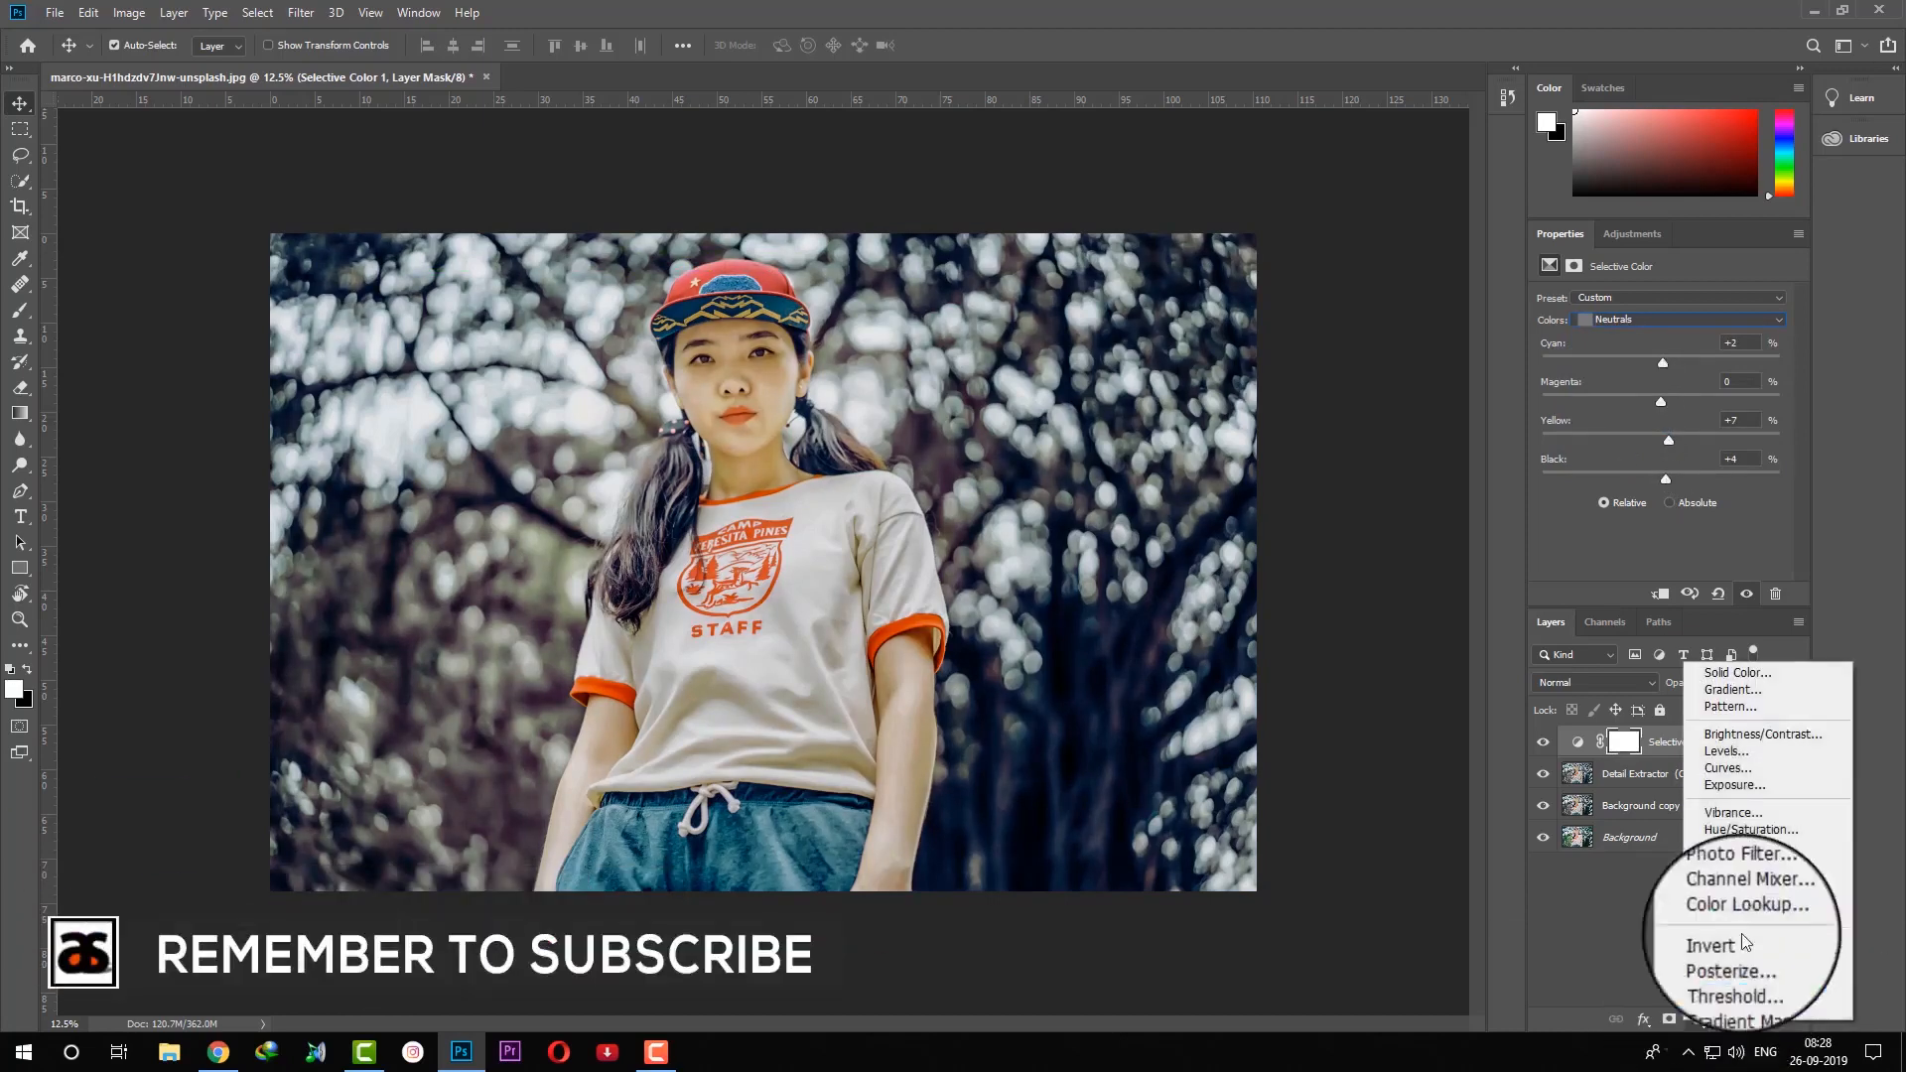
click(1752, 849)
click(1647, 300)
click(1618, 348)
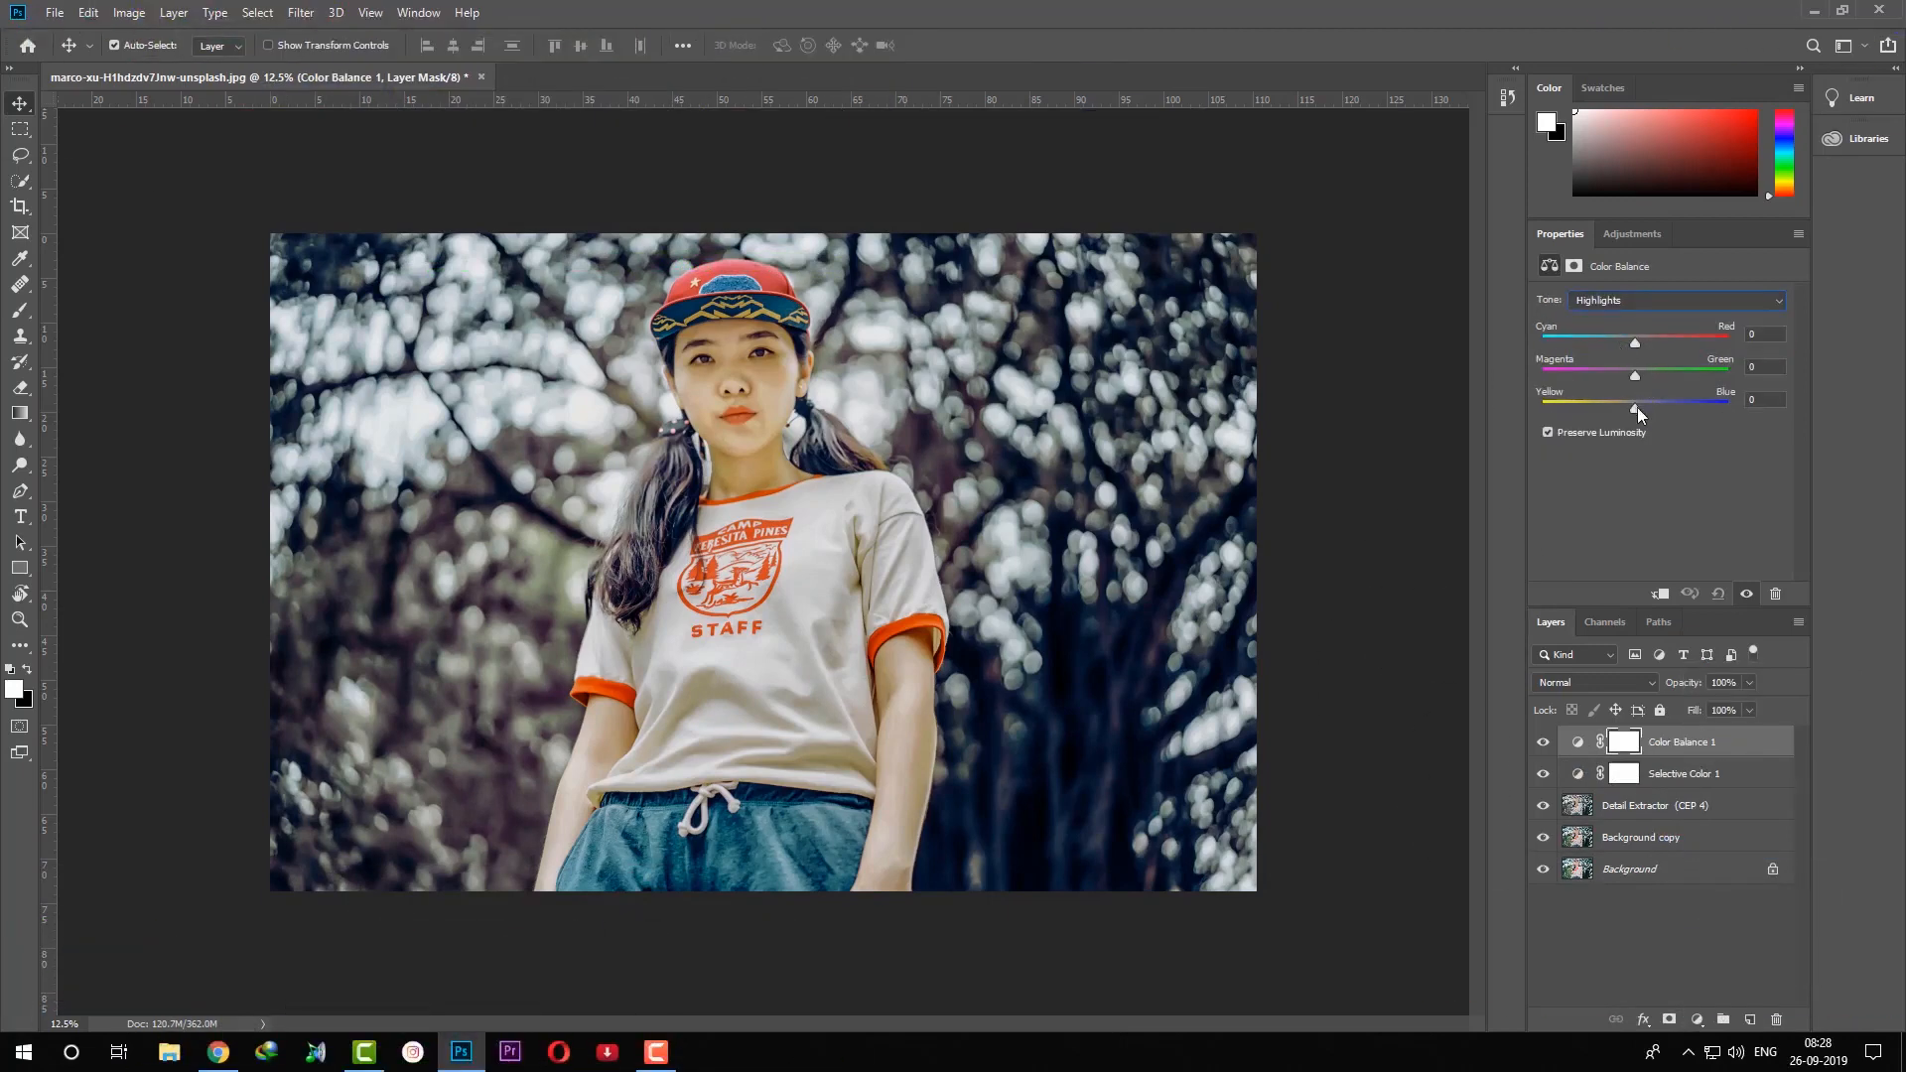
drag(1628, 407, 1630, 408)
Set the yellow-blue balance of the Color Balance shadows to +16.
click(1638, 300)
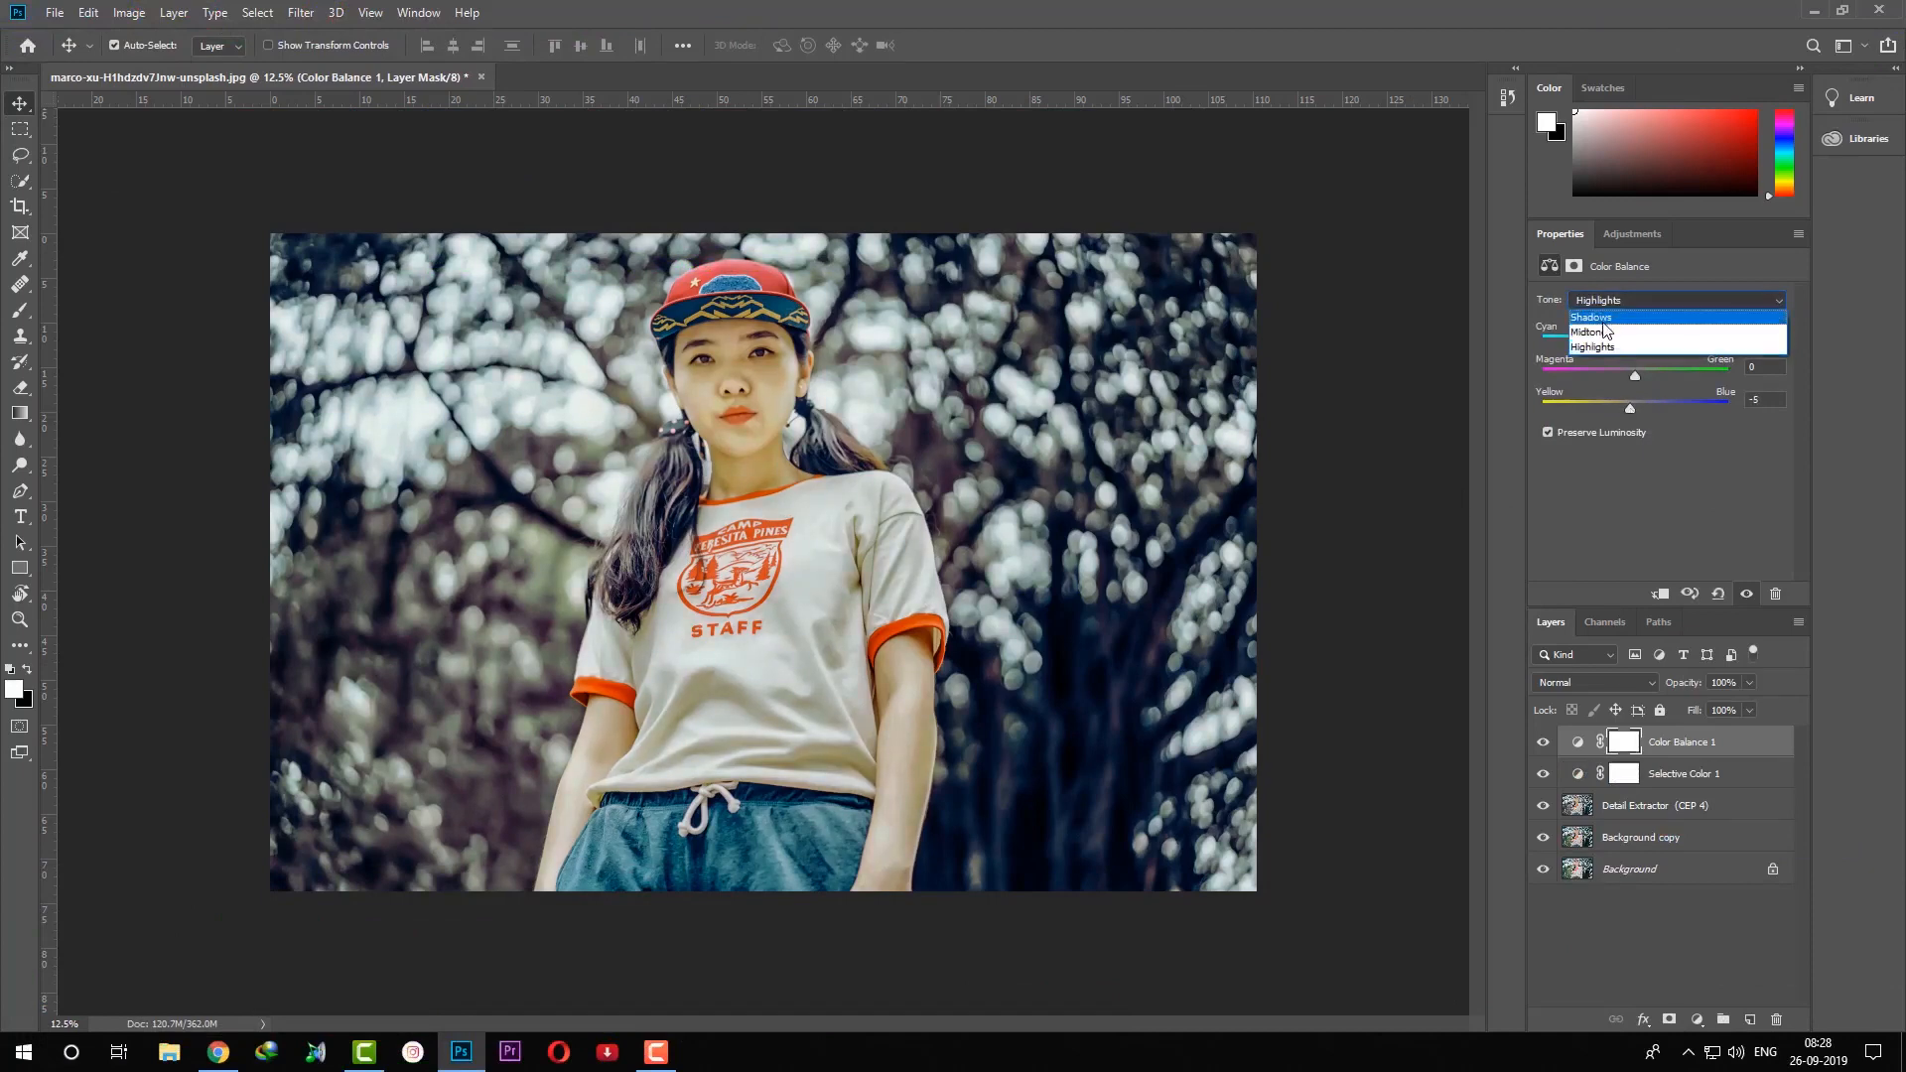
click(1618, 315)
drag(1640, 403, 1648, 405)
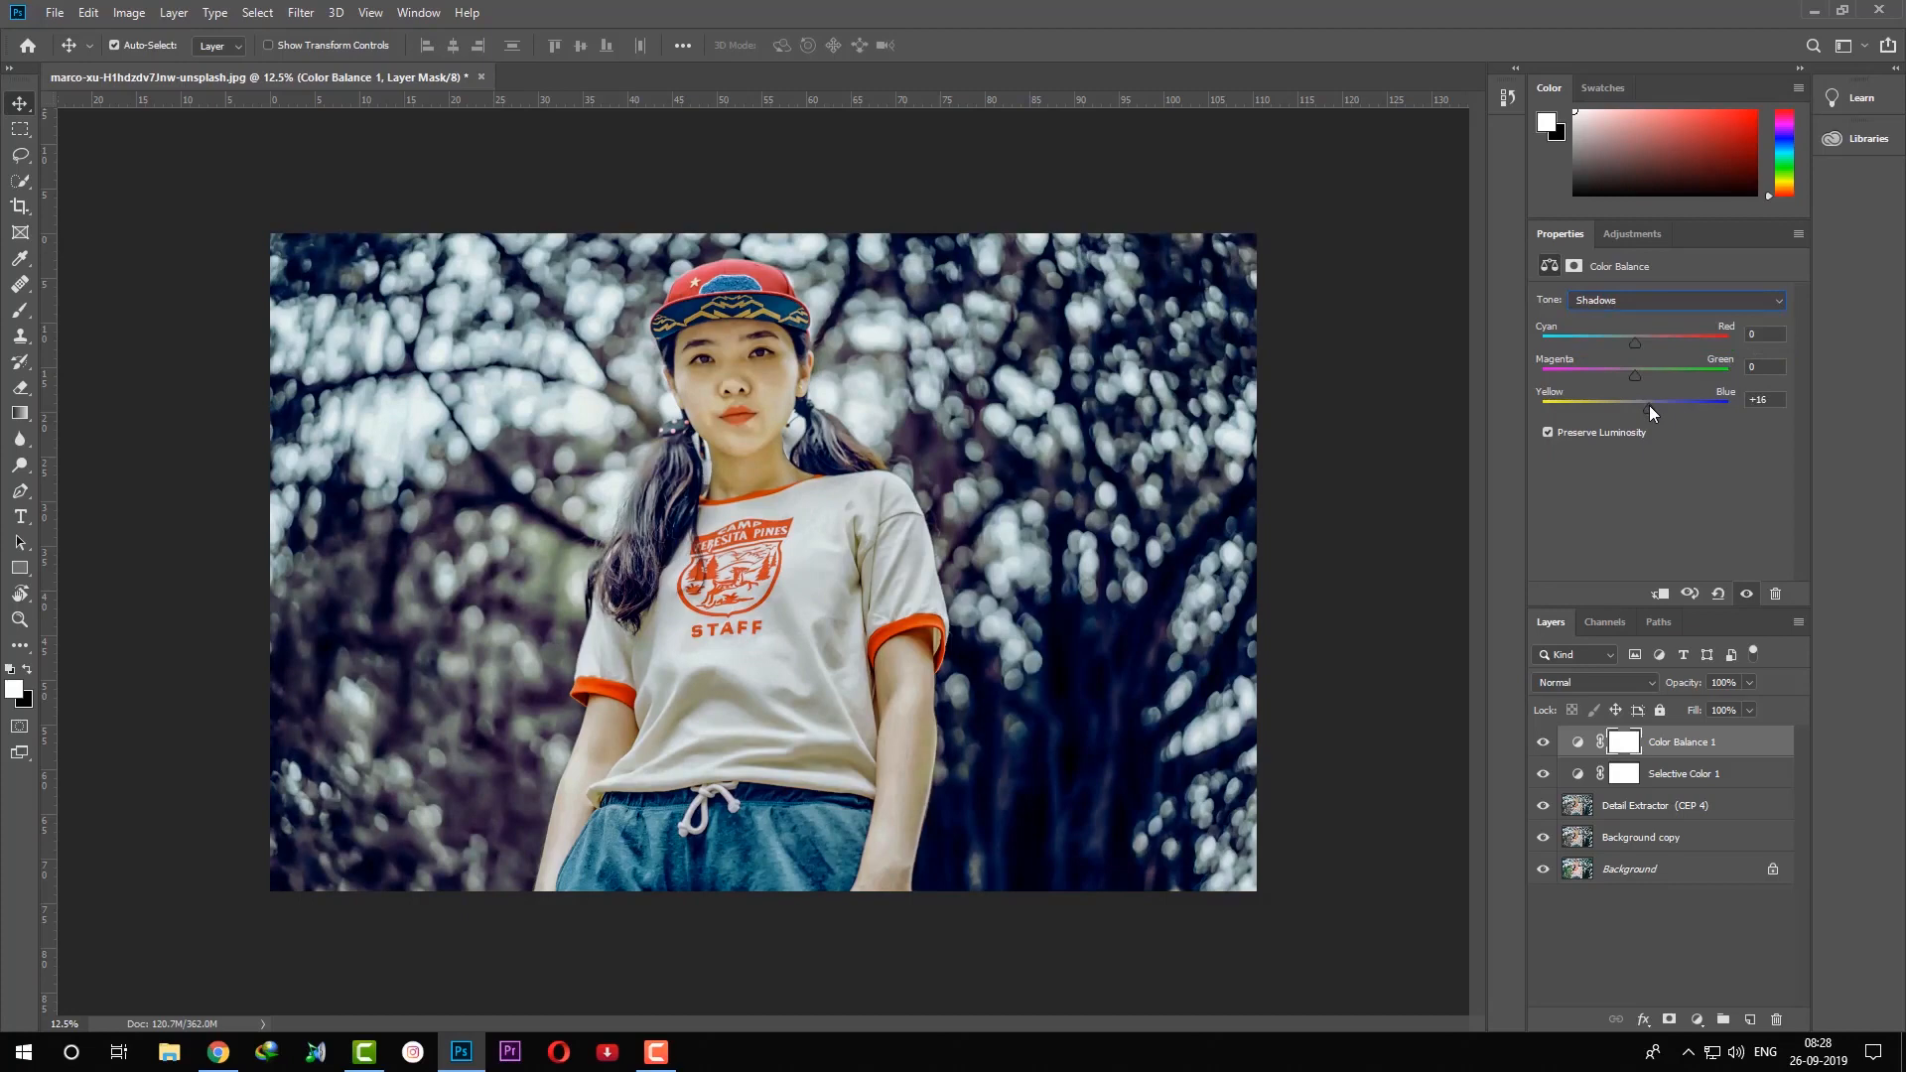
Set the Color Balance midtones to cyan-red -2 and magenta-green +3.
click(1612, 302)
click(1627, 332)
drag(1636, 375, 1642, 377)
drag(1754, 367, 1807, 371)
click(1770, 336)
Add a Solid Color fill layer in teal #00626a and set its blend mode to Exclusion.
click(1698, 1019)
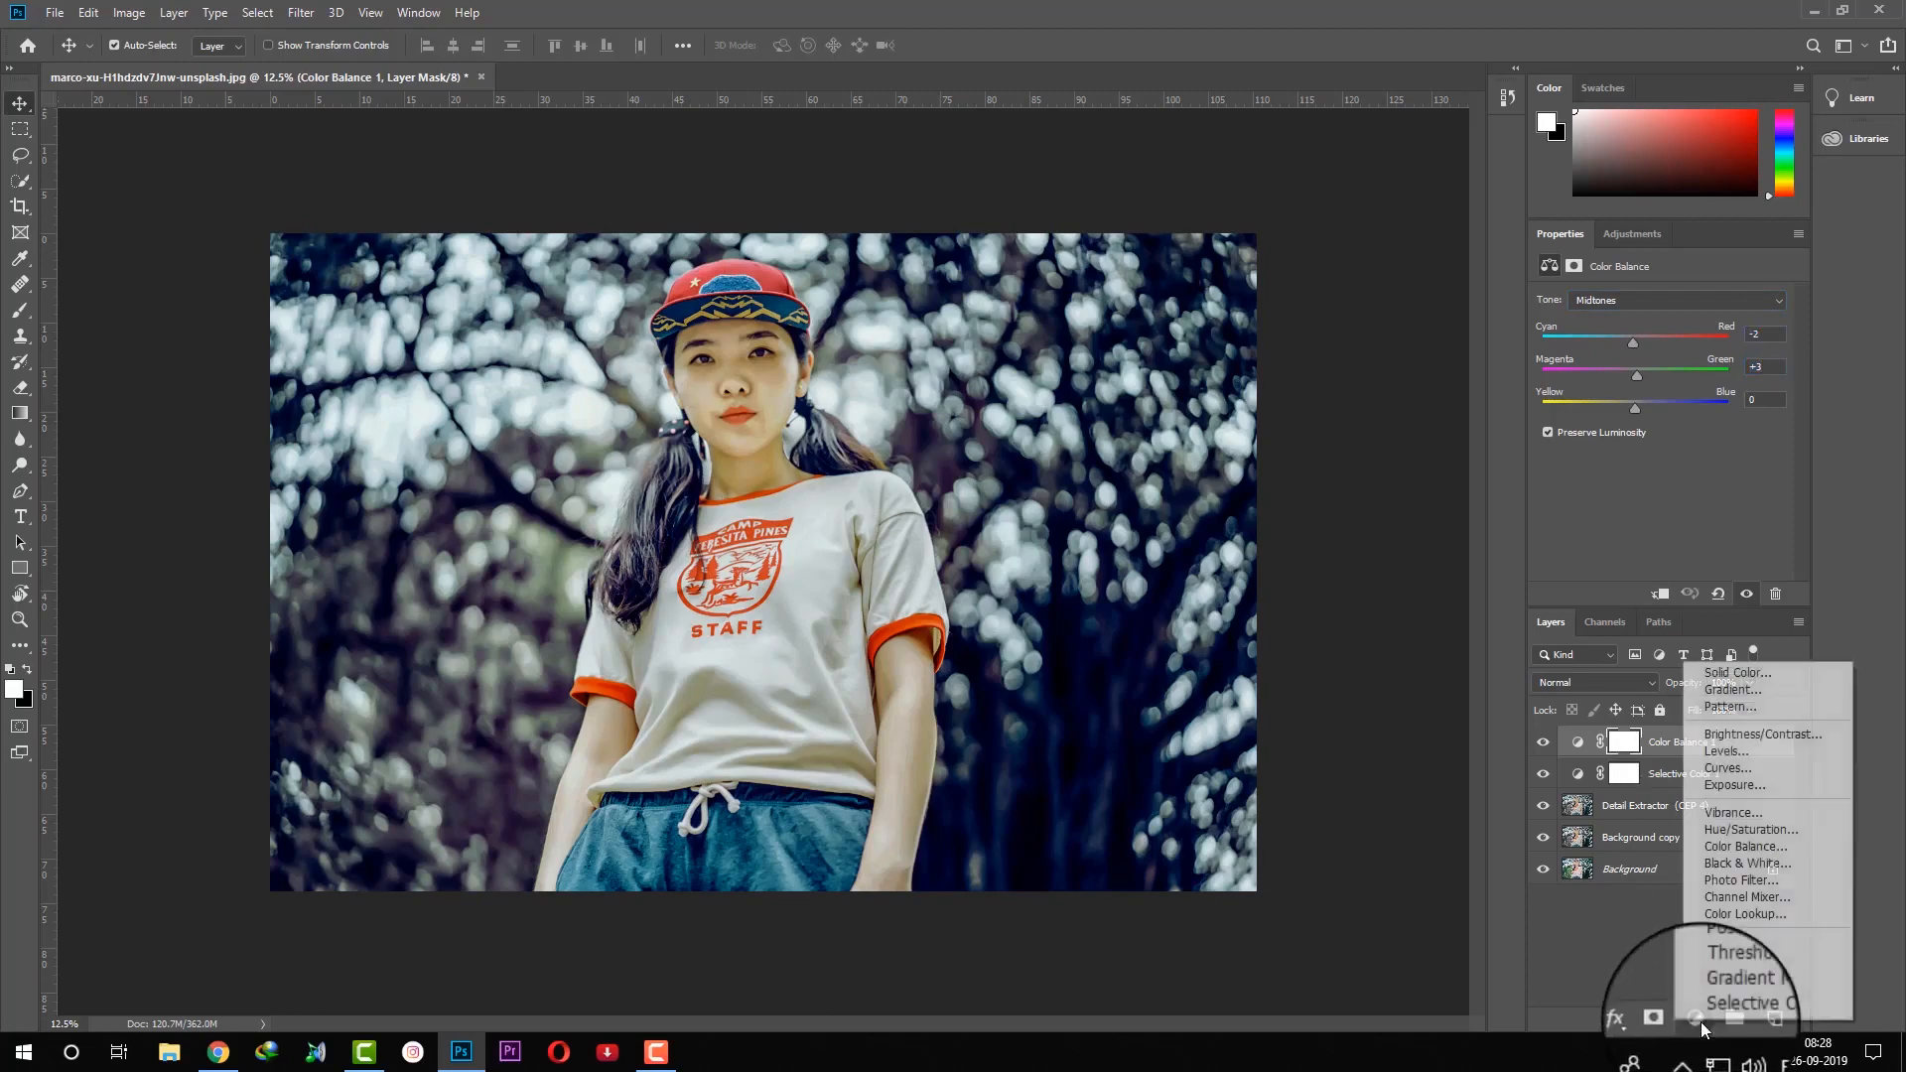
click(1739, 673)
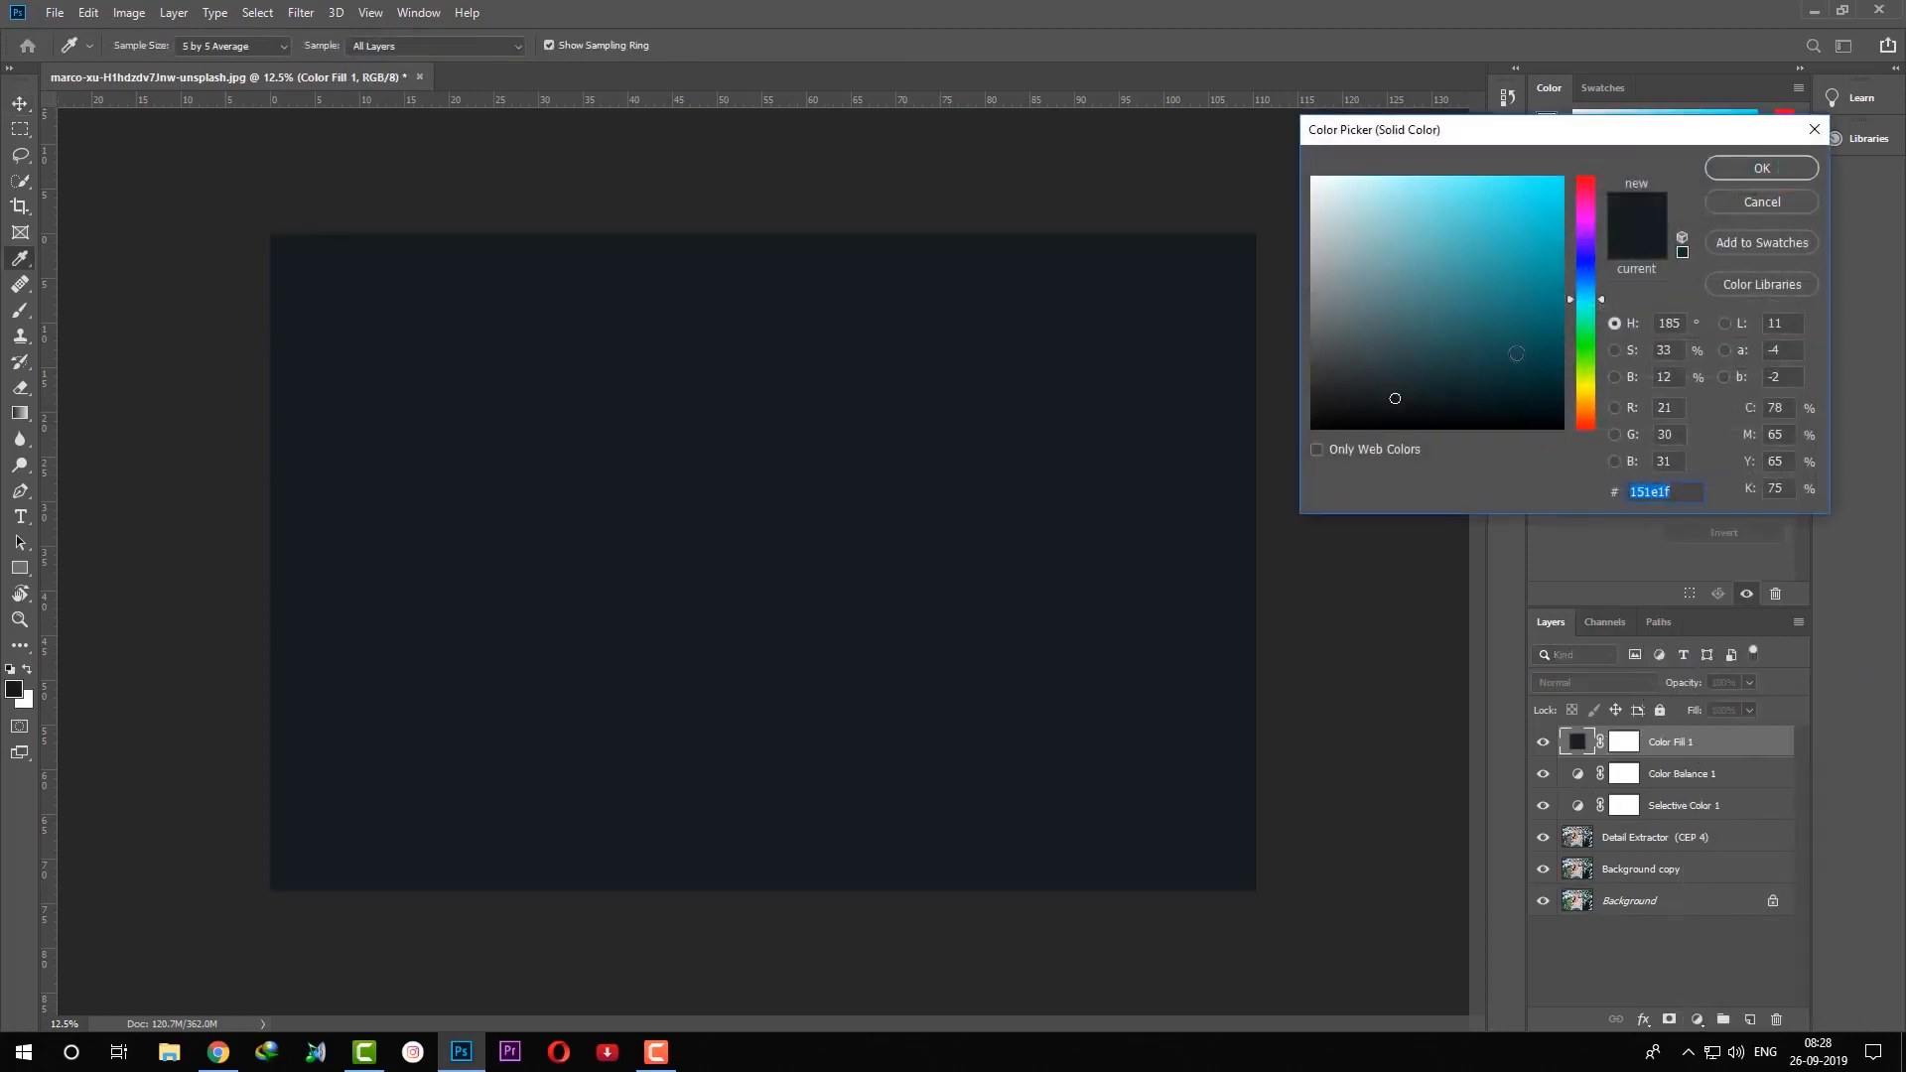
text(01454b)
drag(1564, 359, 1564, 324)
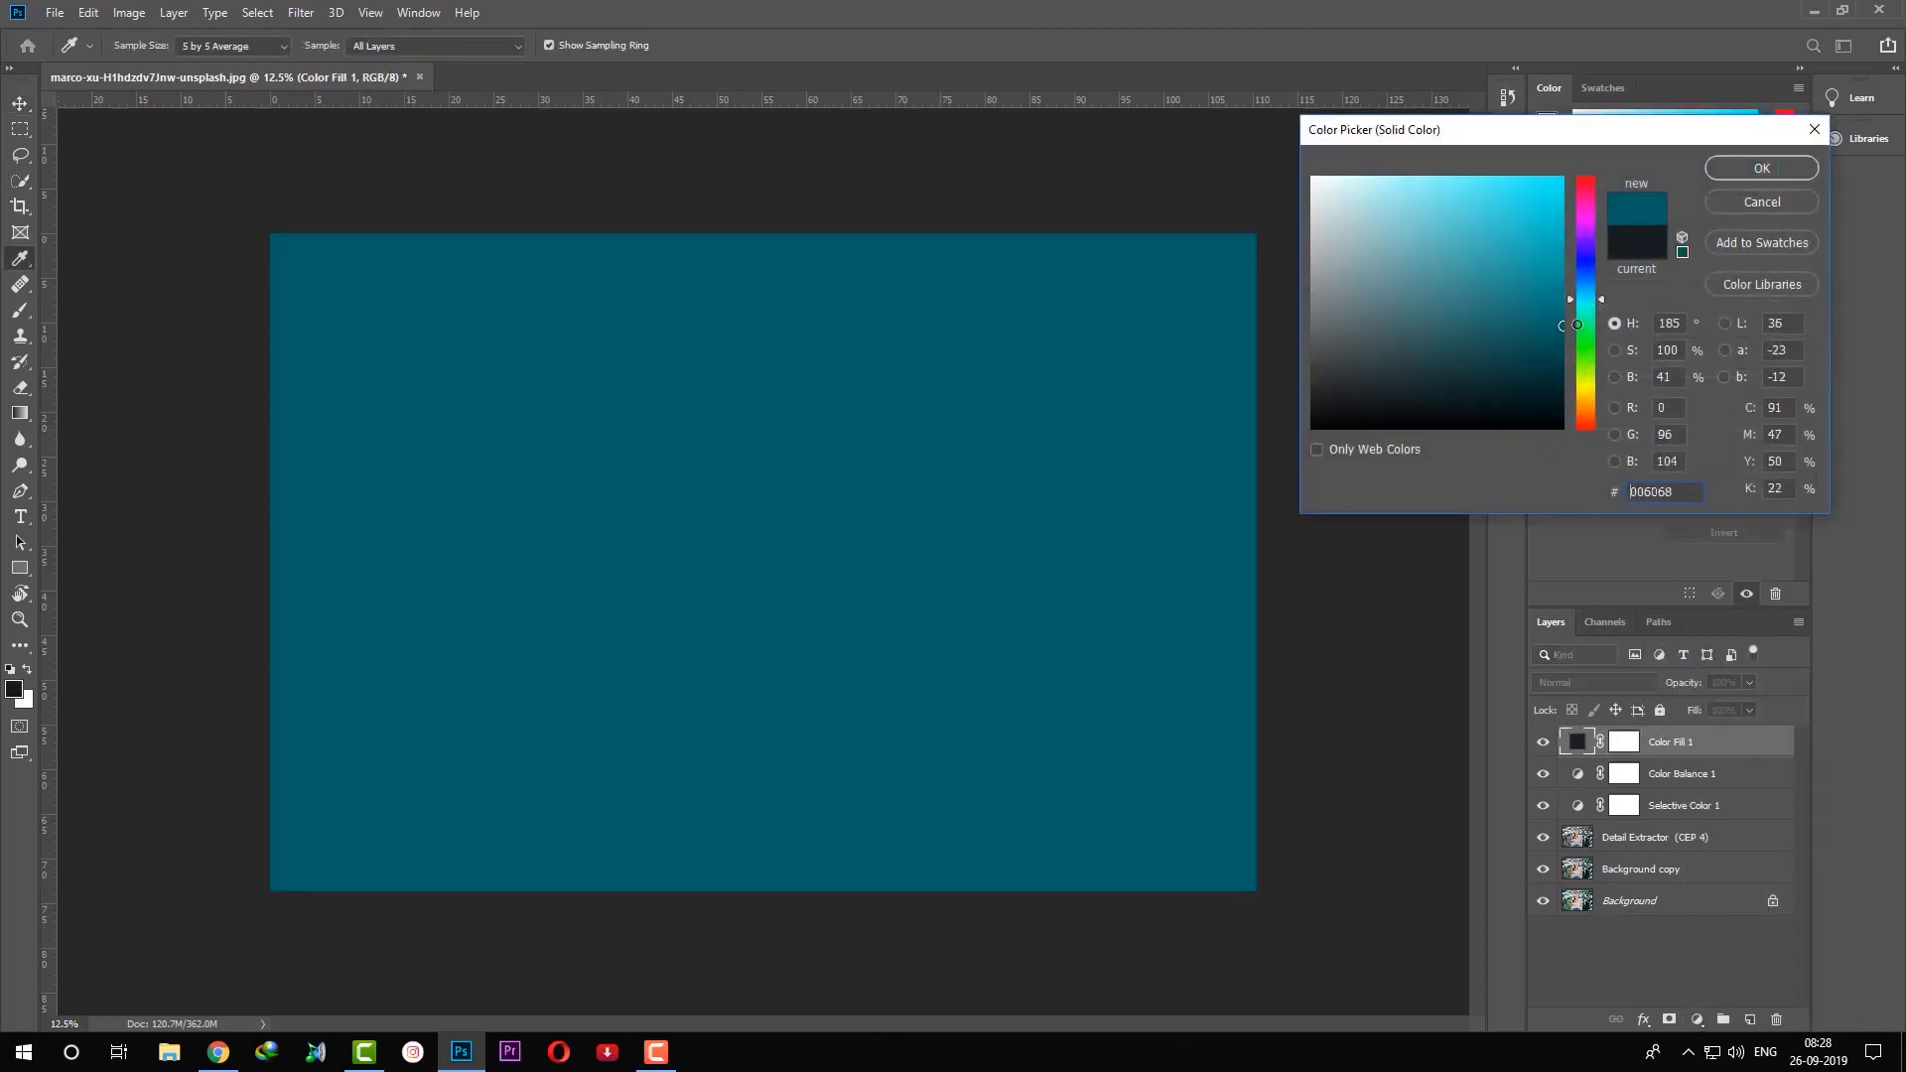
click(1762, 170)
click(1592, 681)
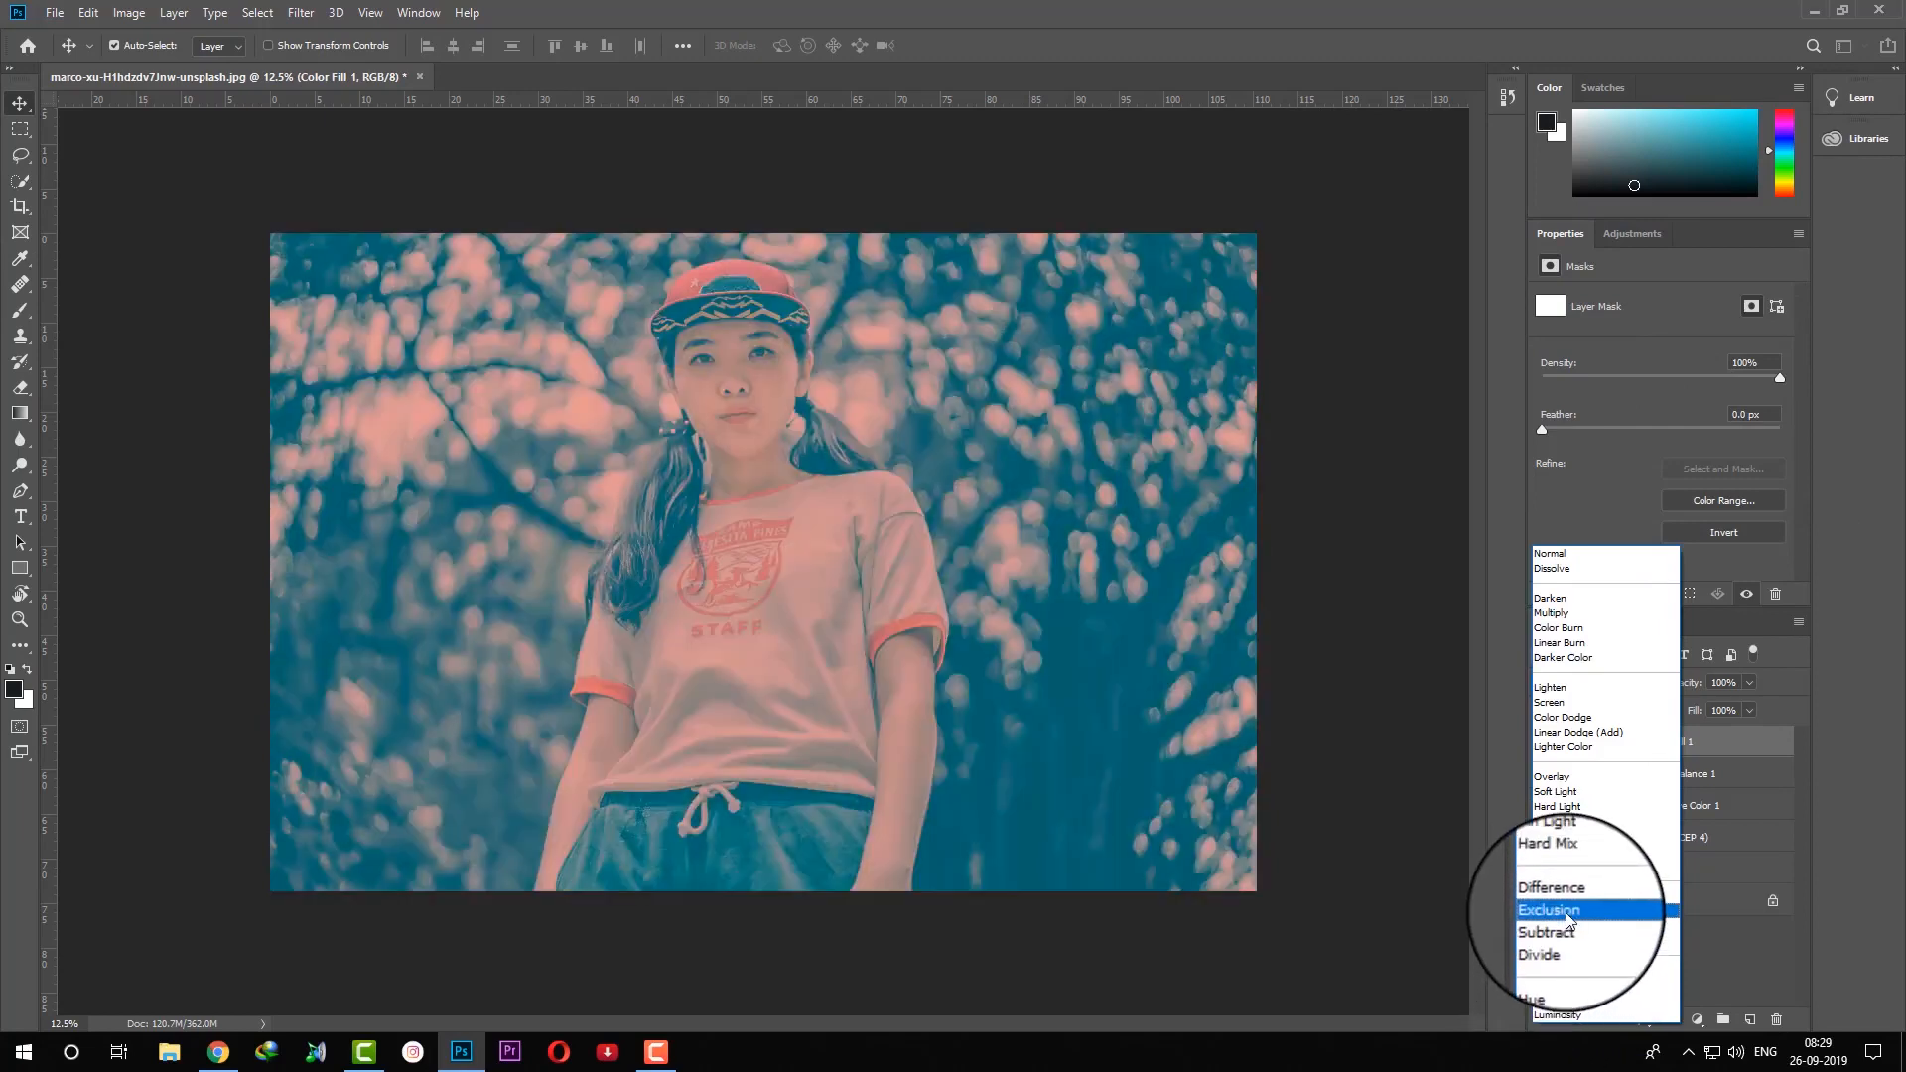
click(1564, 913)
Change the color of the solid fill layer to a very dark teal.
double_click(1577, 741)
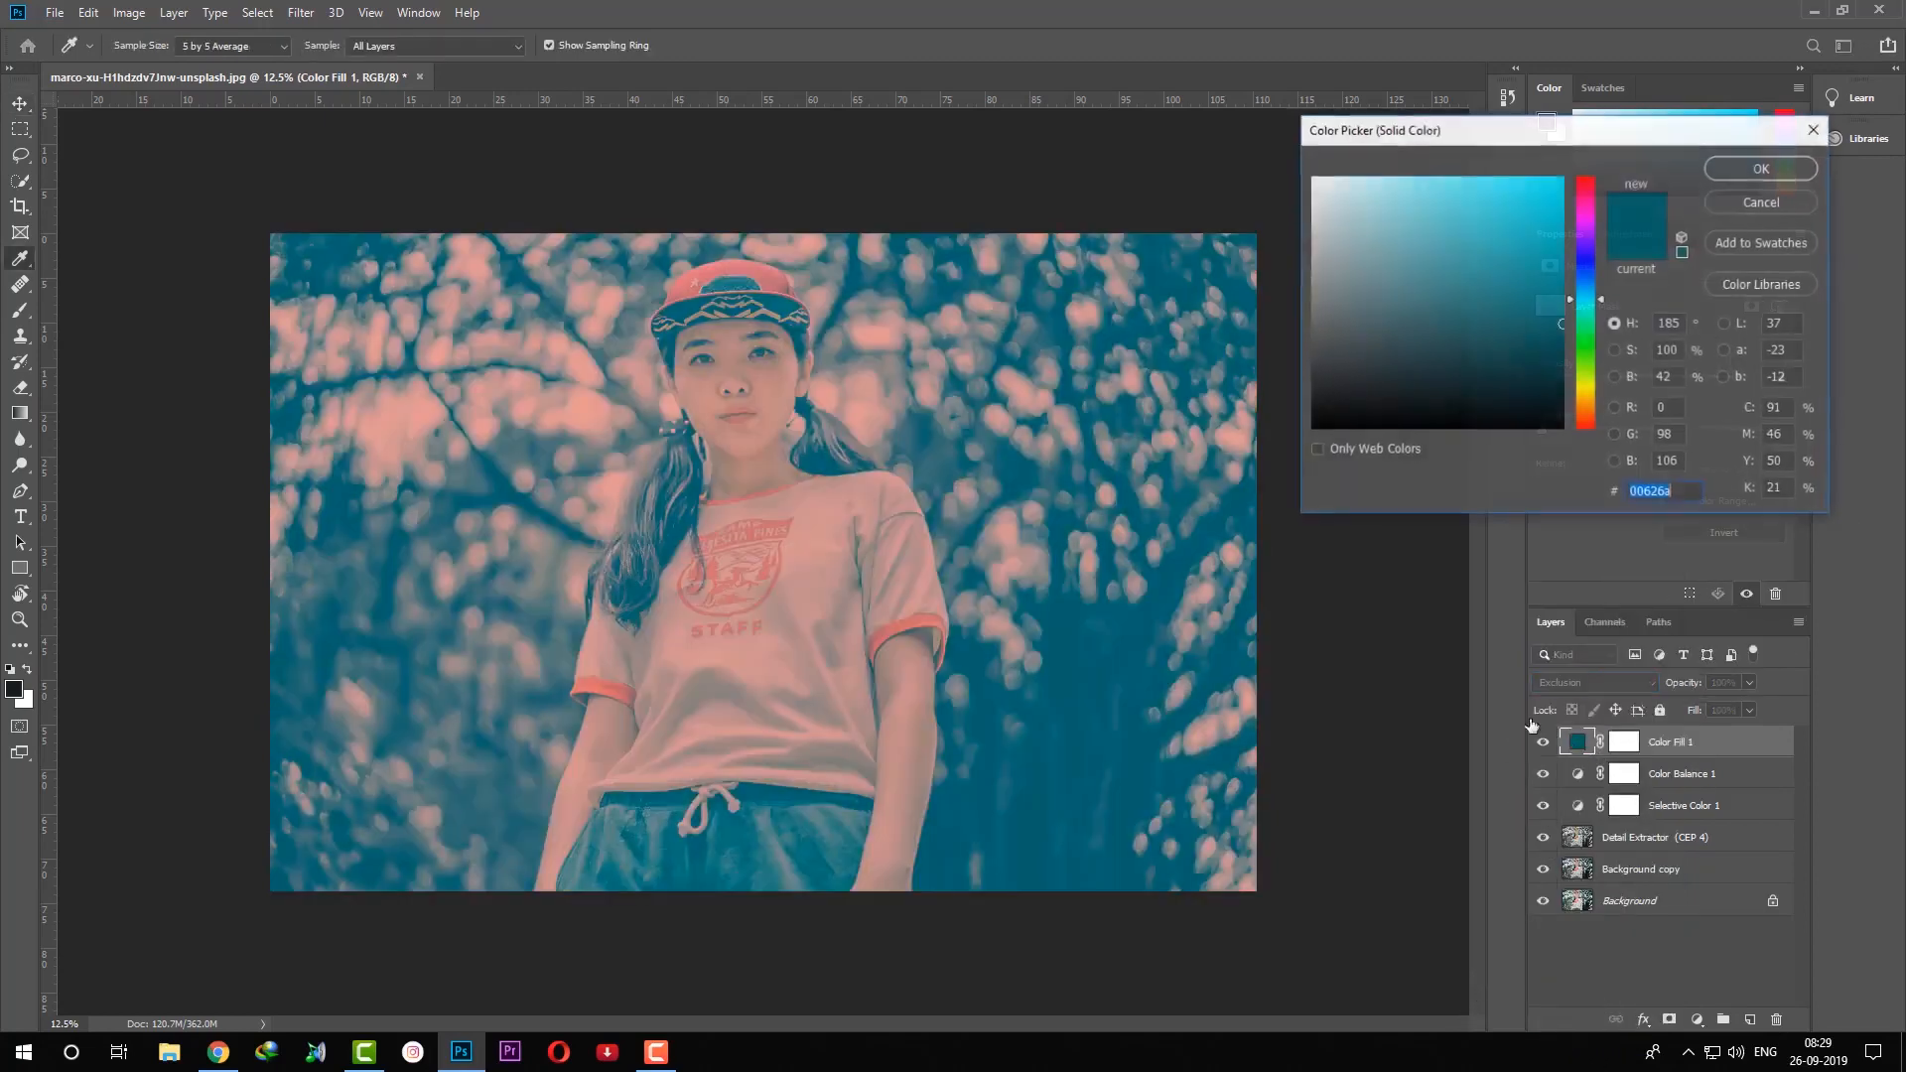
mouse_move(1449, 269)
mouse_down()
mouse_move(1521, 321)
mouse_move(1559, 410)
mouse_up()
click(1743, 179)
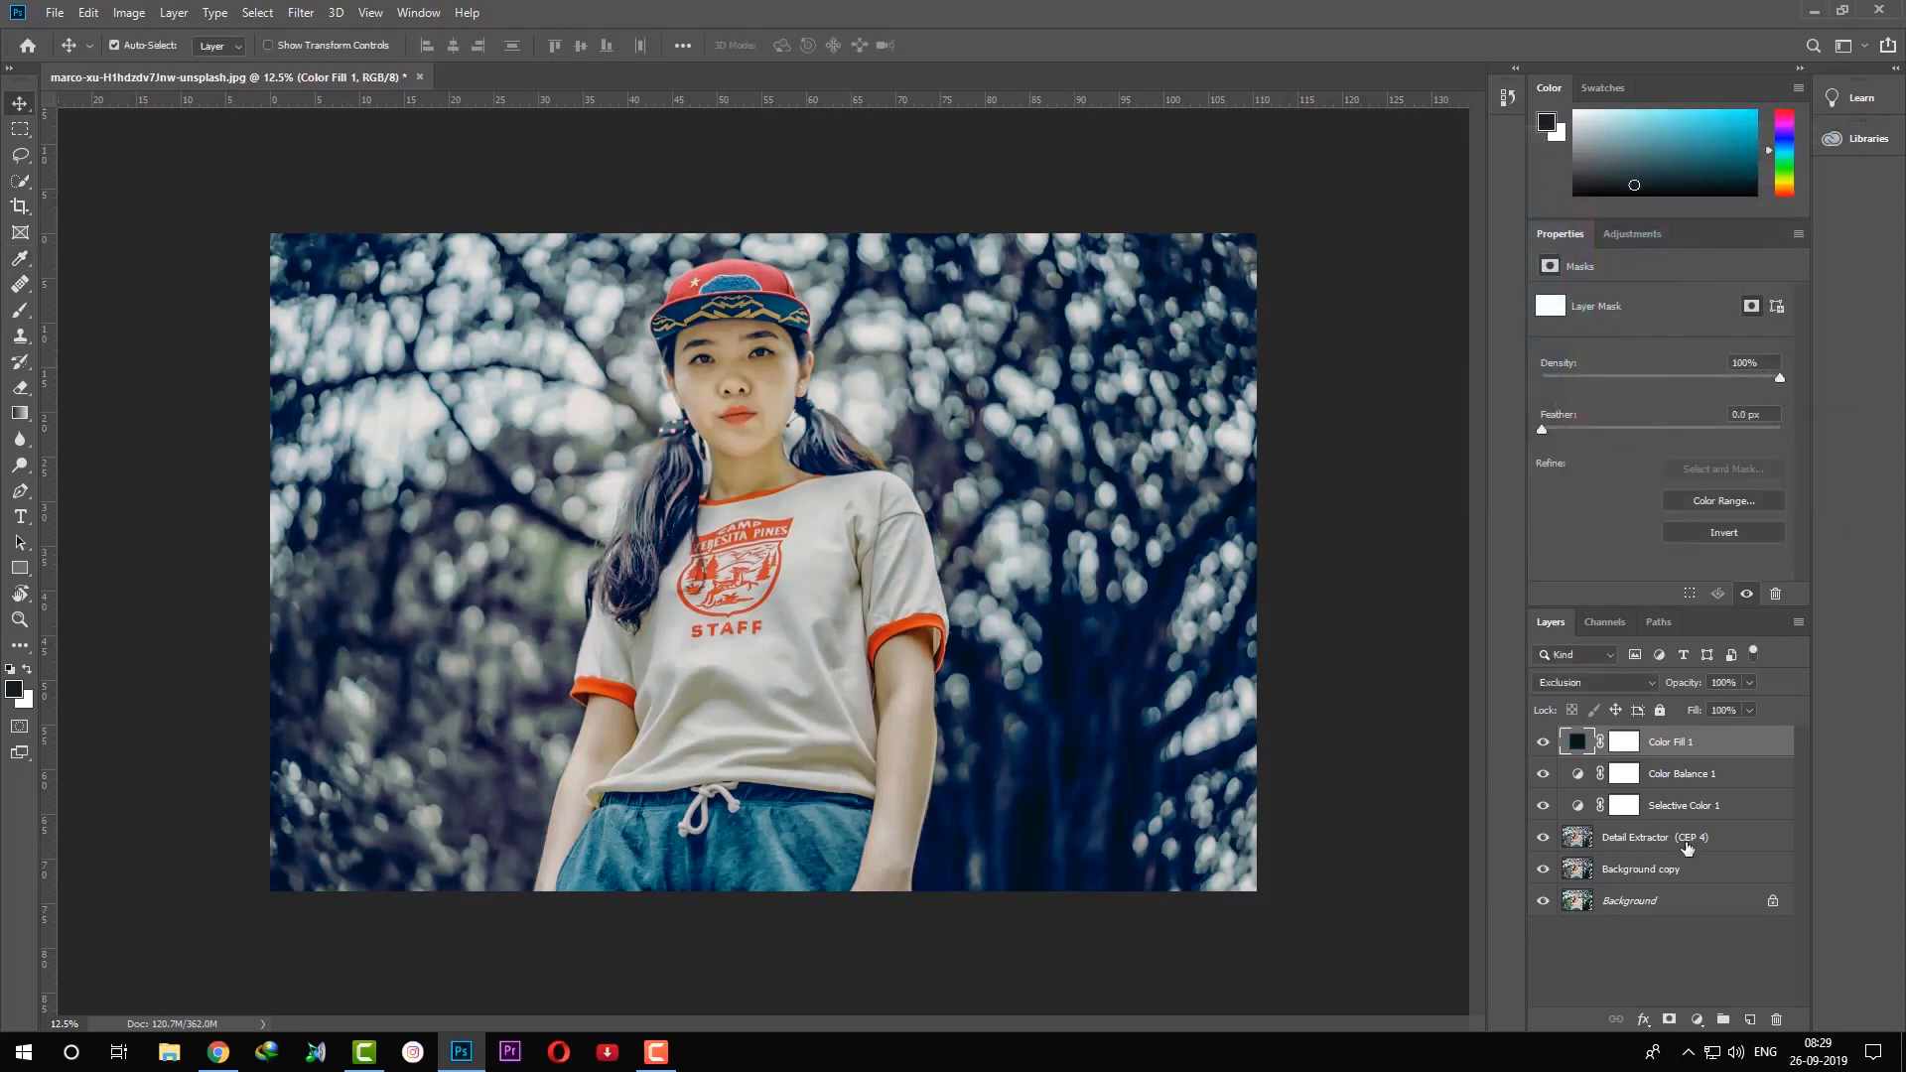
Add a Gradient Fill layer with the dark color-to-transparent gradient, using the Radial style and reversing it.
click(1696, 1020)
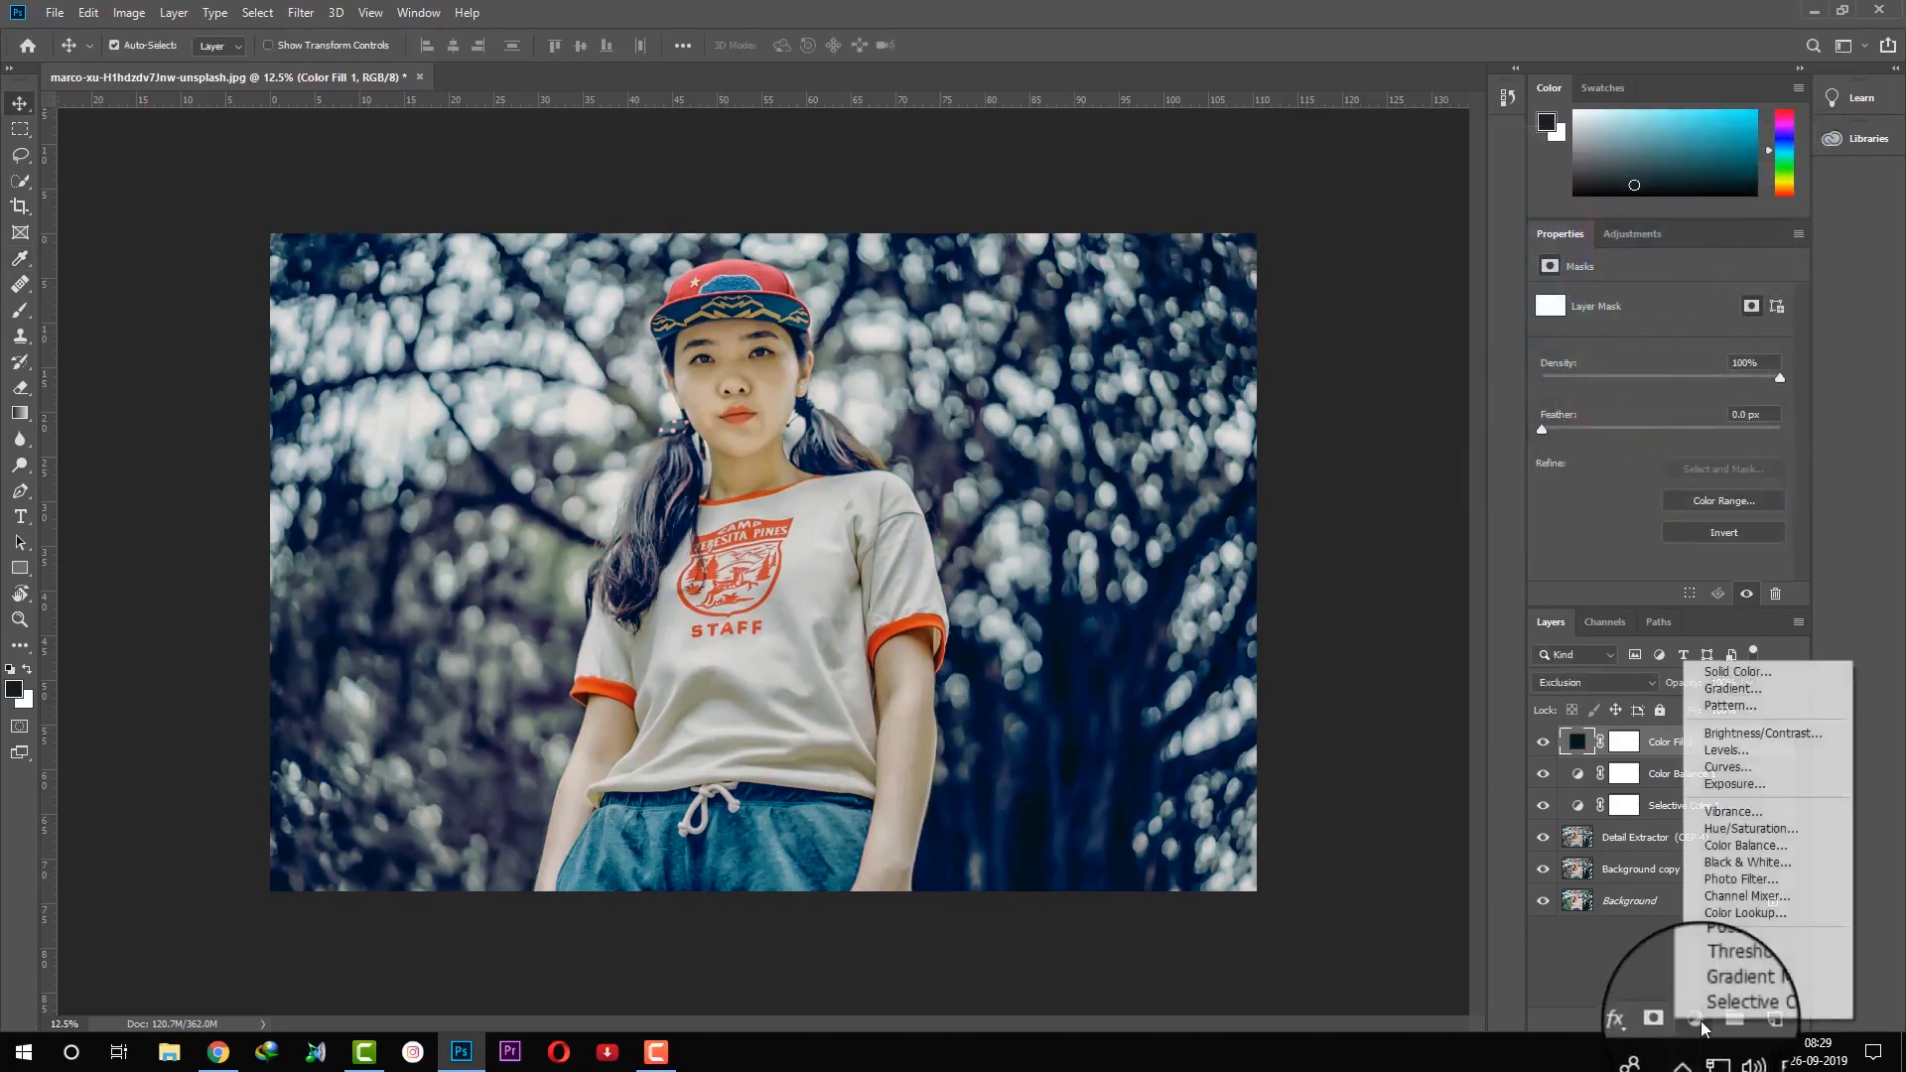
click(1747, 692)
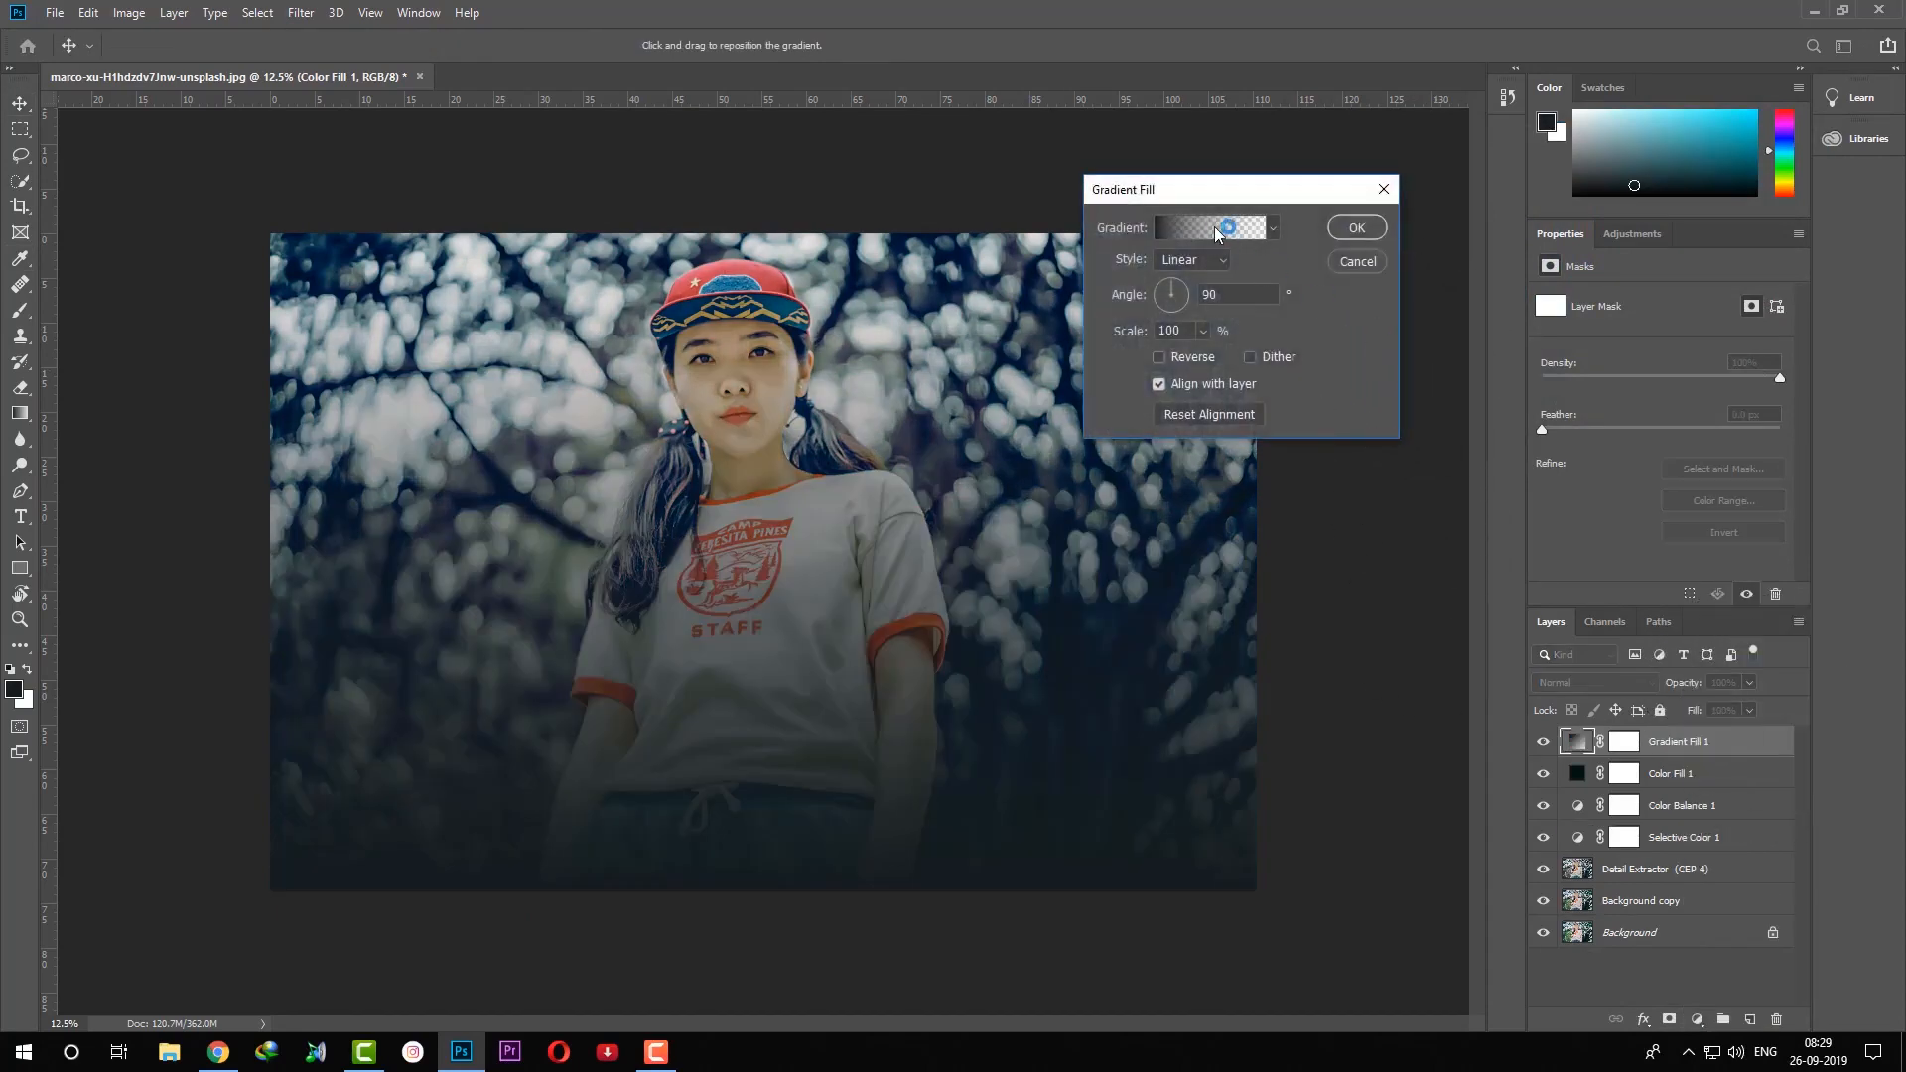
click(1191, 260)
click(1186, 283)
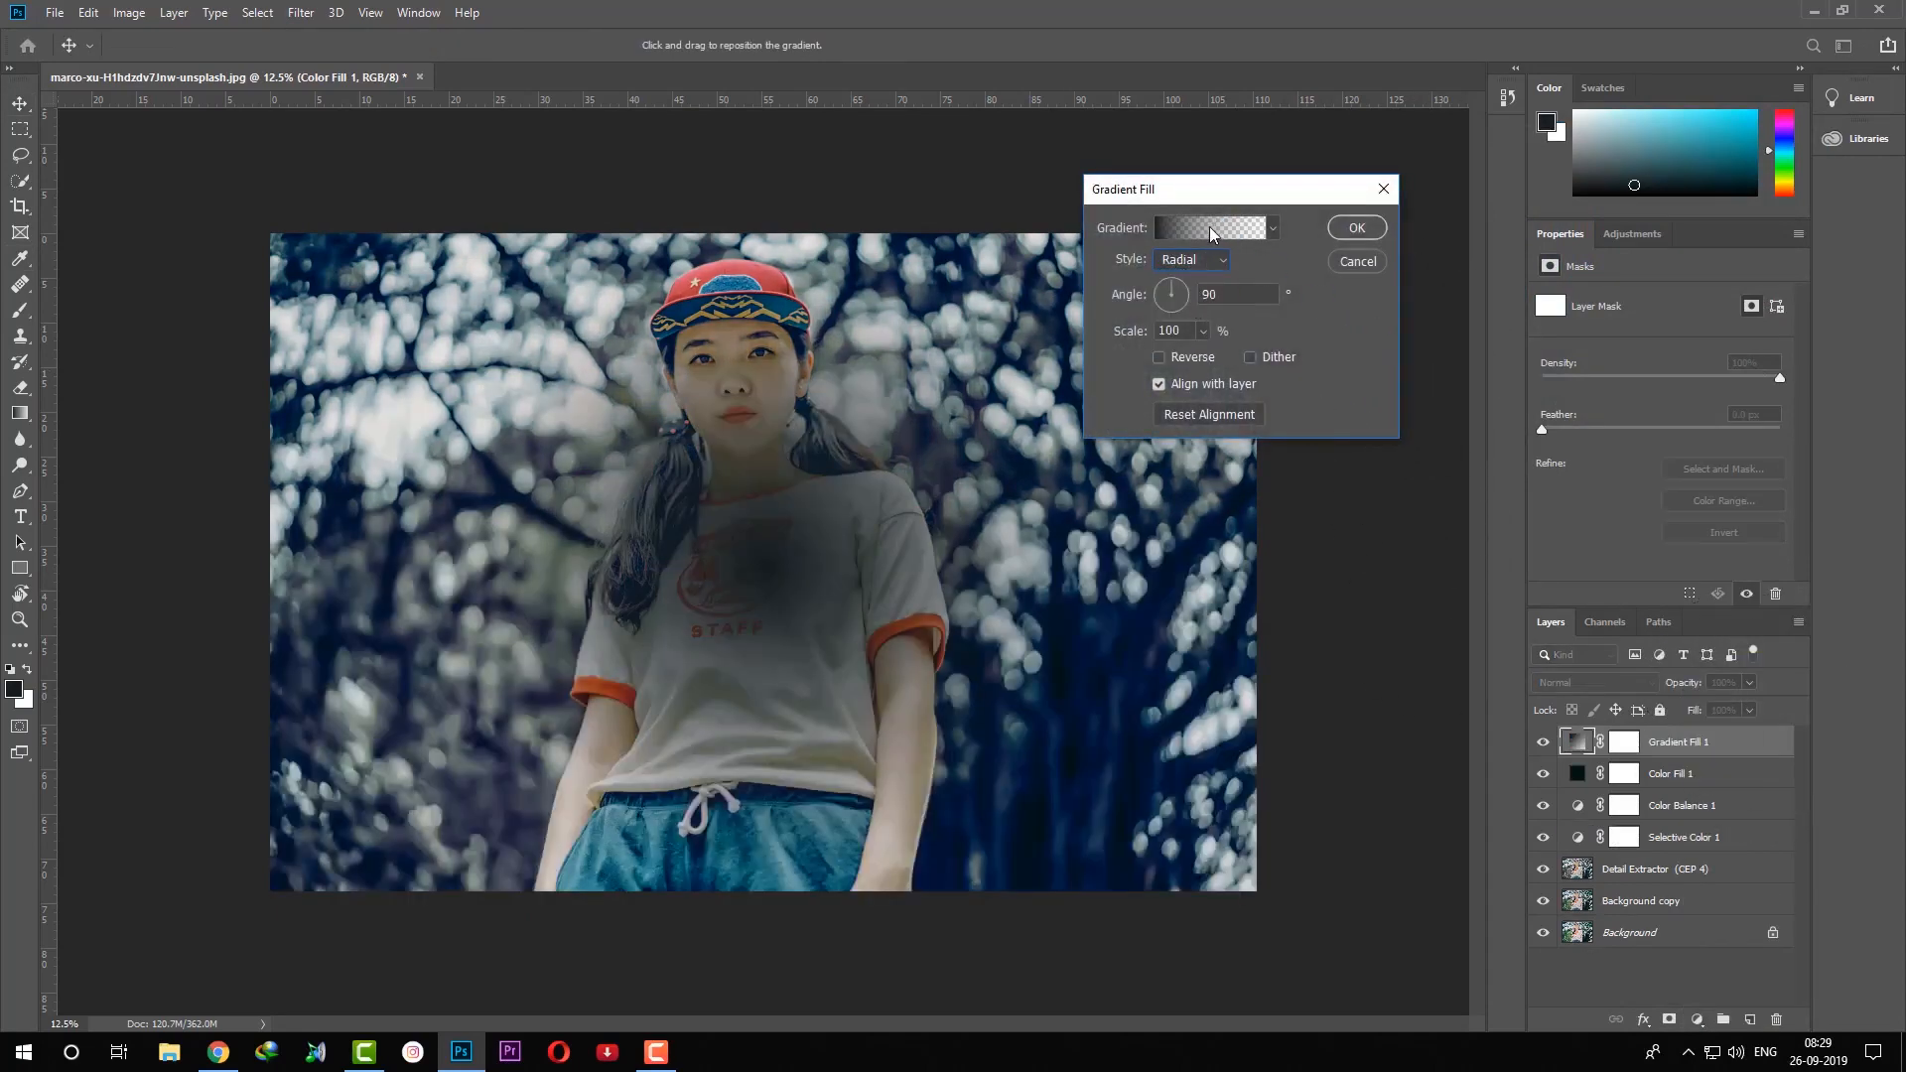
click(1159, 357)
click(1211, 227)
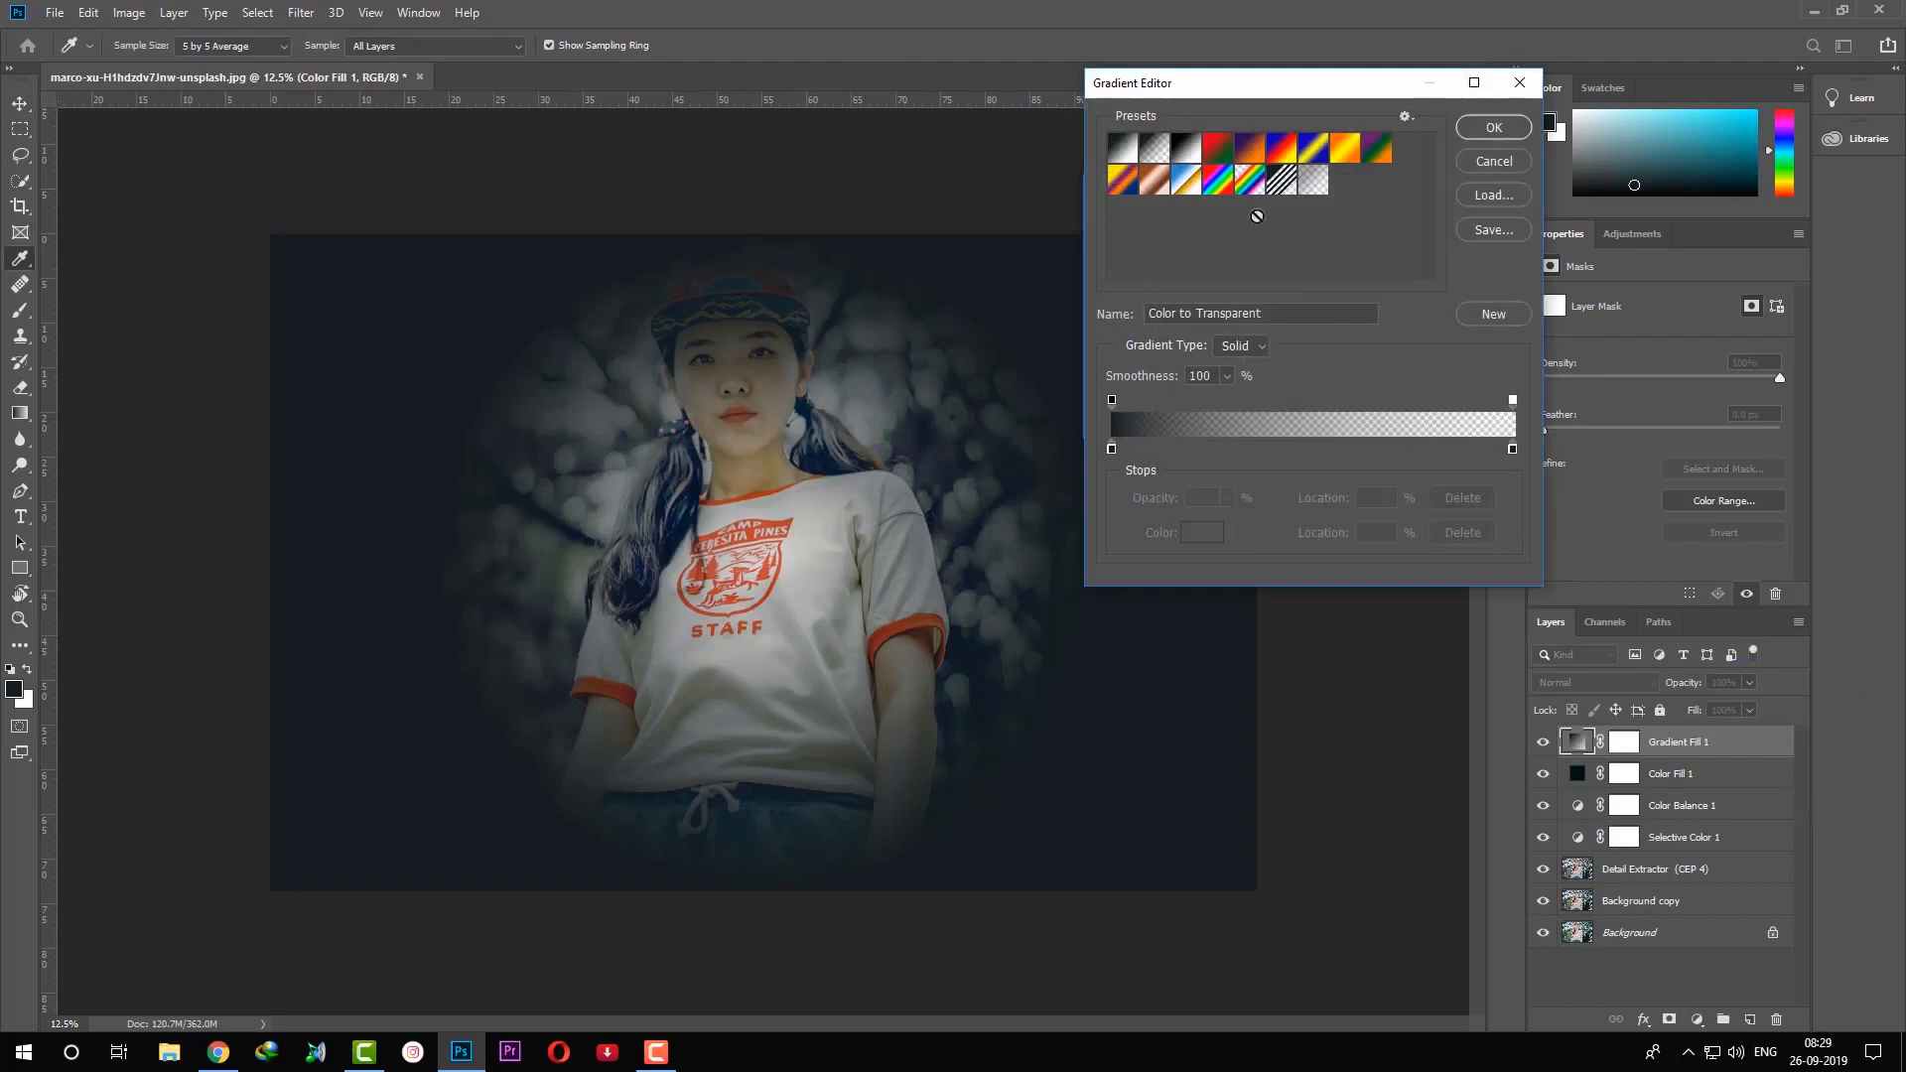
click(1489, 126)
Set the gradient's angle to 28.64° and its scale to about 150%, move its center up toward the subject's face, and apply it.
drag(1129, 334, 1172, 335)
click(1189, 285)
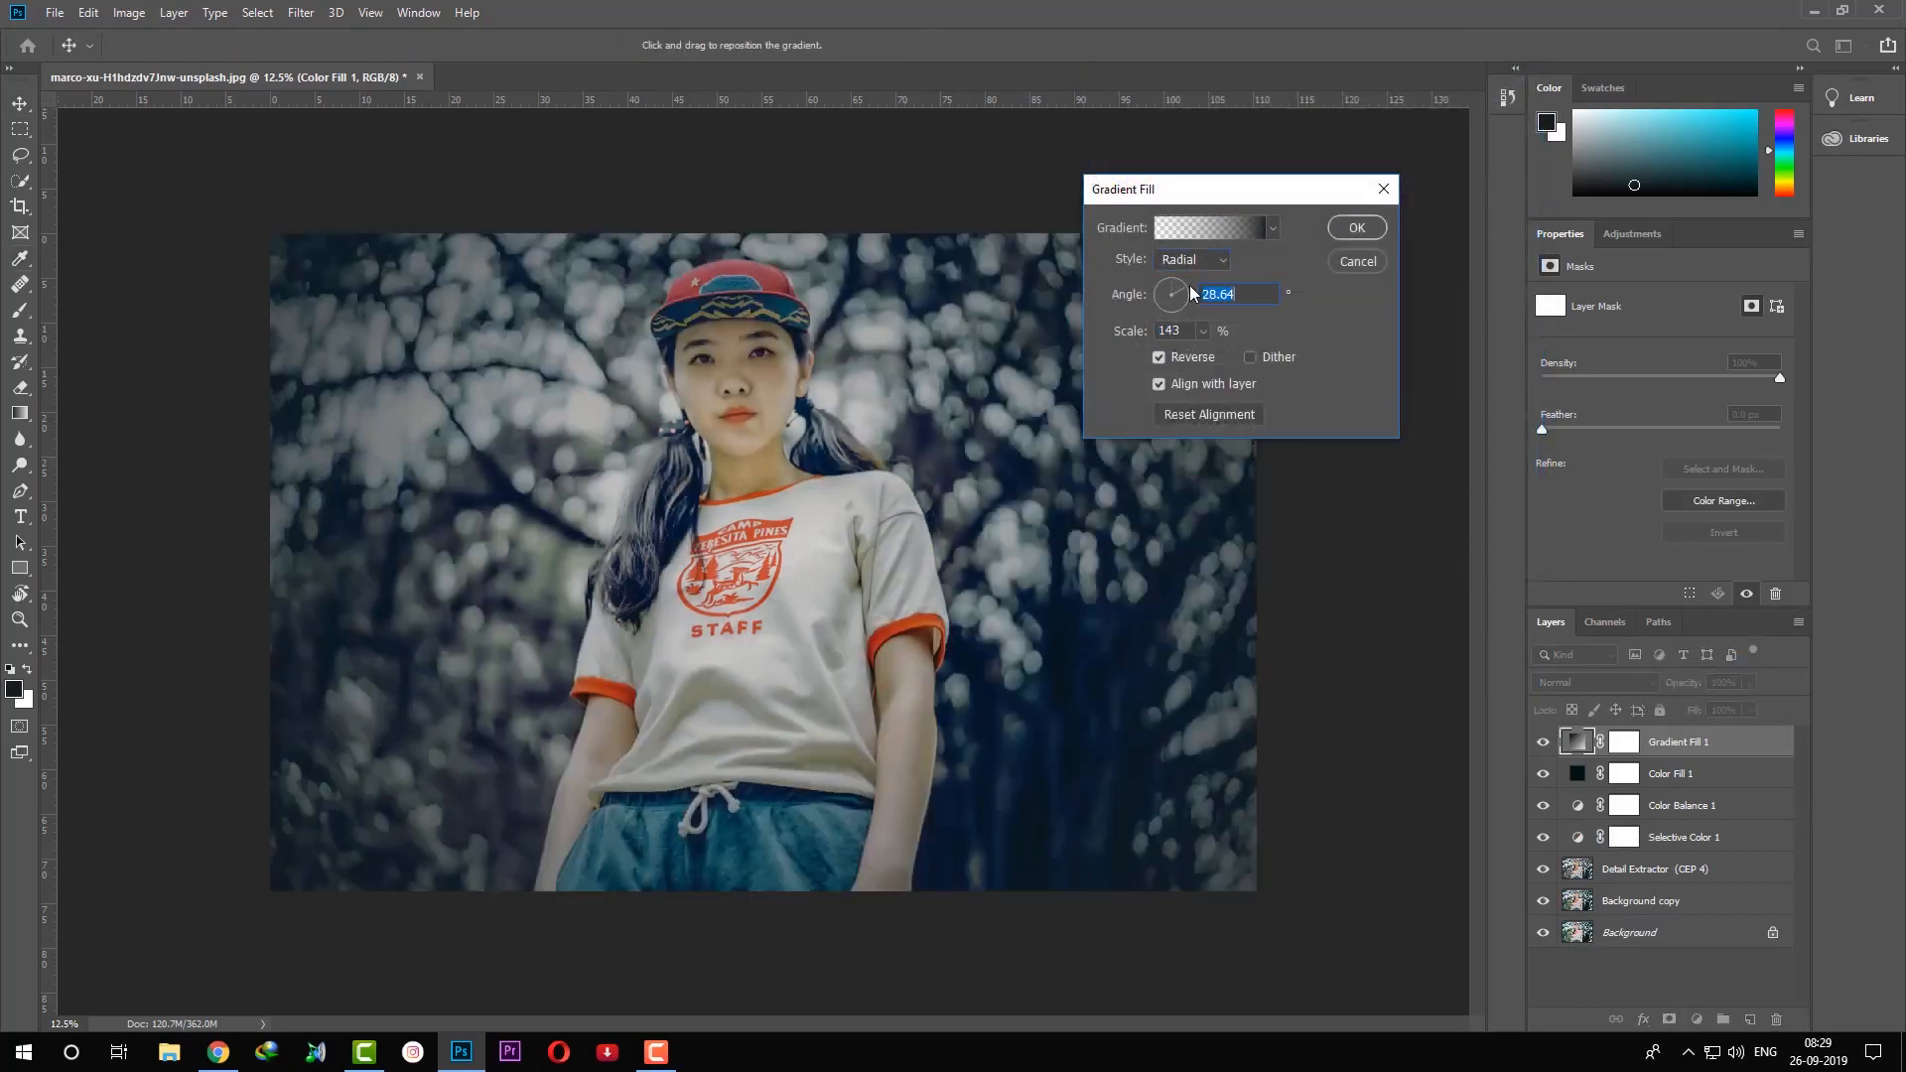
drag(1131, 333, 1176, 342)
drag(738, 551, 742, 437)
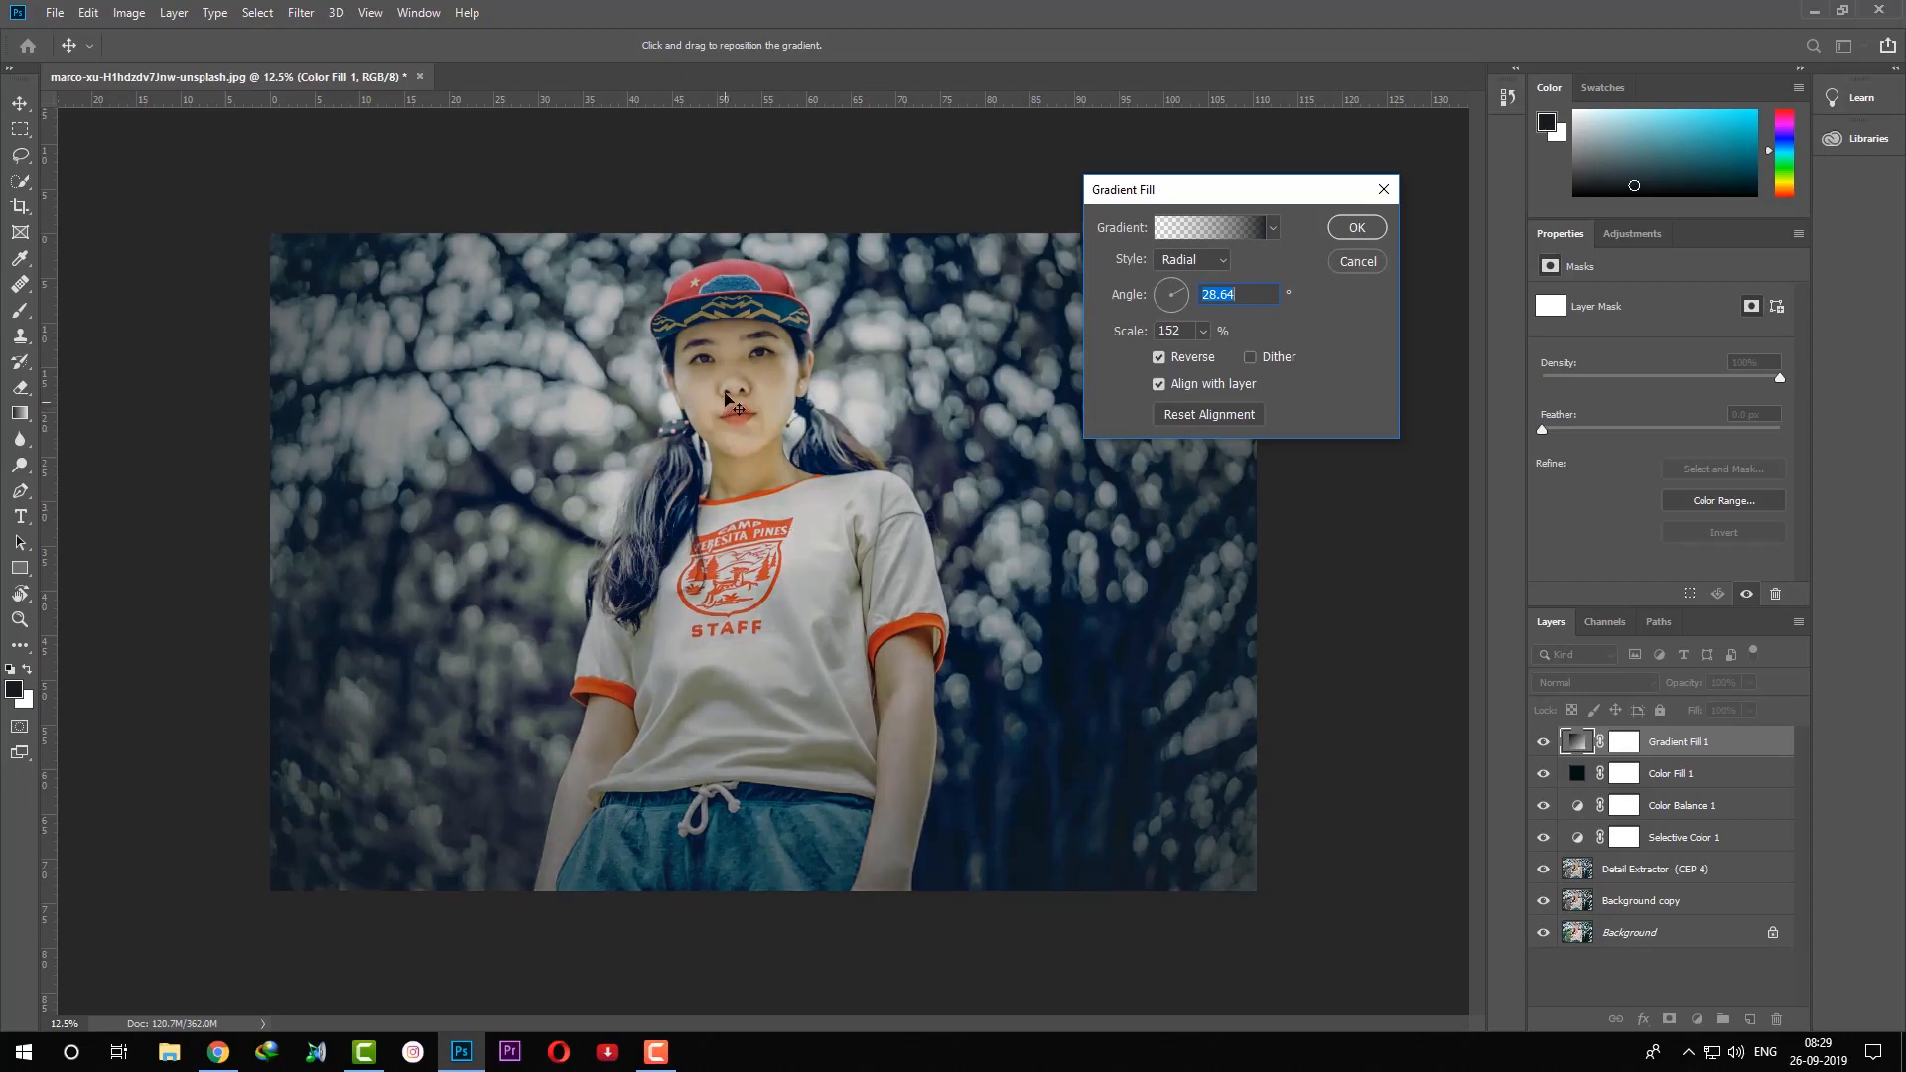
drag(1132, 336, 1143, 338)
click(1370, 232)
Set the gradient fill layer's blend mode to Multiply and its fill to 65%.
click(1598, 682)
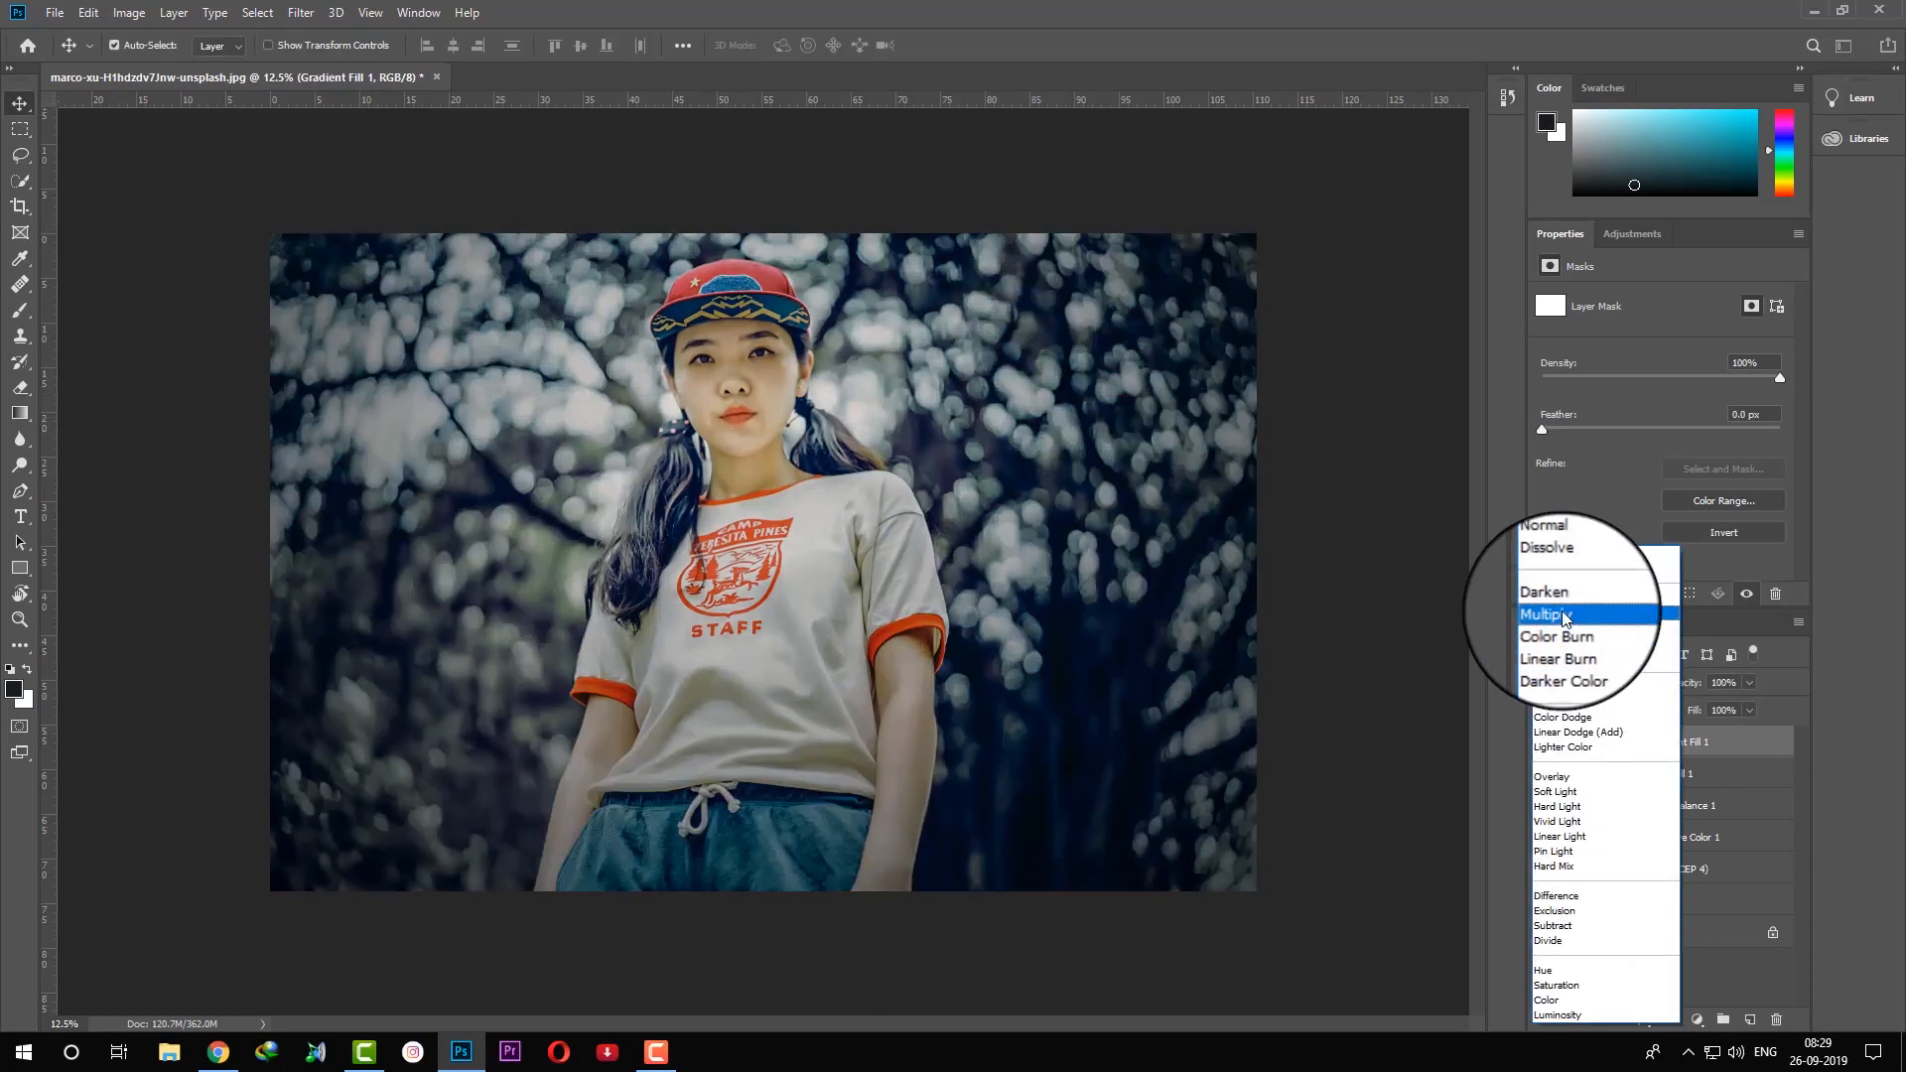
click(1564, 657)
click(1732, 710)
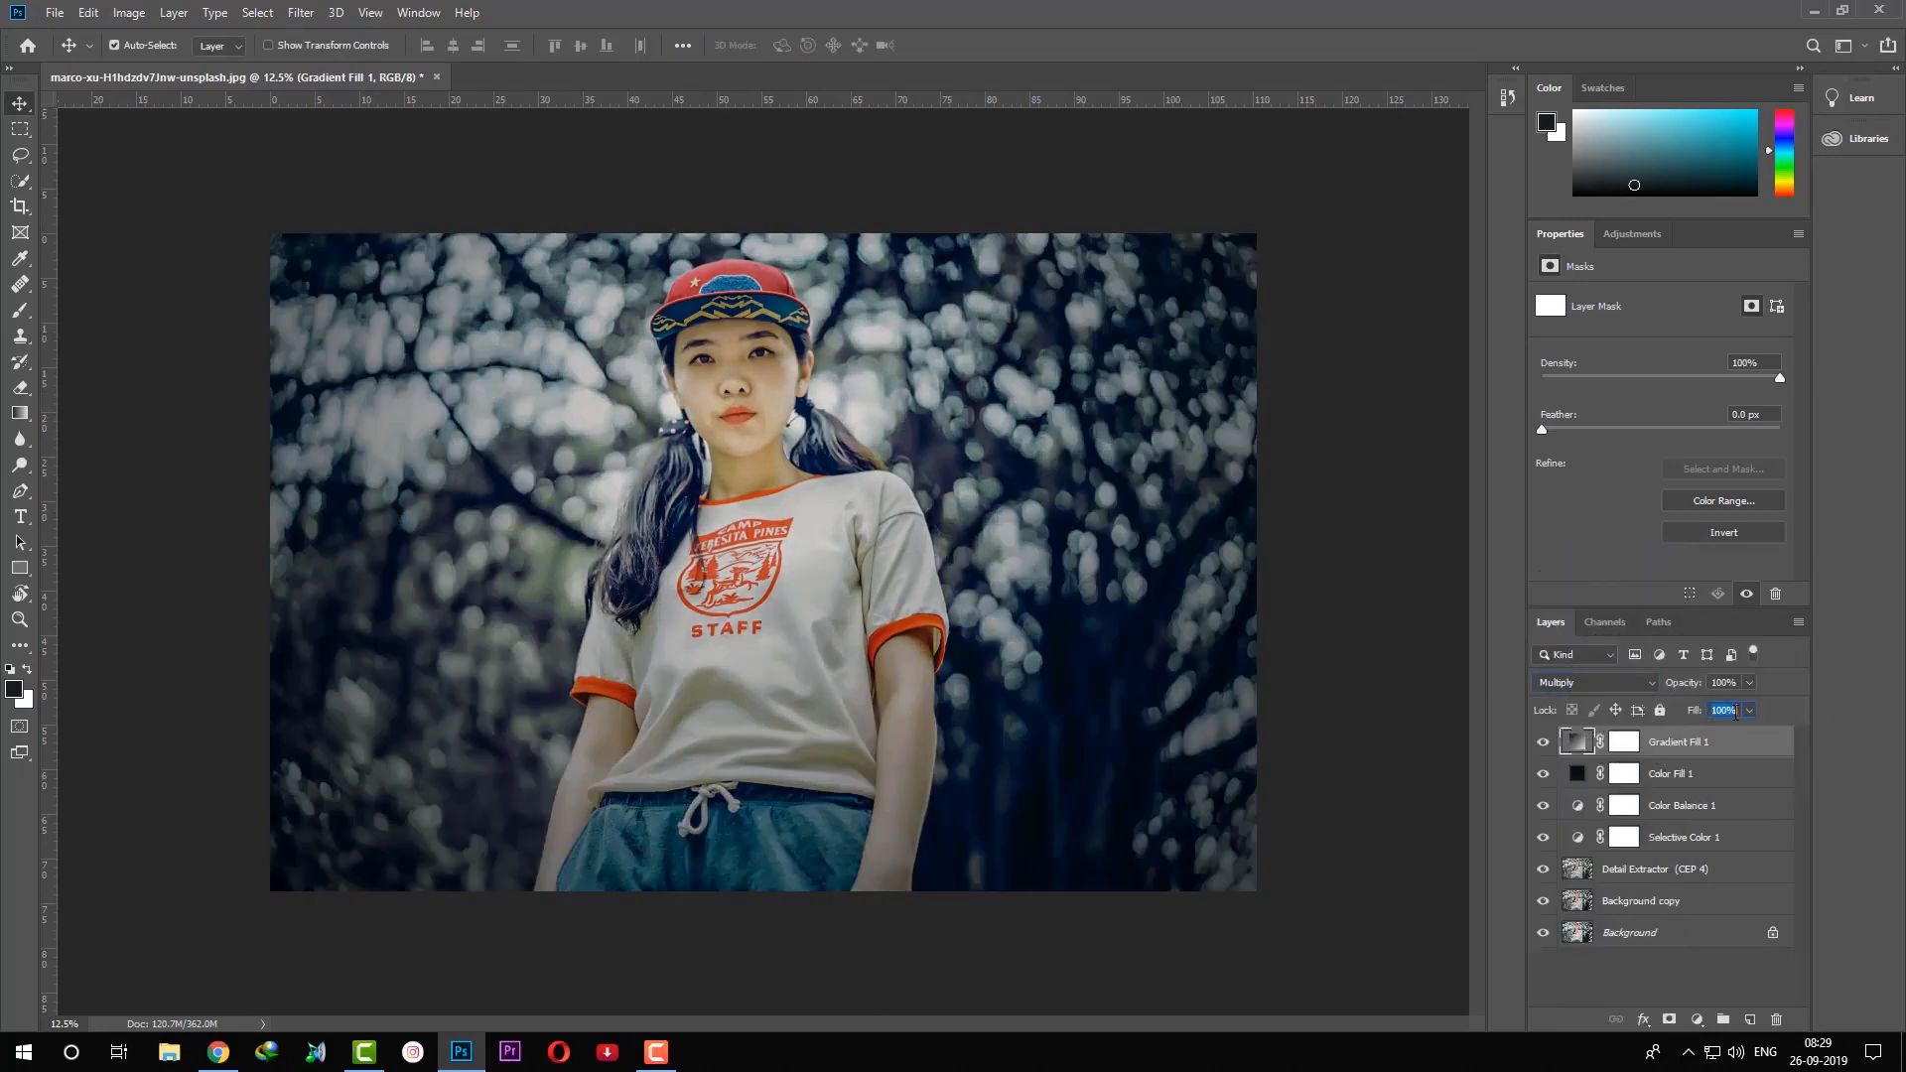
text(65)
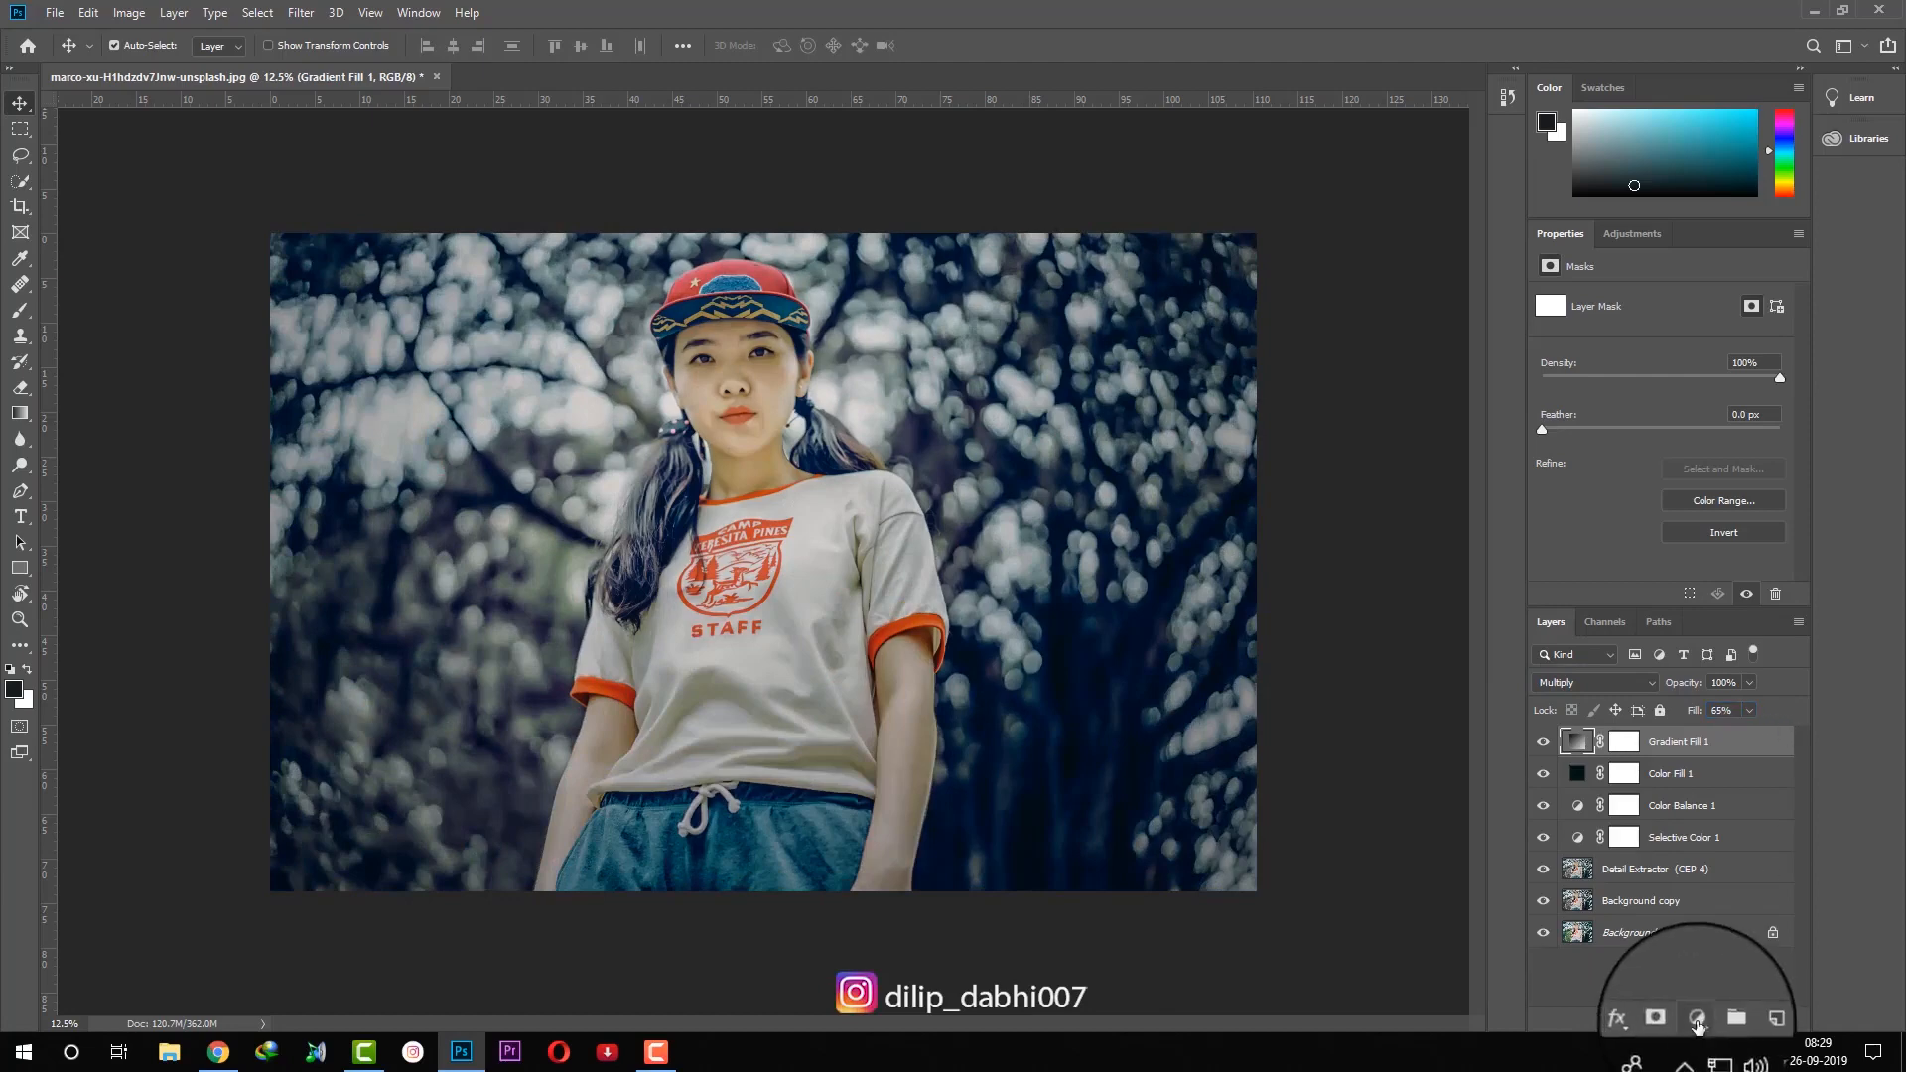
Add a Brightness/Contrast adjustment layer with brightness 25 and contrast 10.
click(1697, 1019)
click(1768, 735)
drag(1661, 353, 1682, 351)
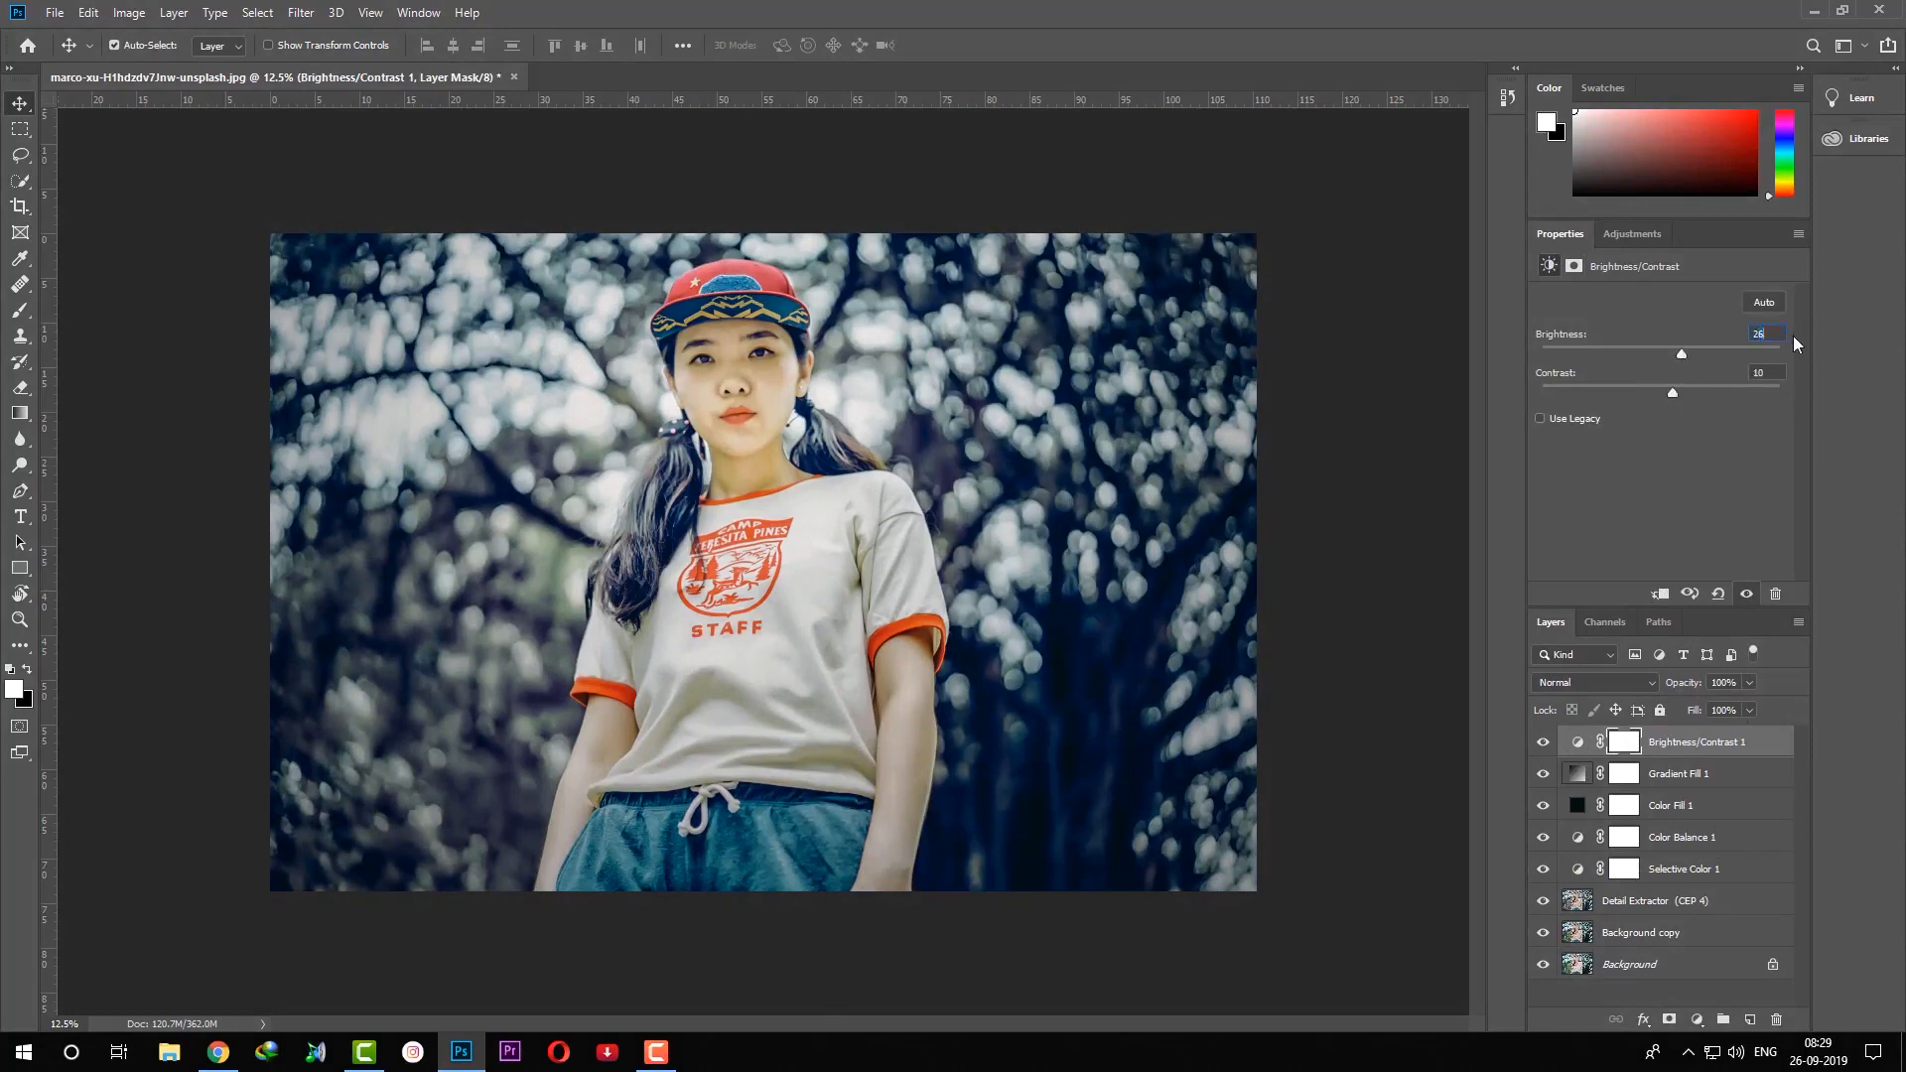
Invert the Brightness/Contrast layer's mask to black.
click(1624, 742)
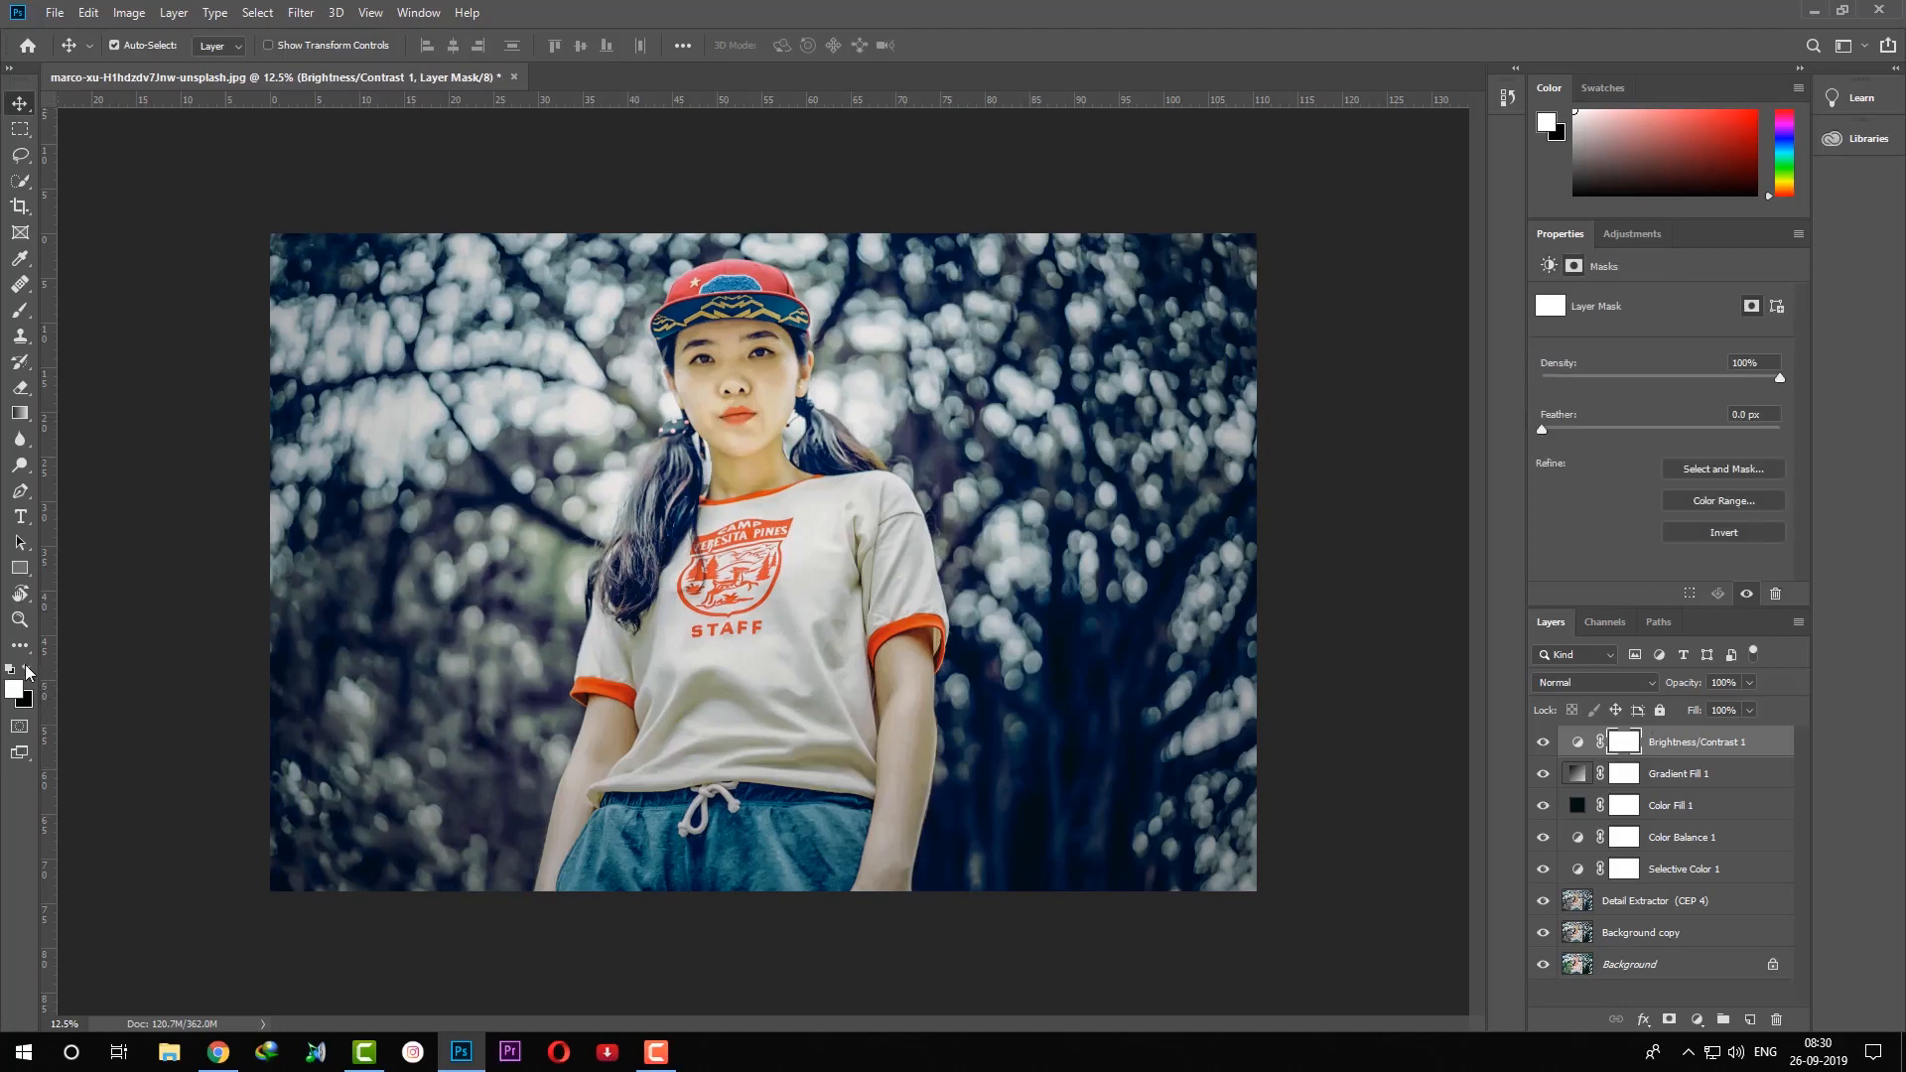
click(1699, 534)
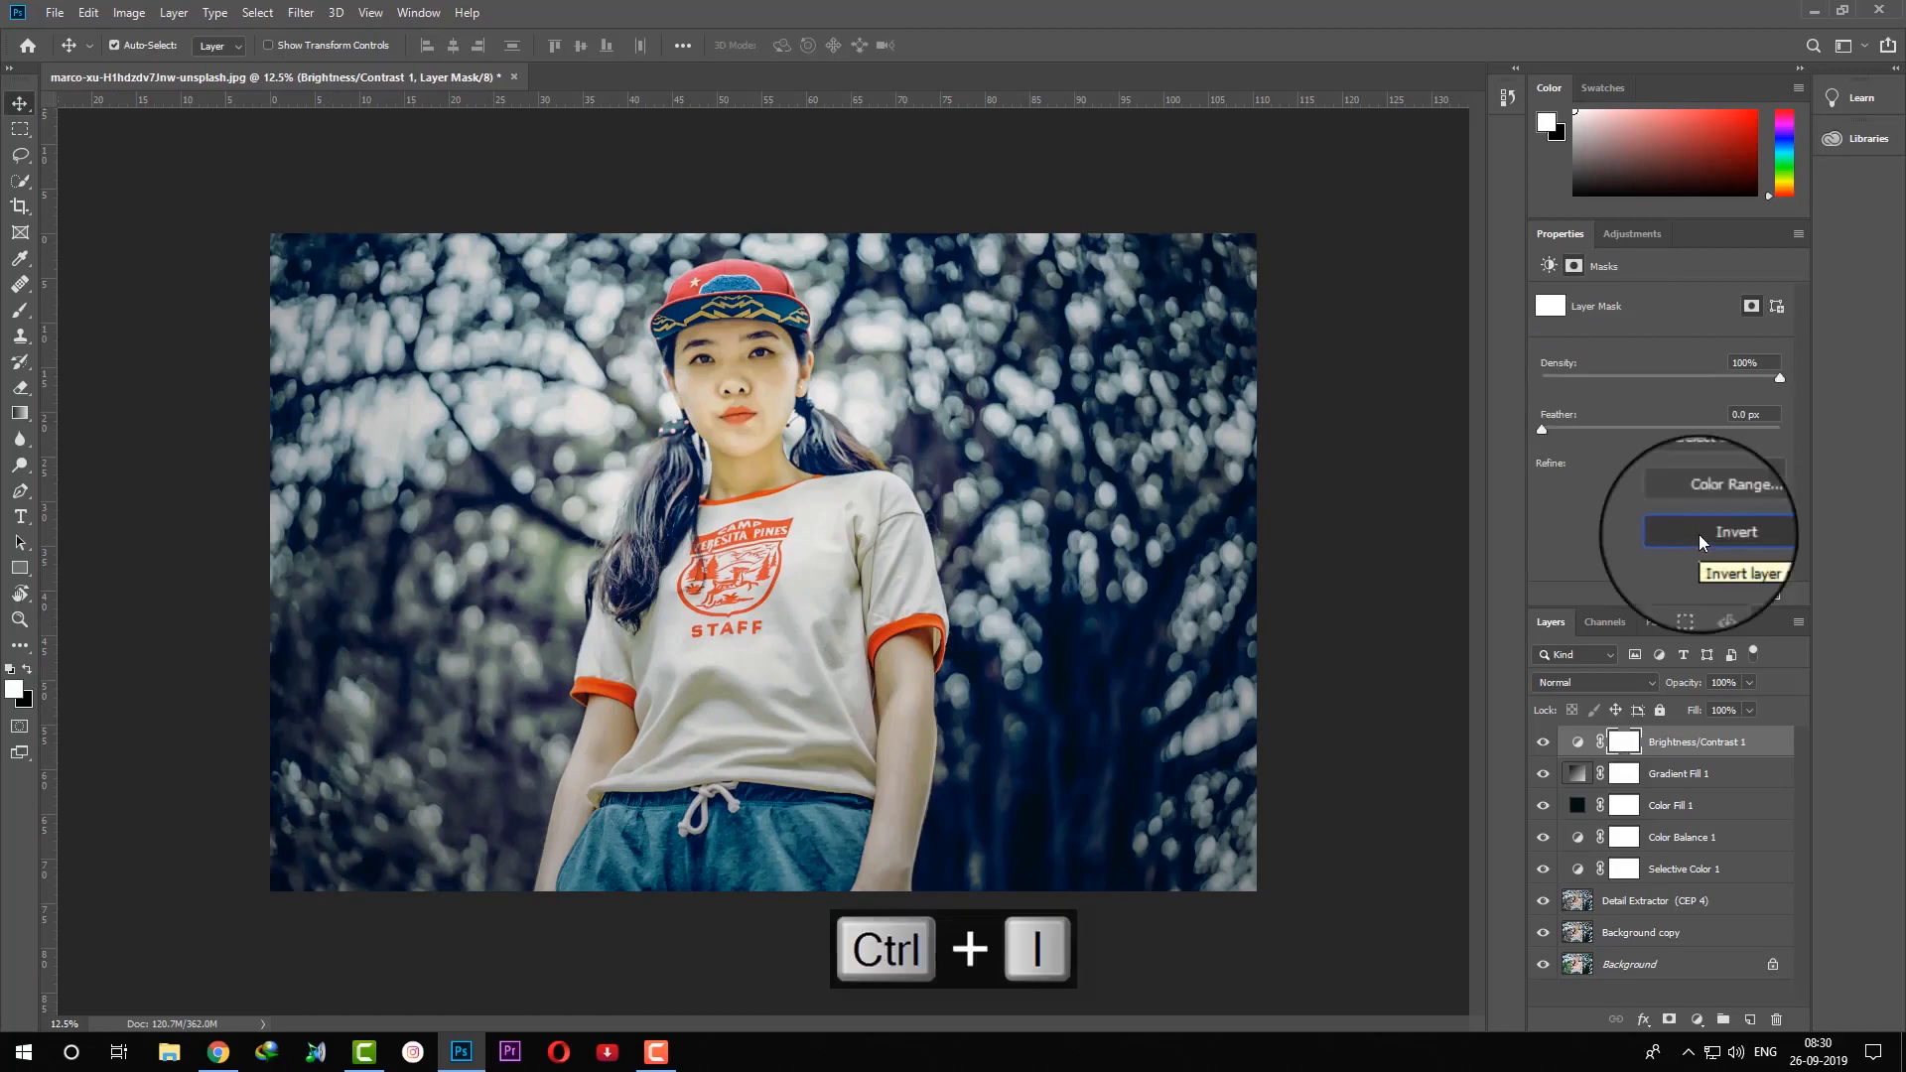
click(1699, 534)
Set up the Brush tool with a size of 3000 px and an opacity of 50%.
key(b)
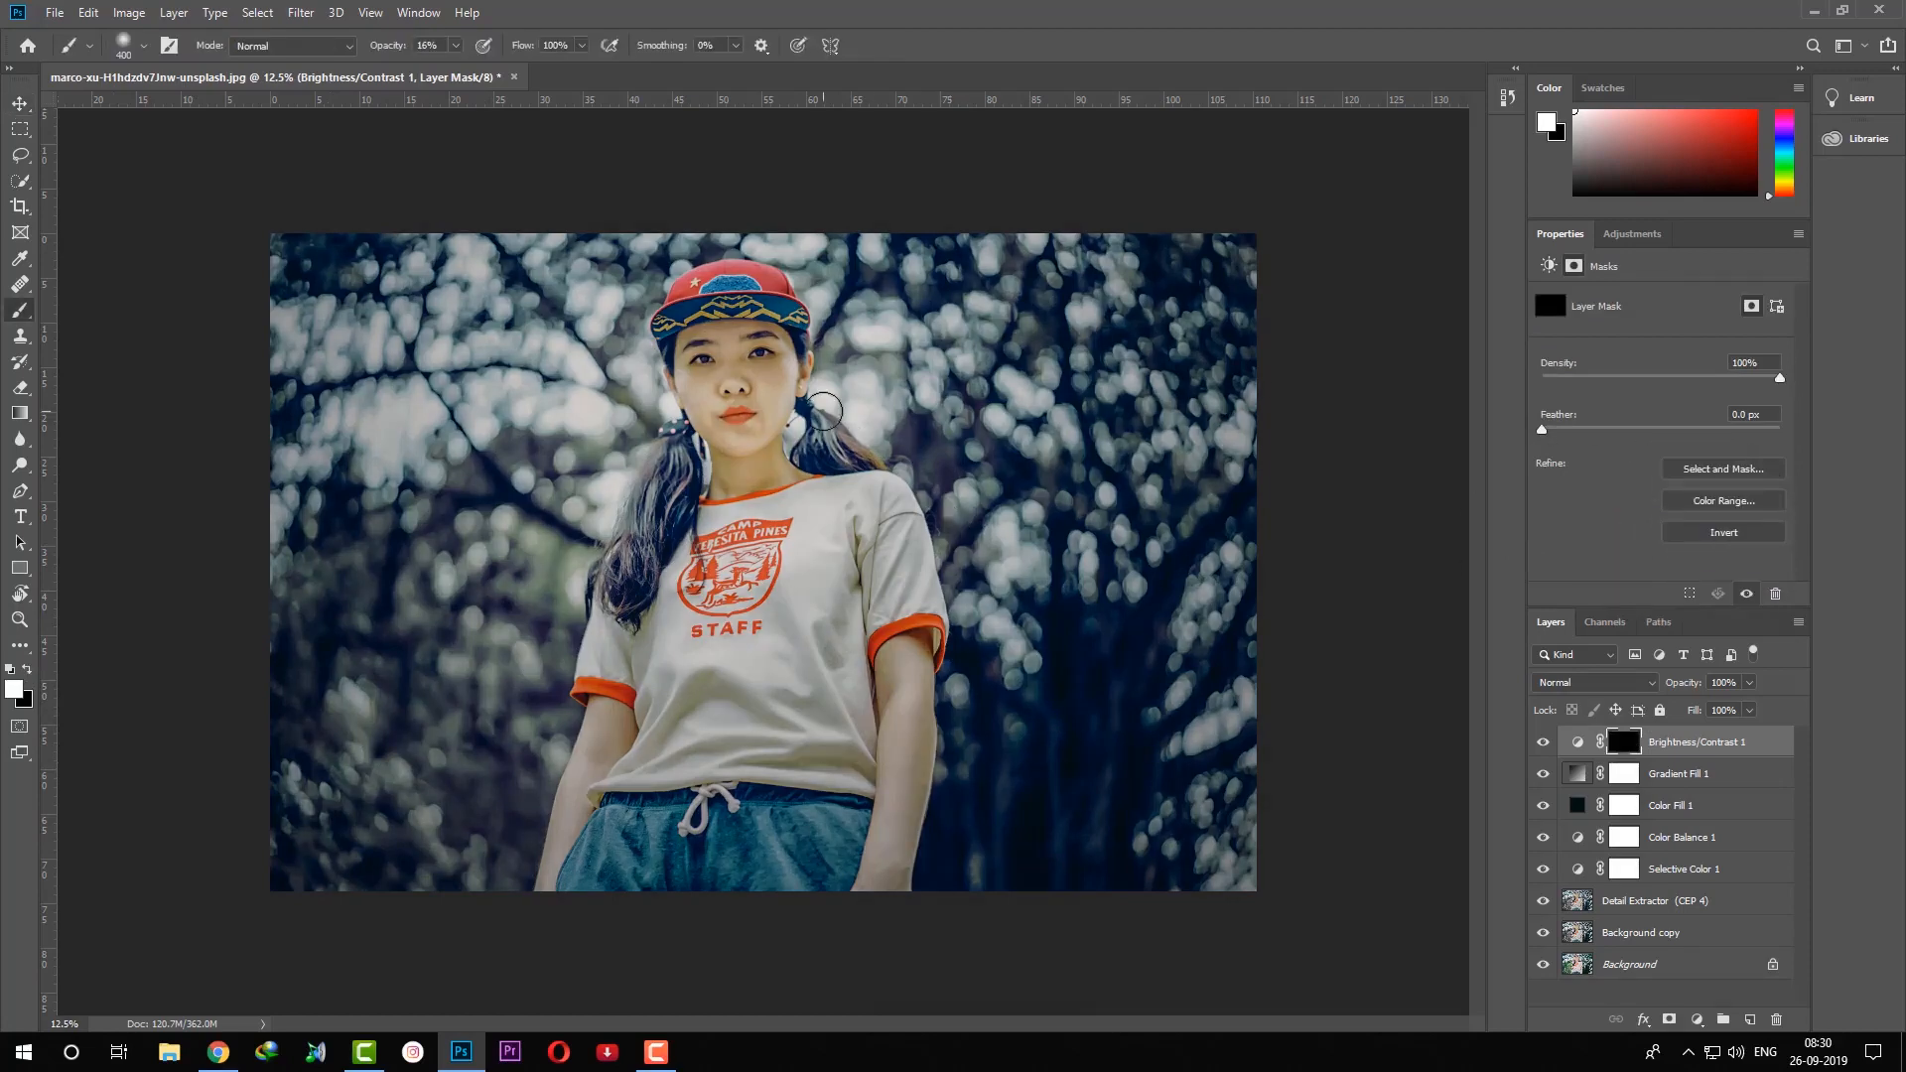
key(bracketright)
key(bracketright)
key(bracketright)
key(bracketright)
key(bracketright)
key(bracketright)
key(bracketright)
key(bracketright)
key(bracketright)
key(bracketright)
key(bracketright)
key(bracketright)
key(bracketright)
key(bracketright)
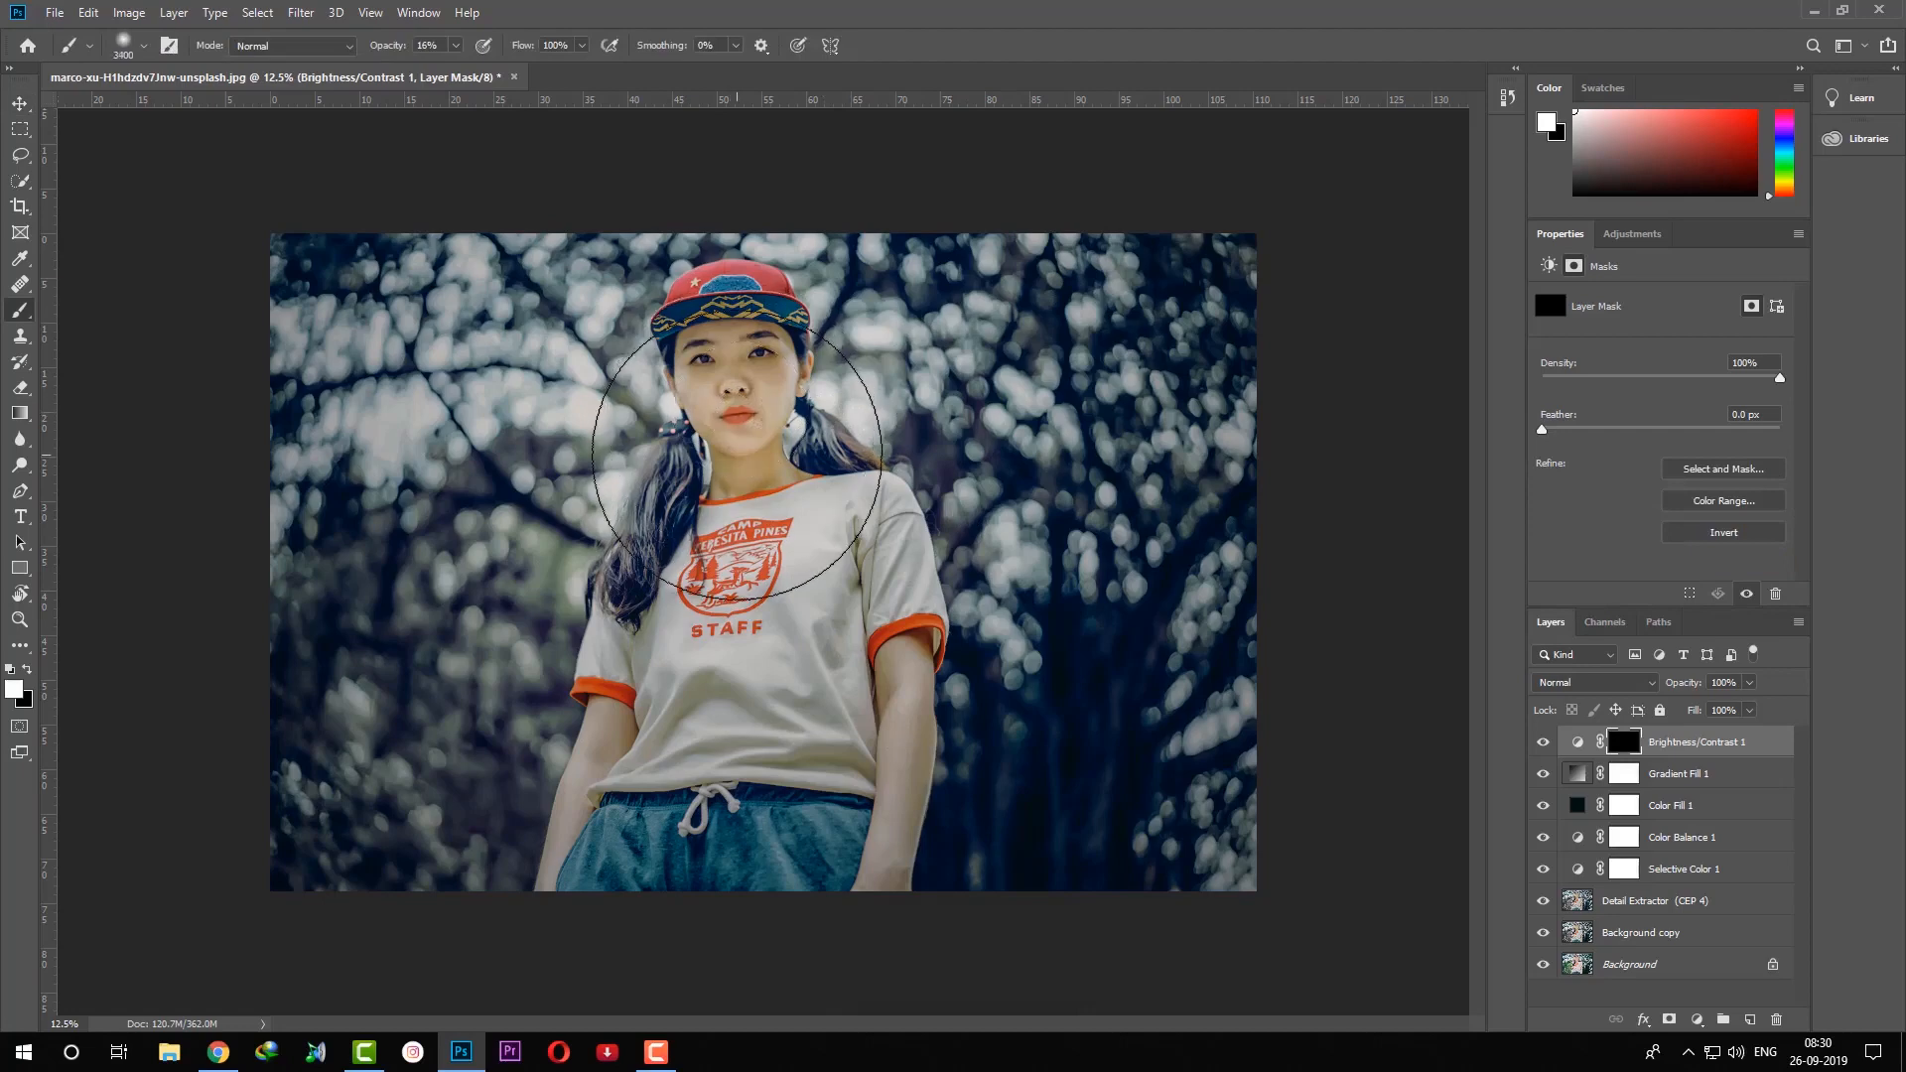
key(bracketright)
key(bracketright)
click(425, 46)
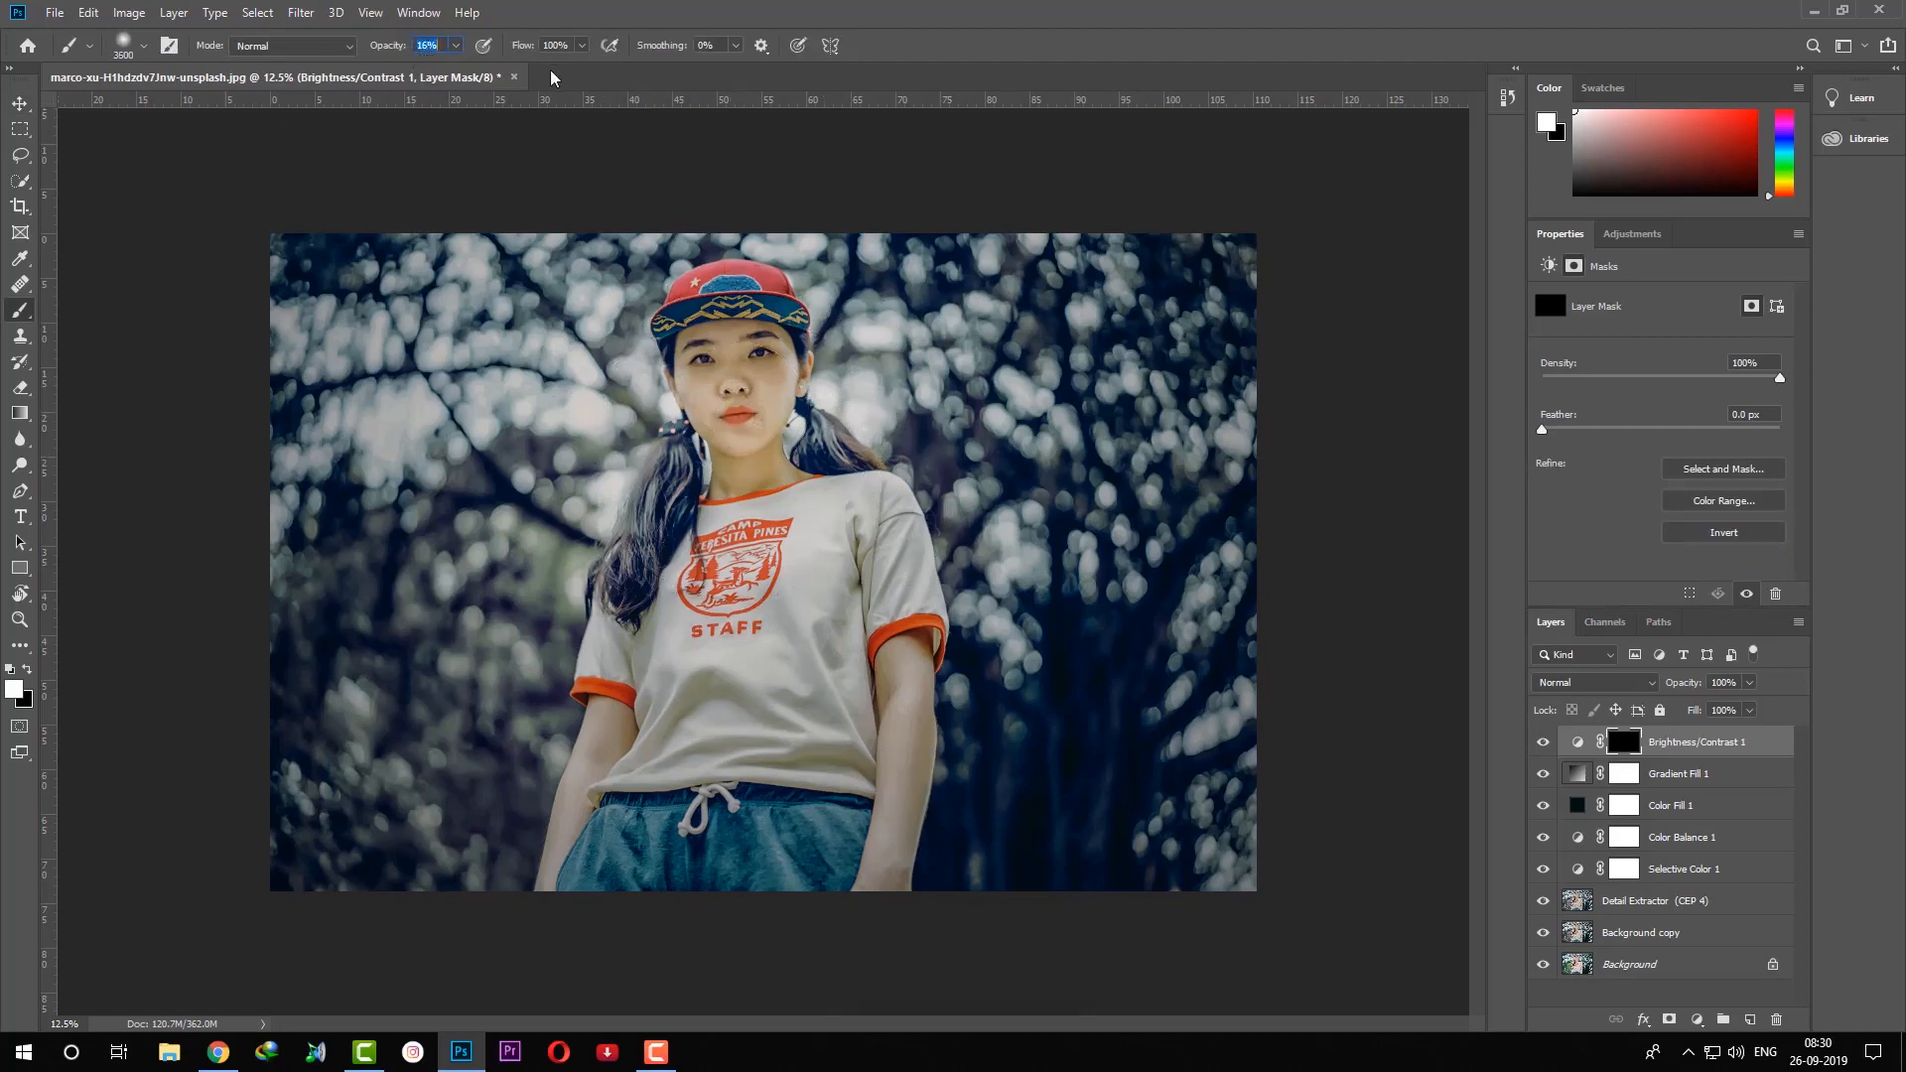
text(50)
key(Return)
Enlarge the brush to 5000 px and paint white on the Brightness/Contrast mask over the subject's head and upper body.
right_click(748, 513)
double_click(670, 456)
key(bracketright)
key(bracketright)
key(bracketright)
key(bracketright)
key(bracketright)
key(bracketright)
key(bracketright)
key(bracketright)
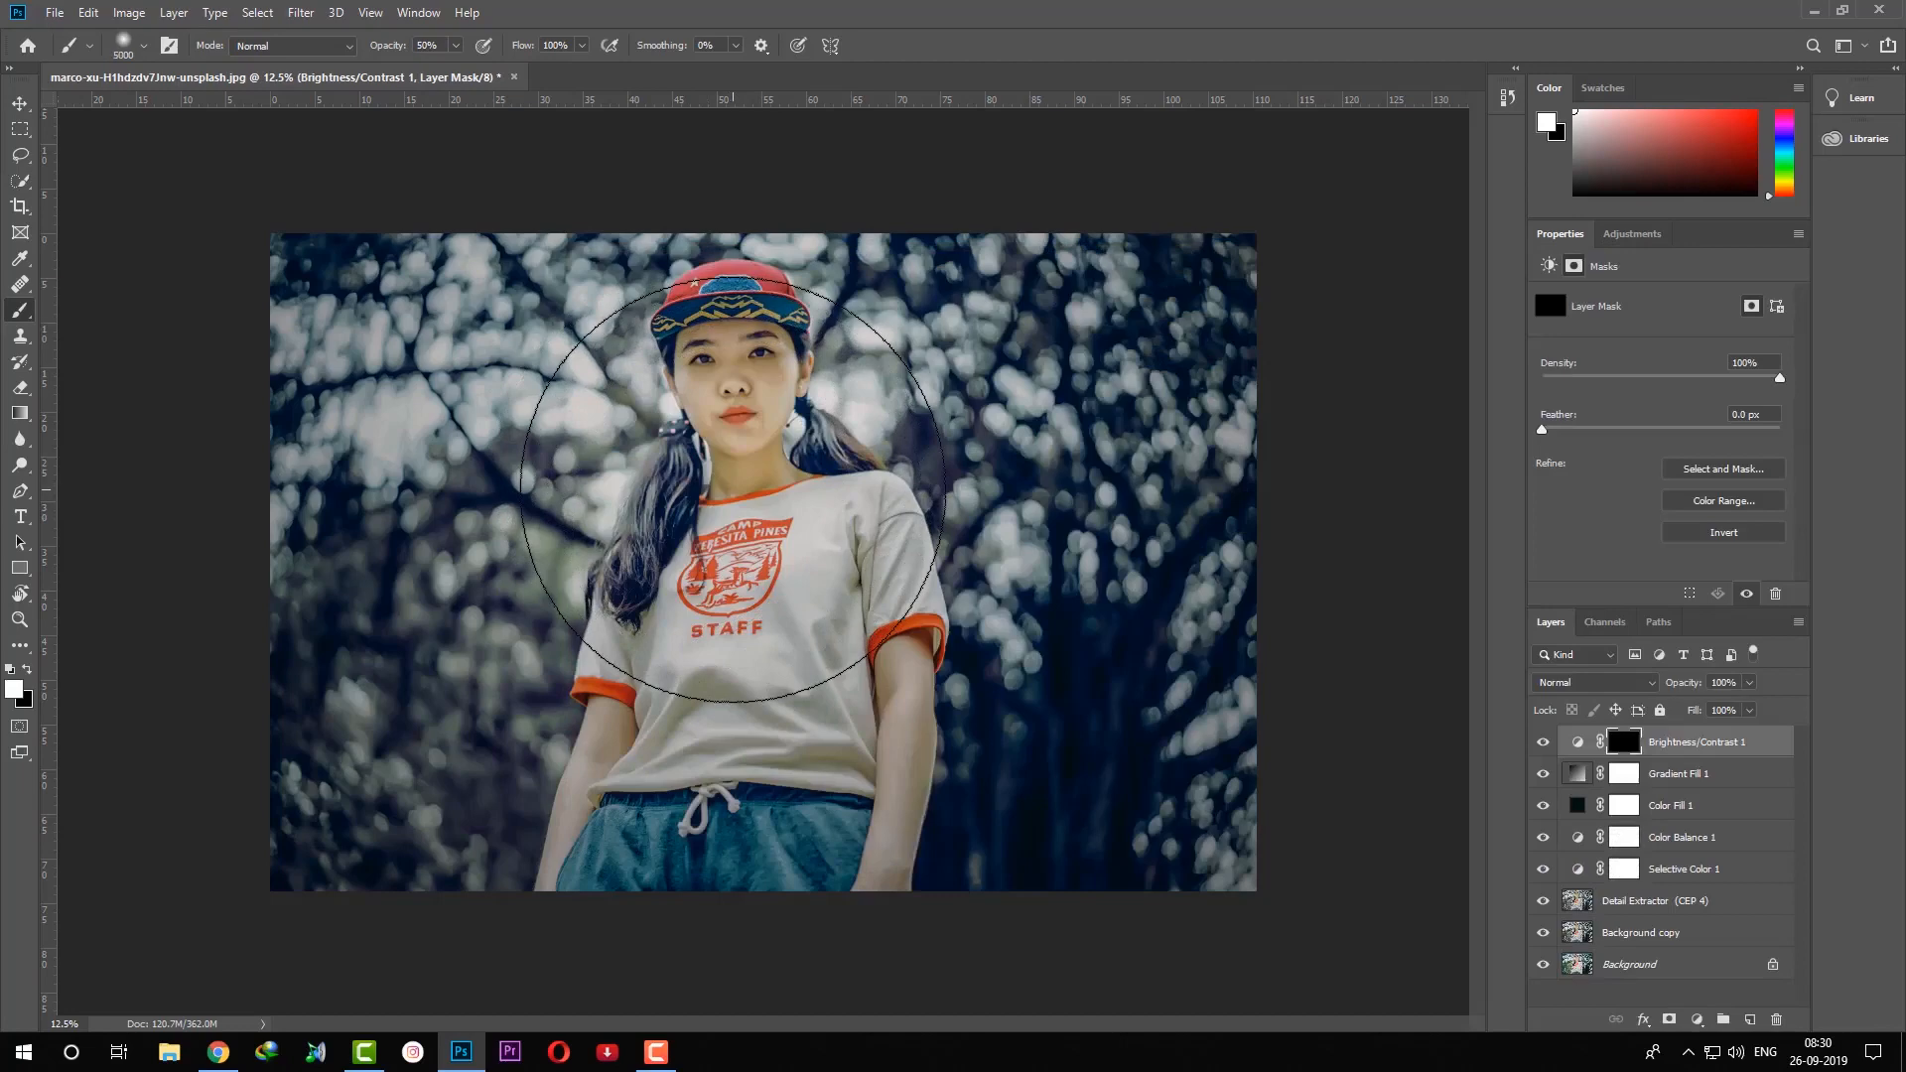
click(736, 516)
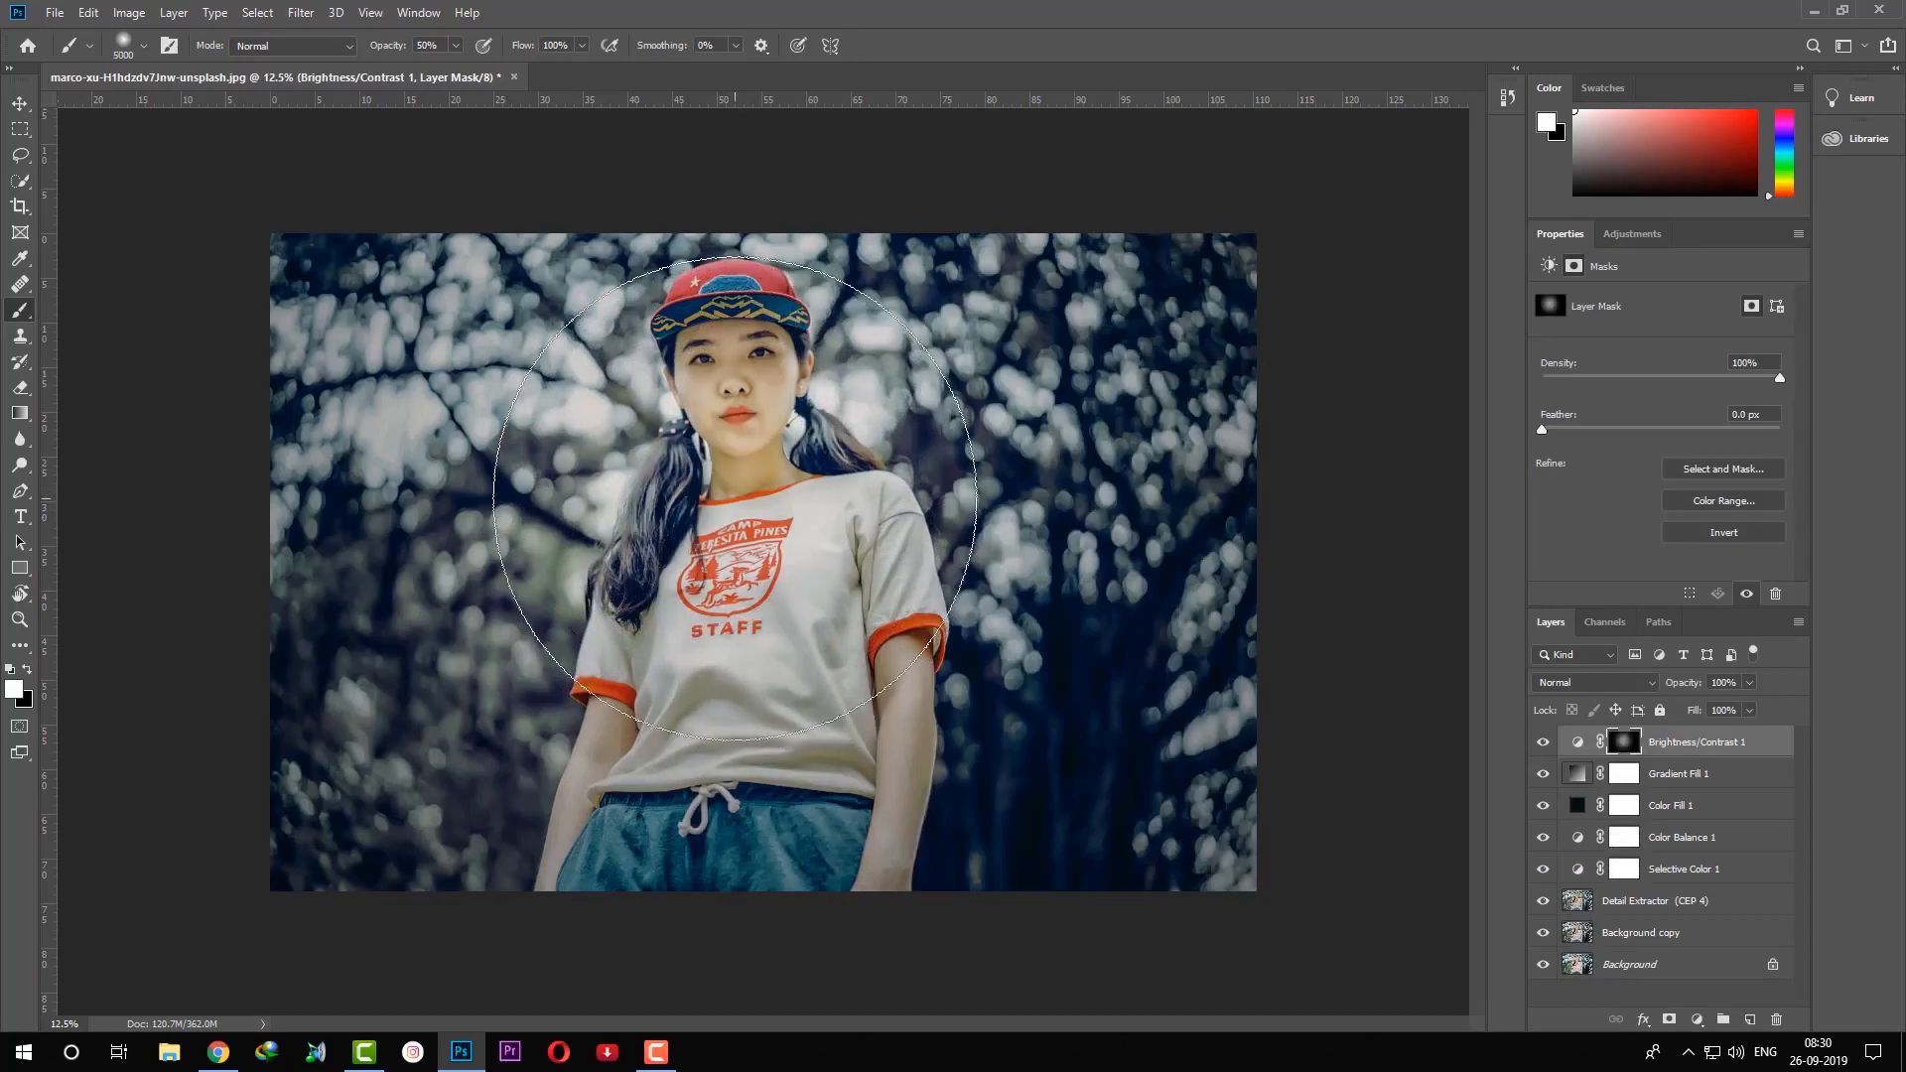
Reduce the brush to 4300 px and paint more white over the subject on the Brightness/Contrast mask.
key(bracketleft)
key(bracketleft)
key(bracketleft)
key(bracketleft)
key(bracketleft)
key(bracketleft)
key(bracketleft)
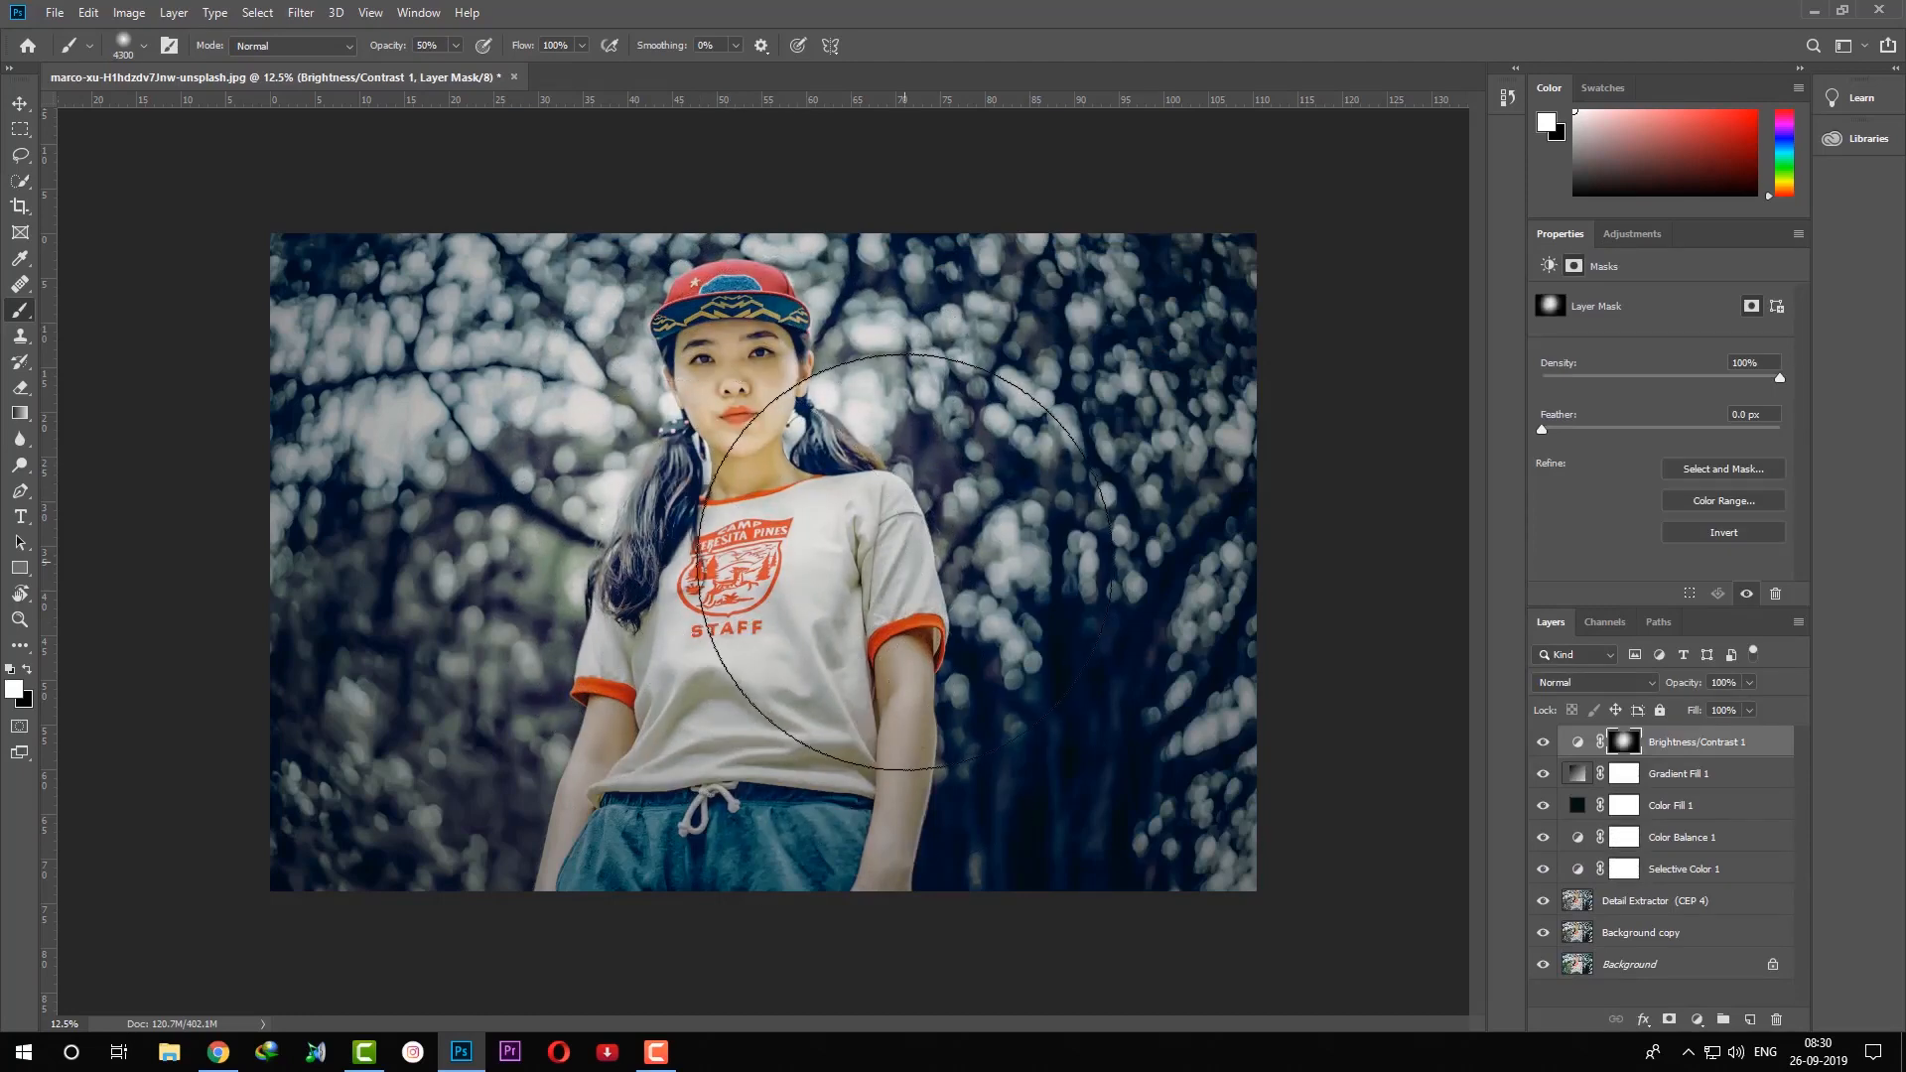
Extend the white painting on the mask down over the subject's lower torso, checking the effect on the whole picture.
key(ctrl+minus)
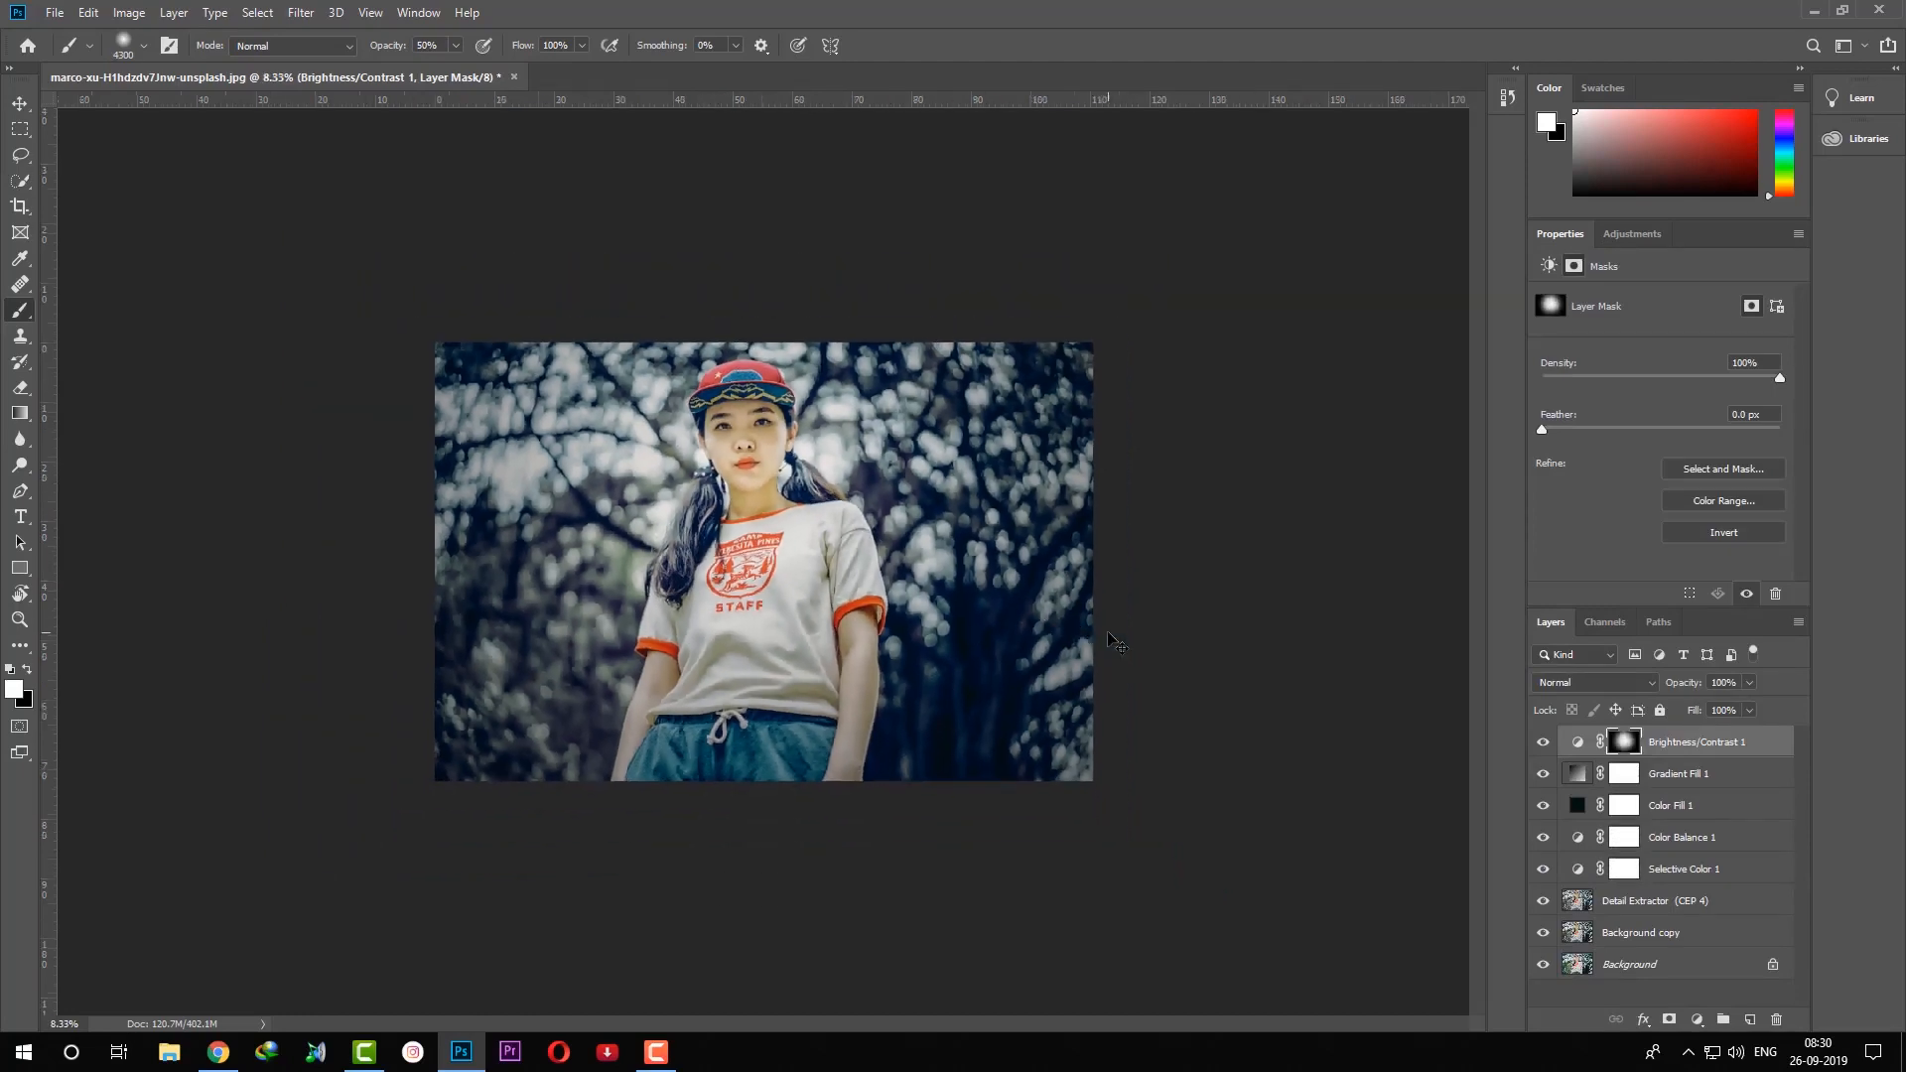
key(ctrl+plus)
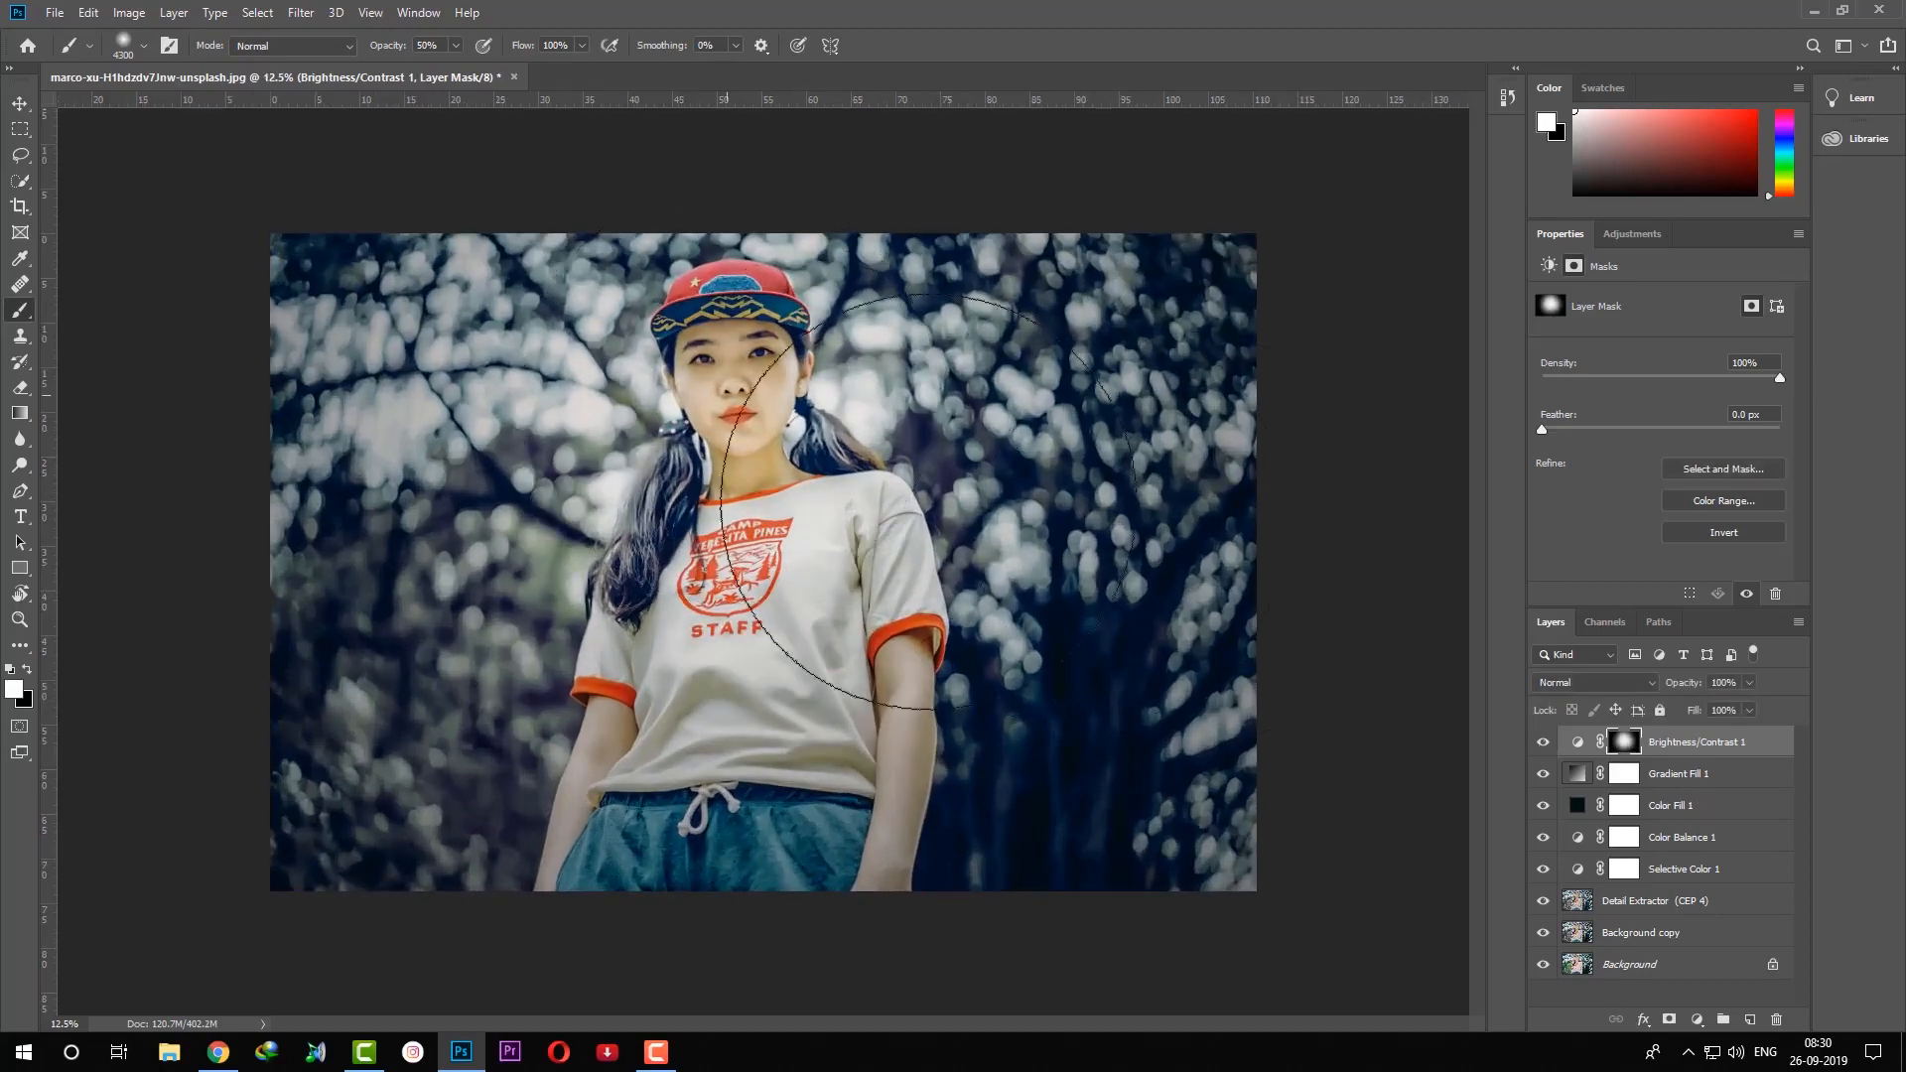
key(ctrl+minus)
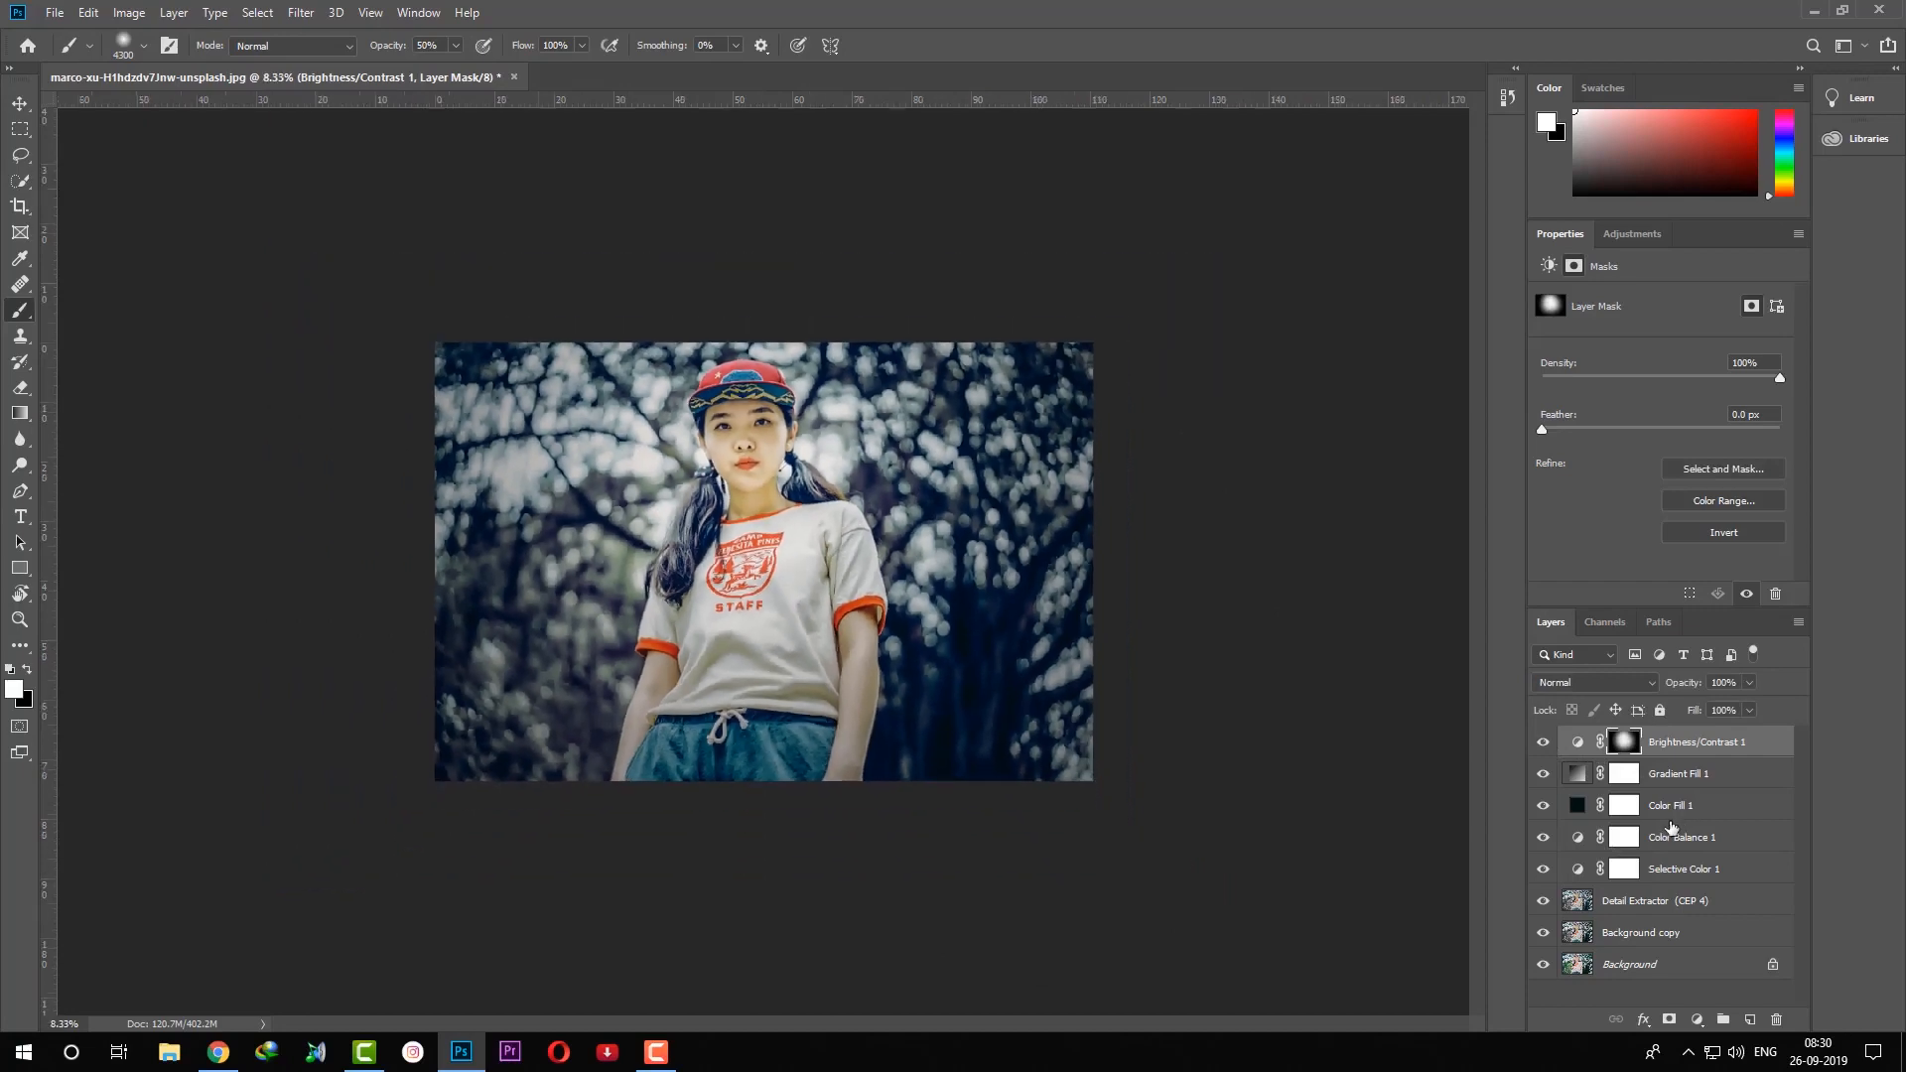
key(ctrl+plus)
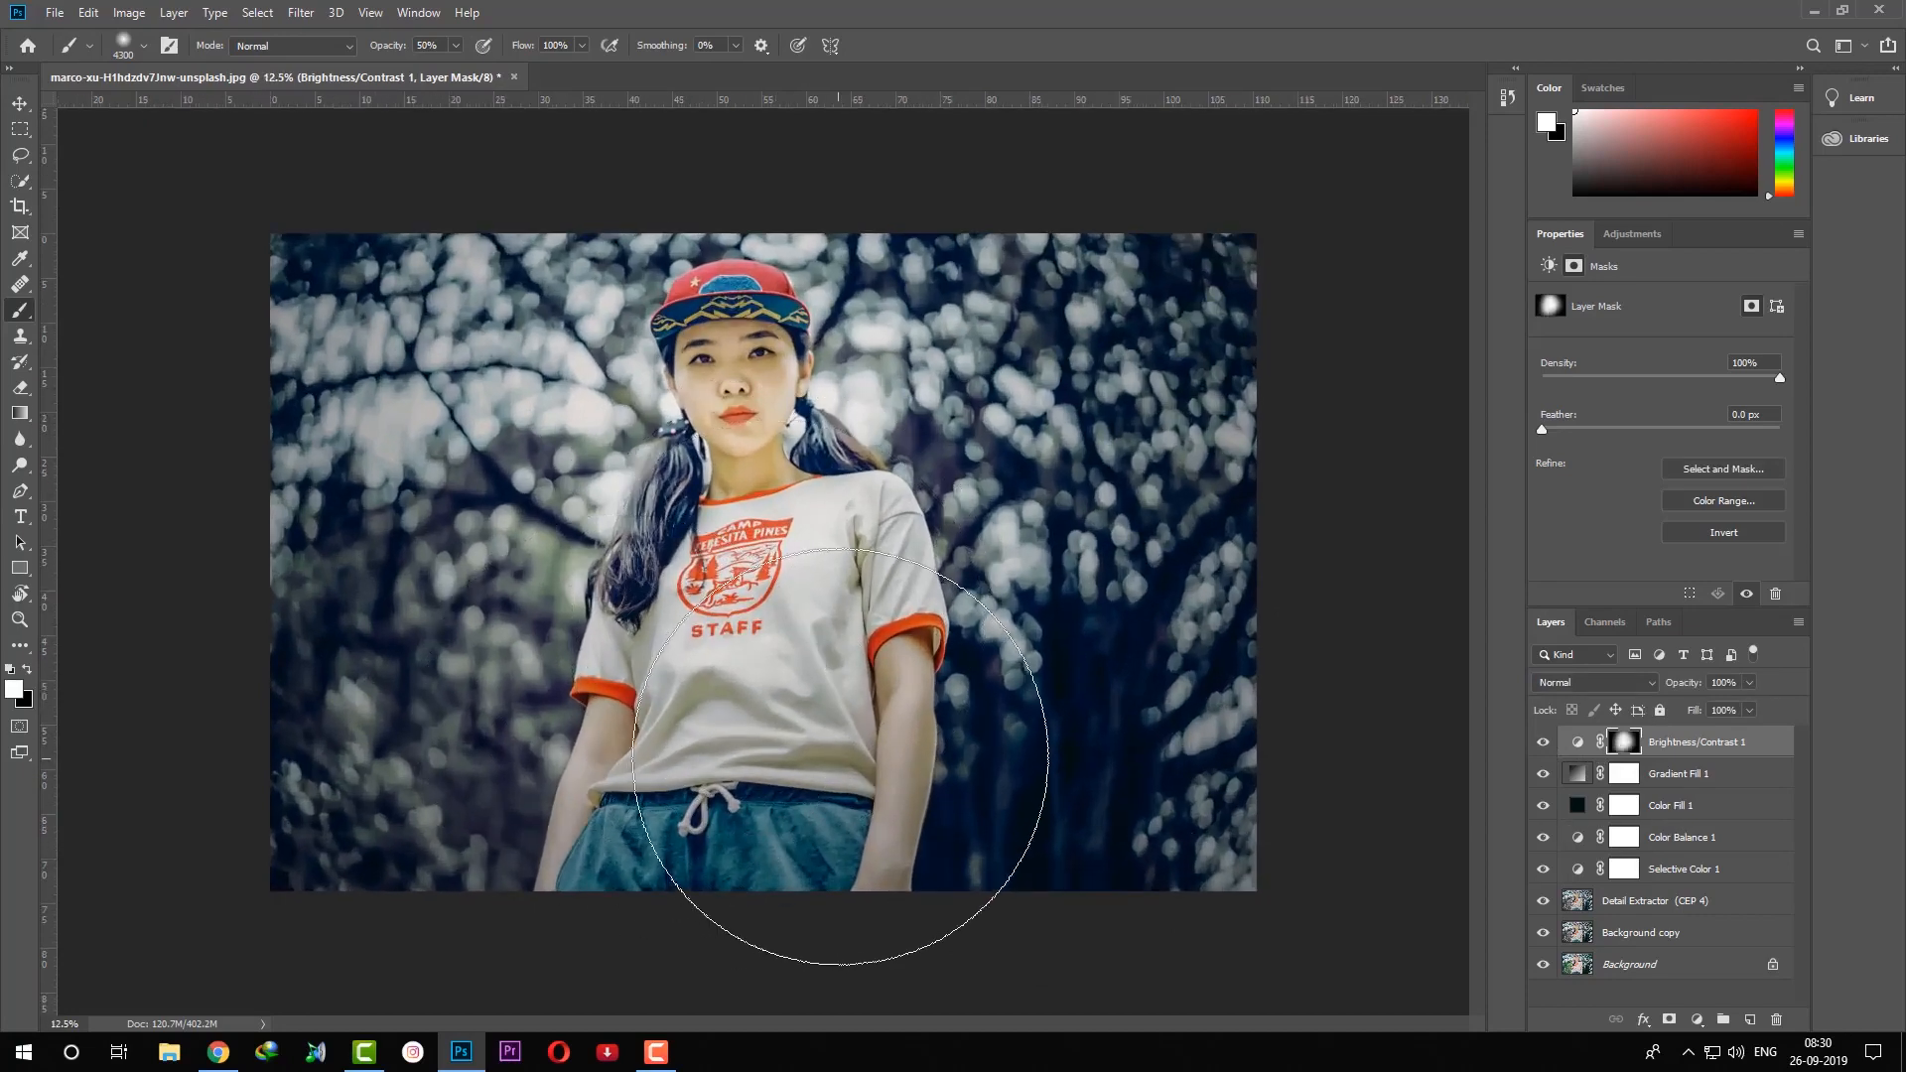
key(ctrl+minus)
key(ctrl+minus)
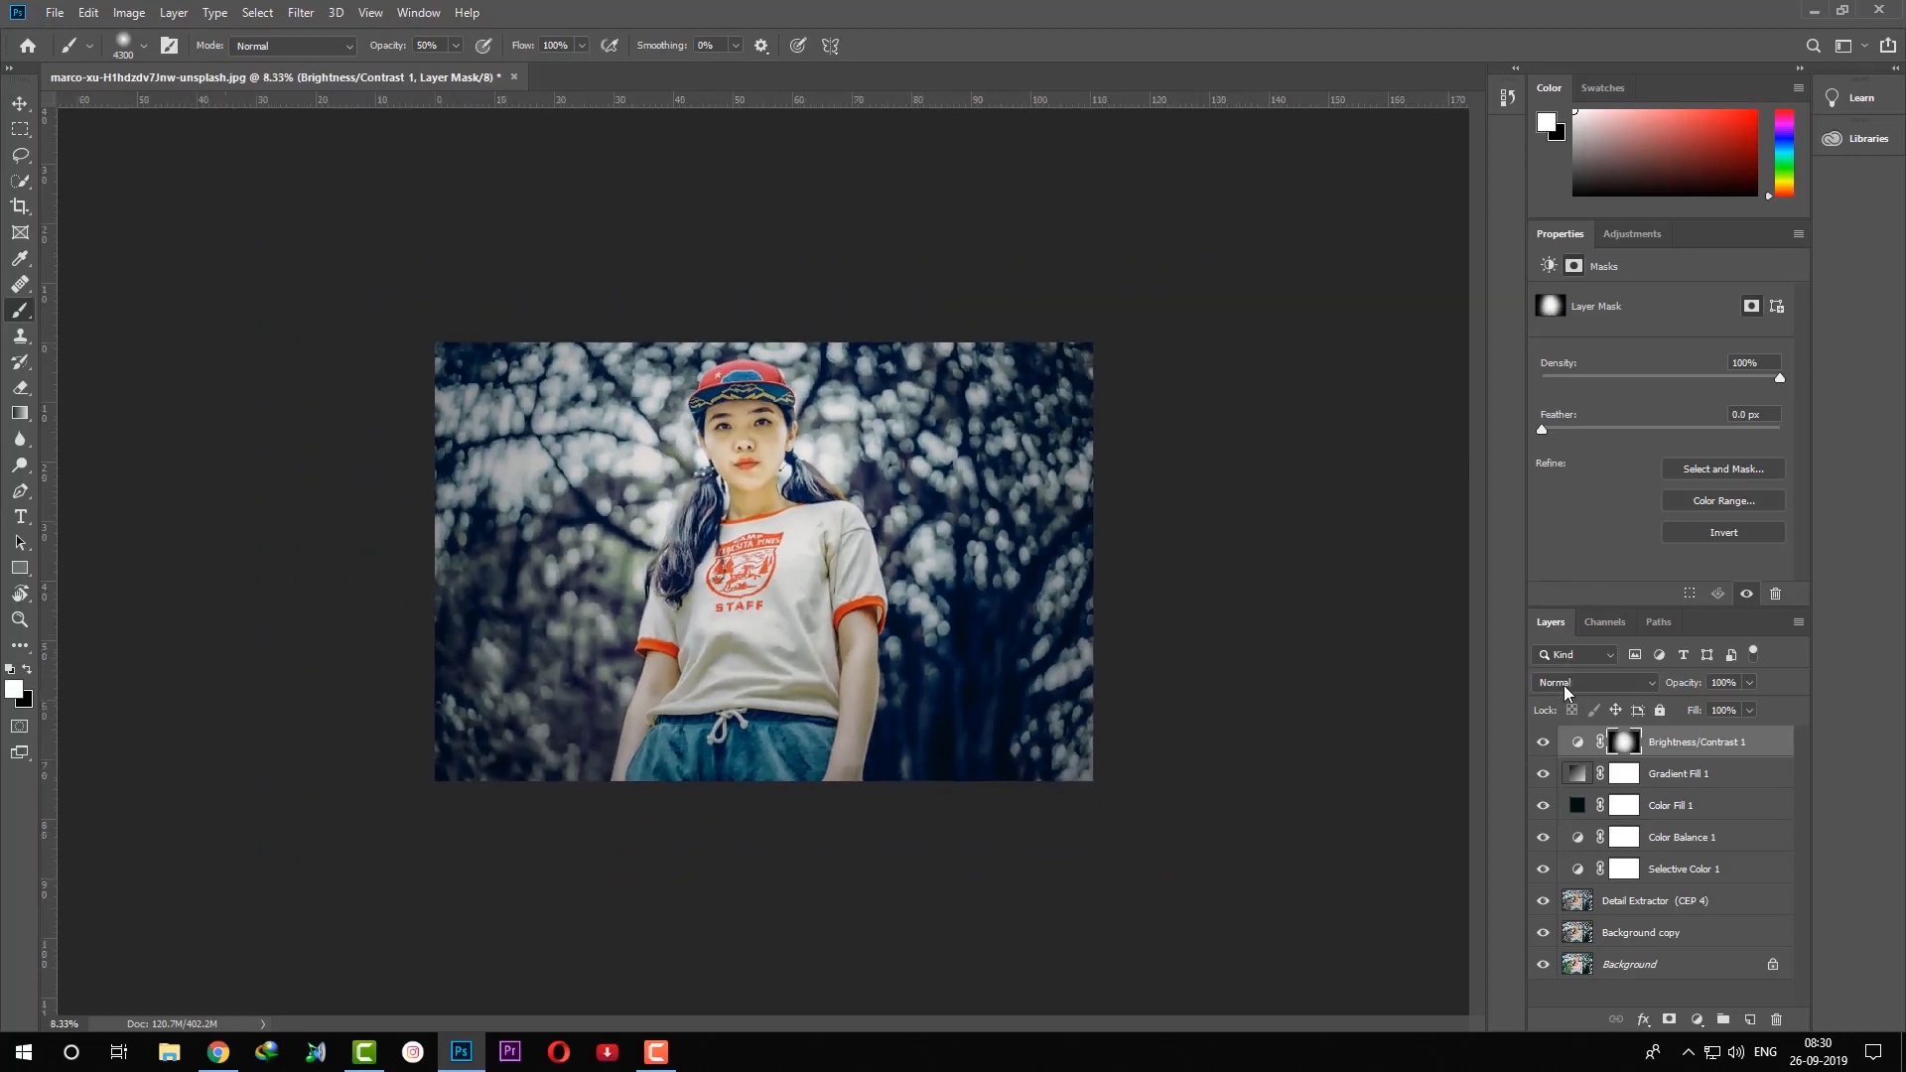
key(ctrl+minus)
key(ctrl+plus)
Stamp the visible layers into two new merged layers on top and set the upper one's blend mode to Linear Light.
click(1755, 745)
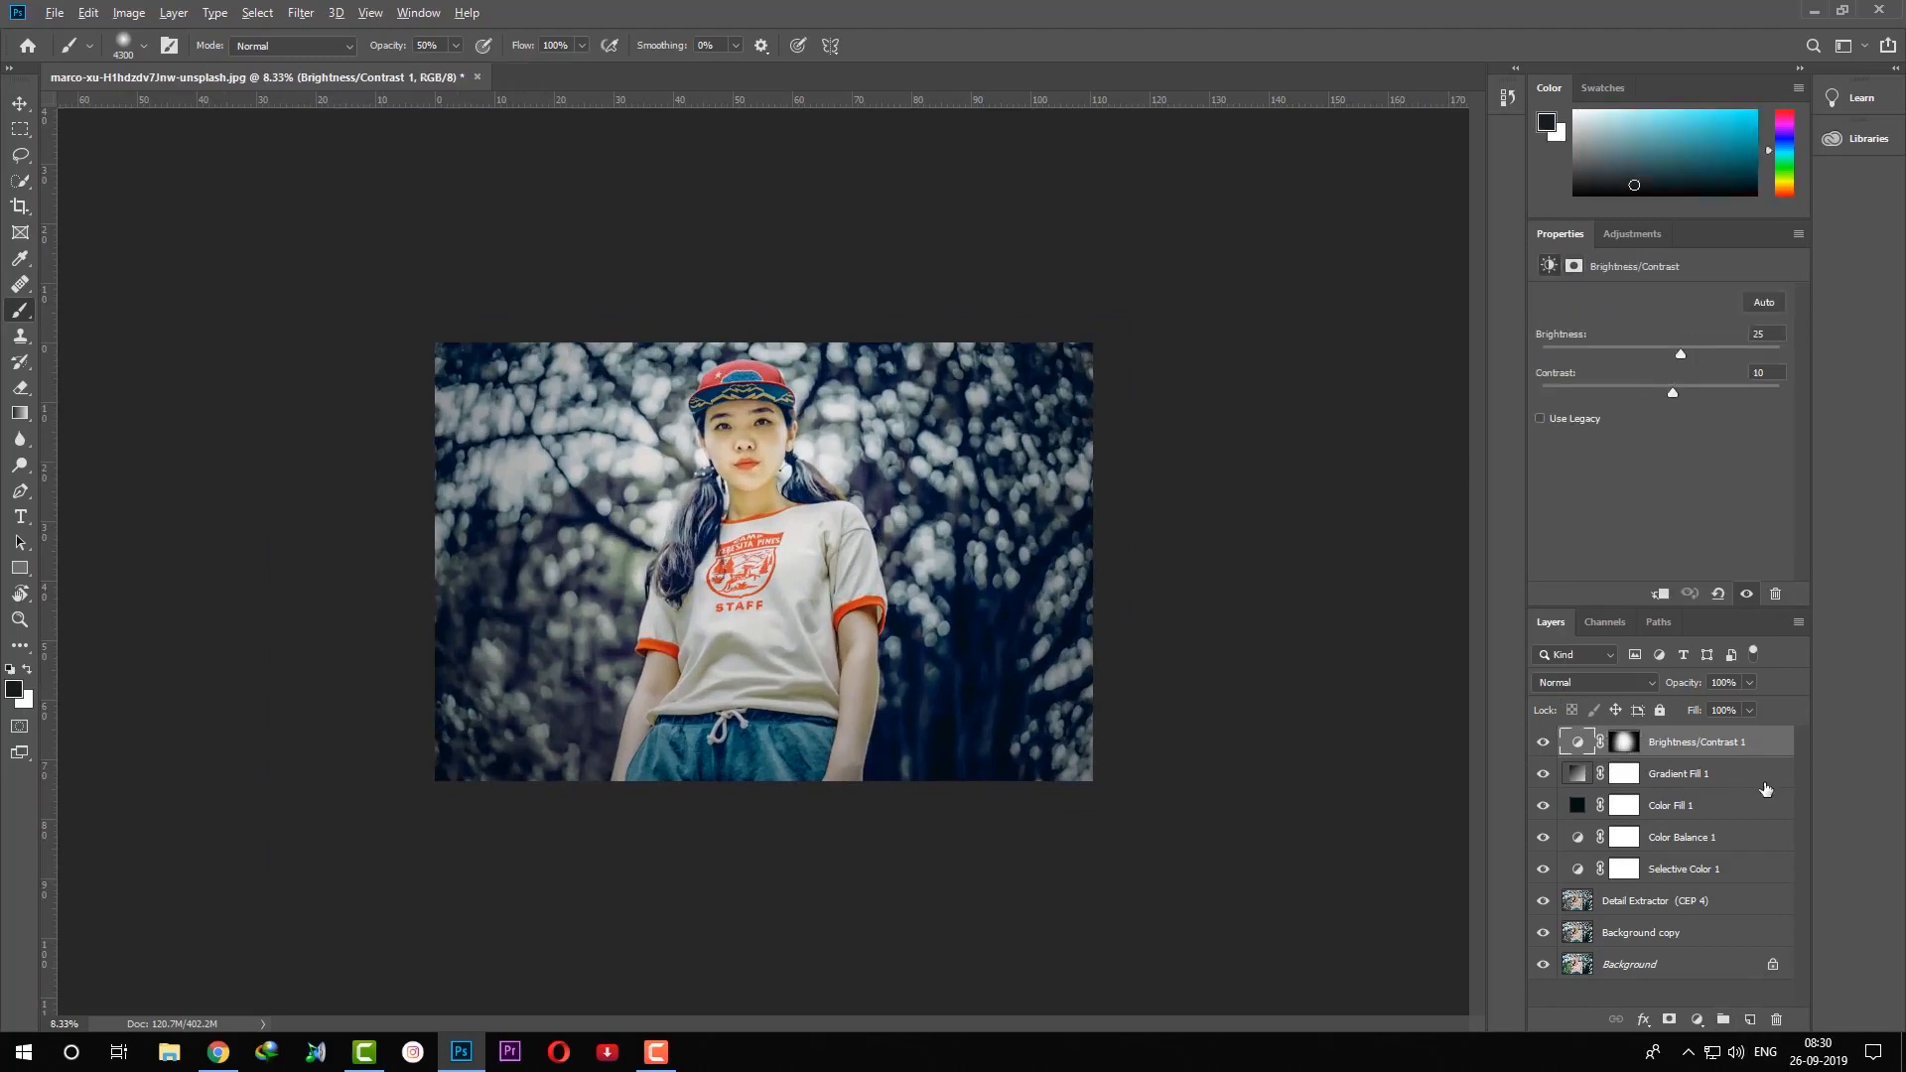
key(ctrl+alt+shift+e)
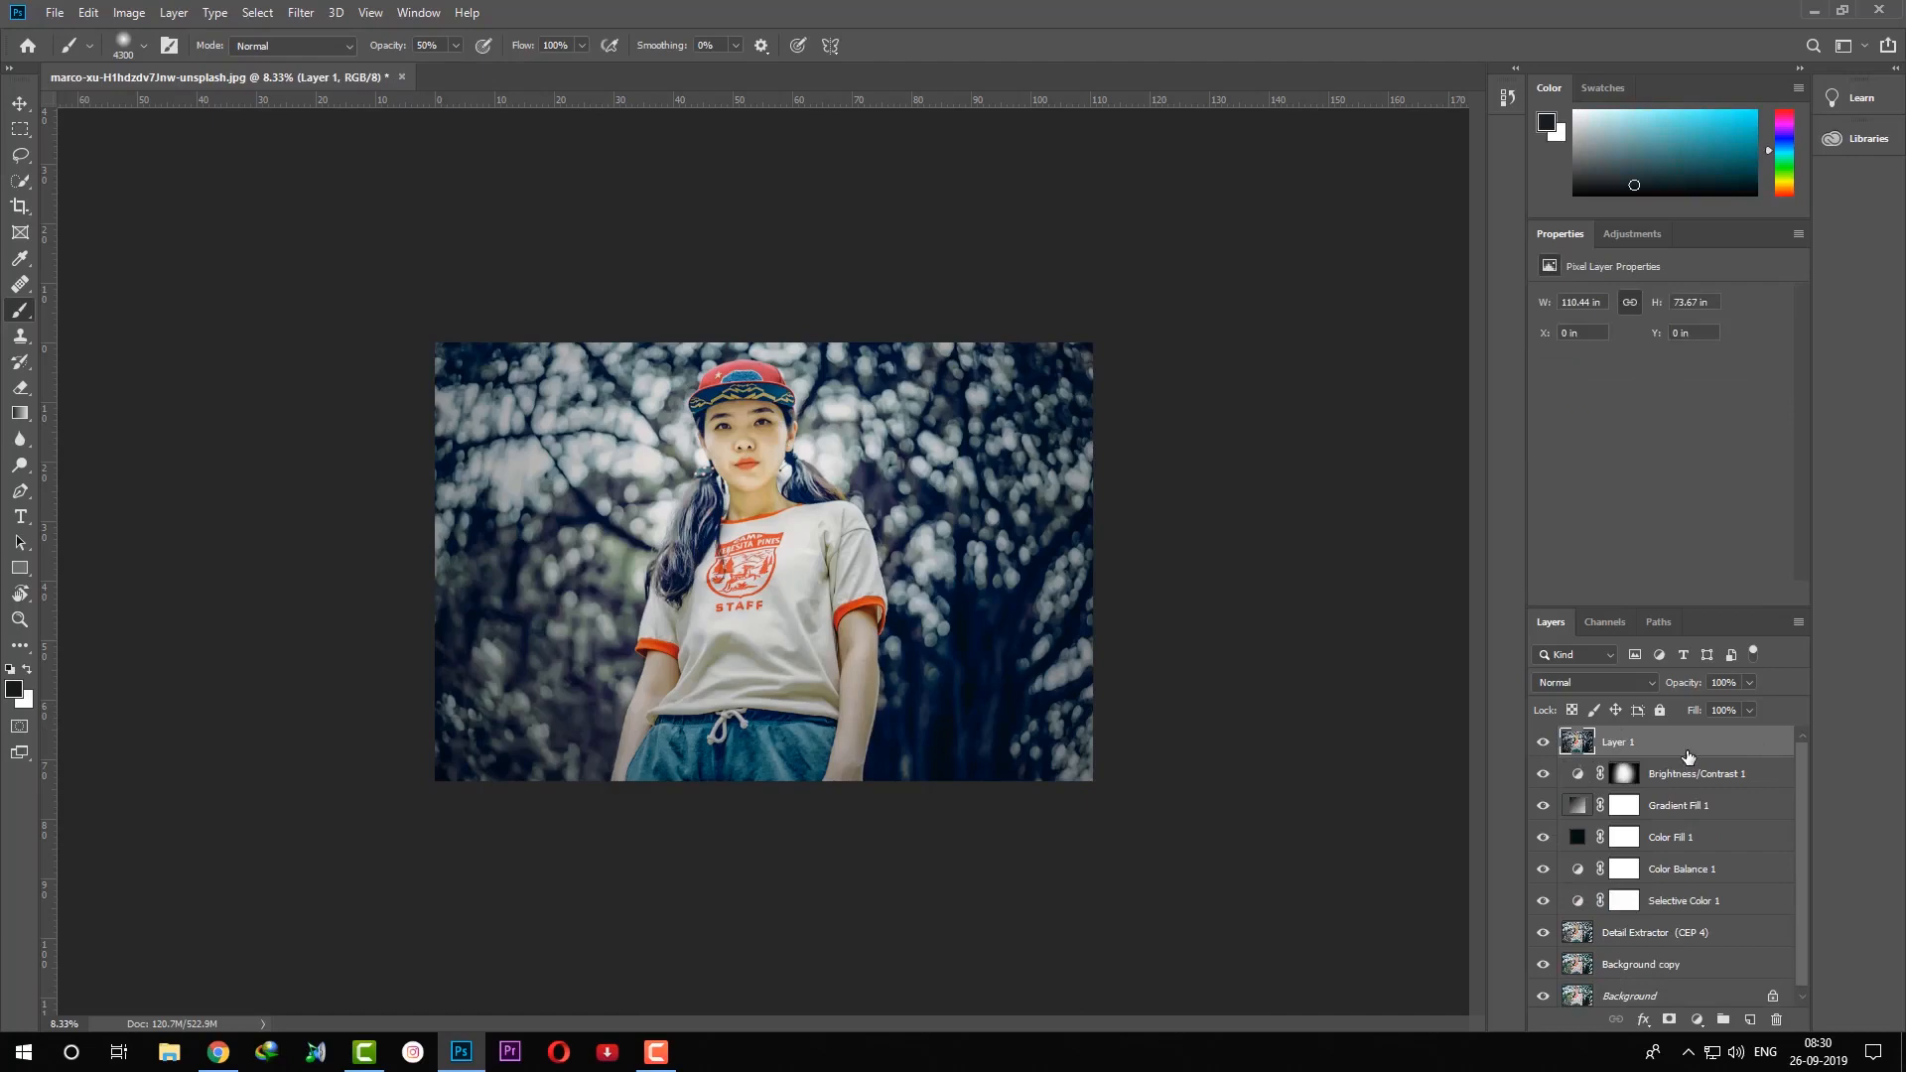
key(ctrl+alt+shift+e)
click(1600, 687)
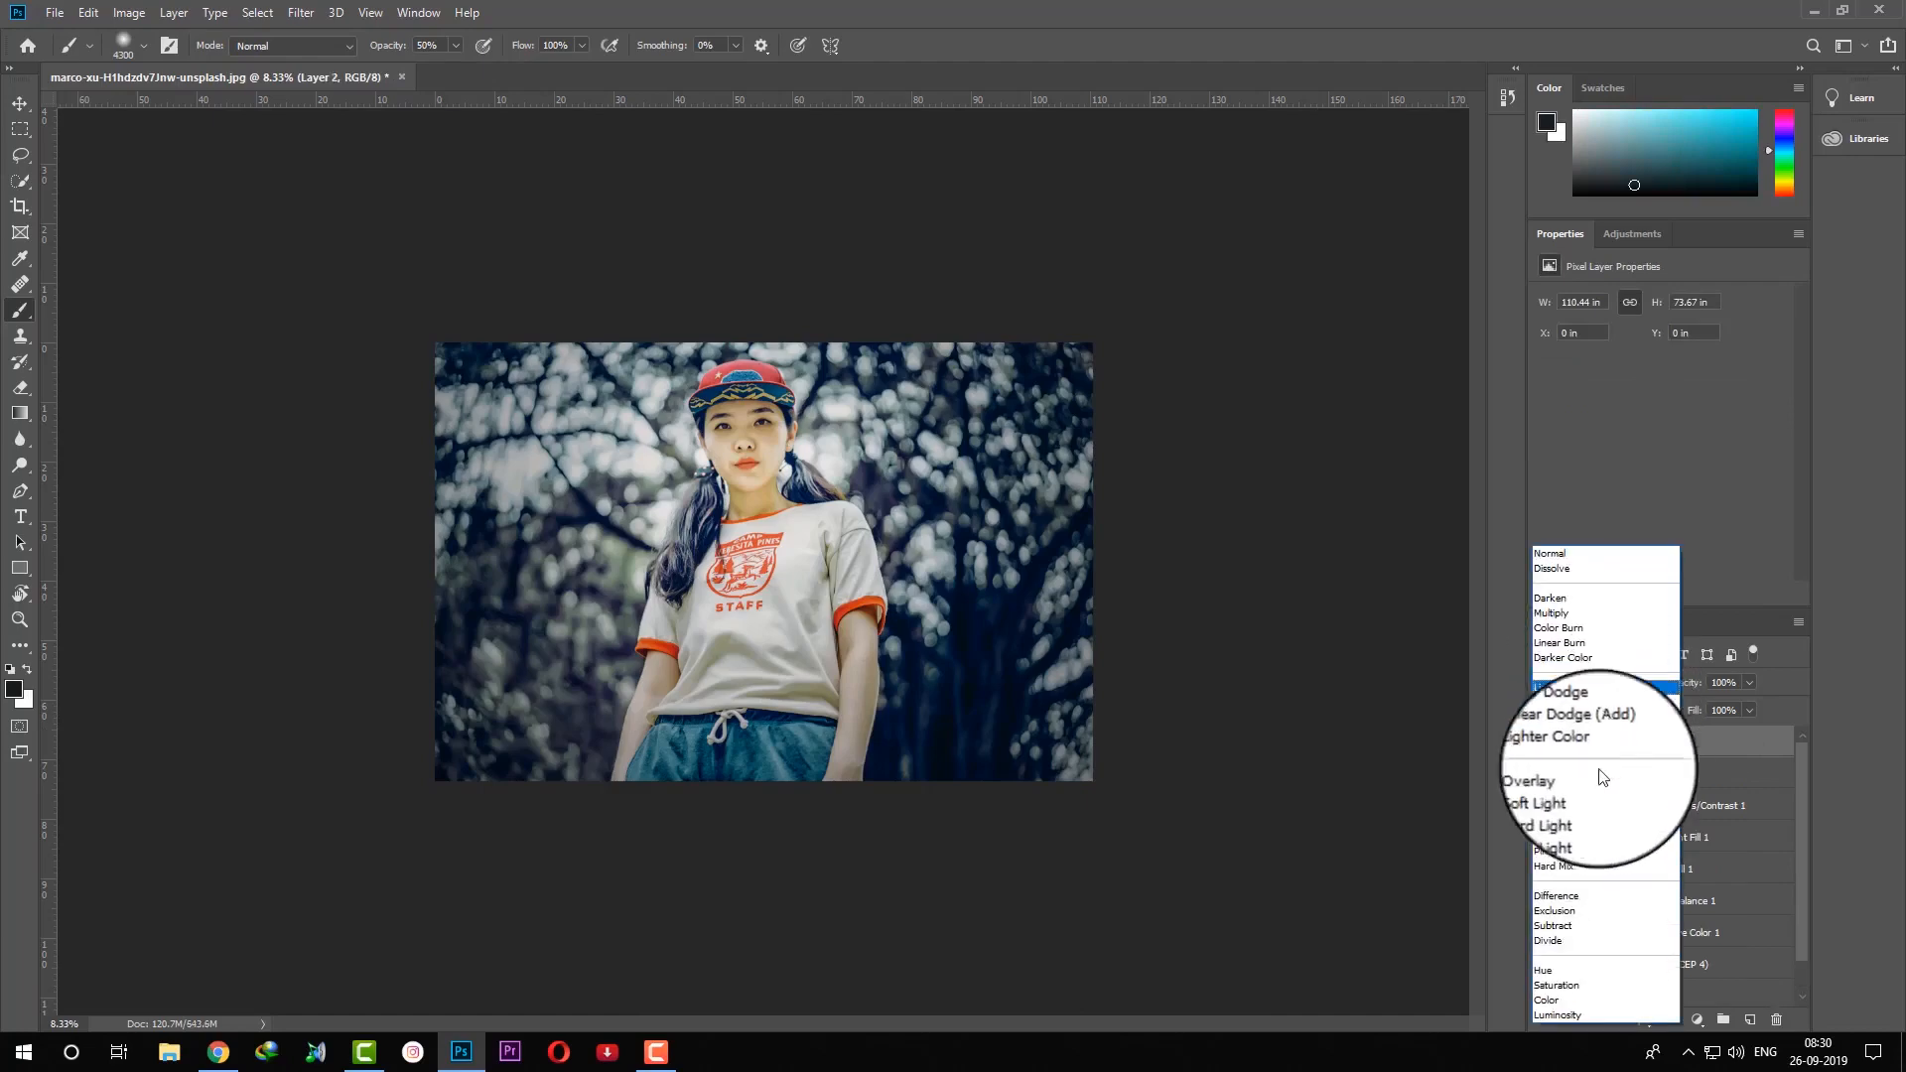
click(1564, 833)
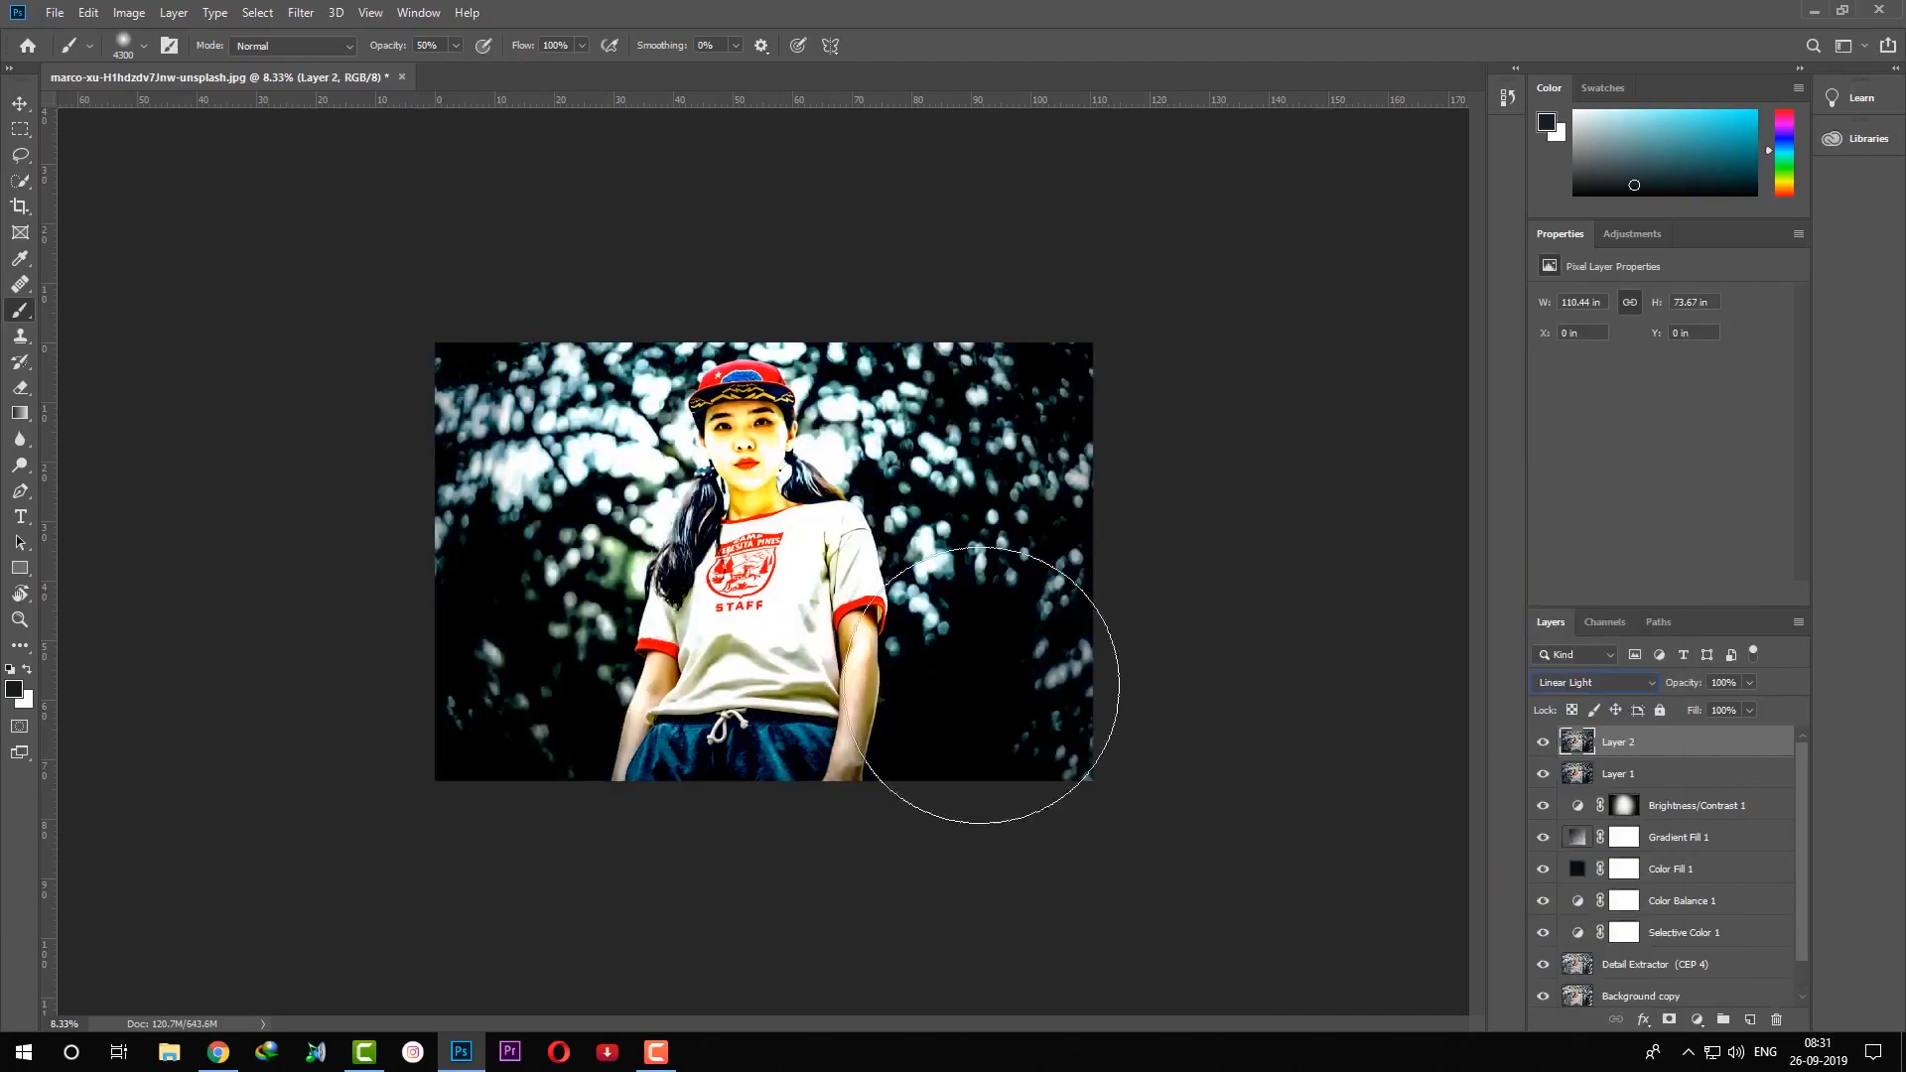
Apply a High Pass filter with a radius of 0.7 pixels to the upper merged layer.
click(300, 14)
mouse_move(417, 406)
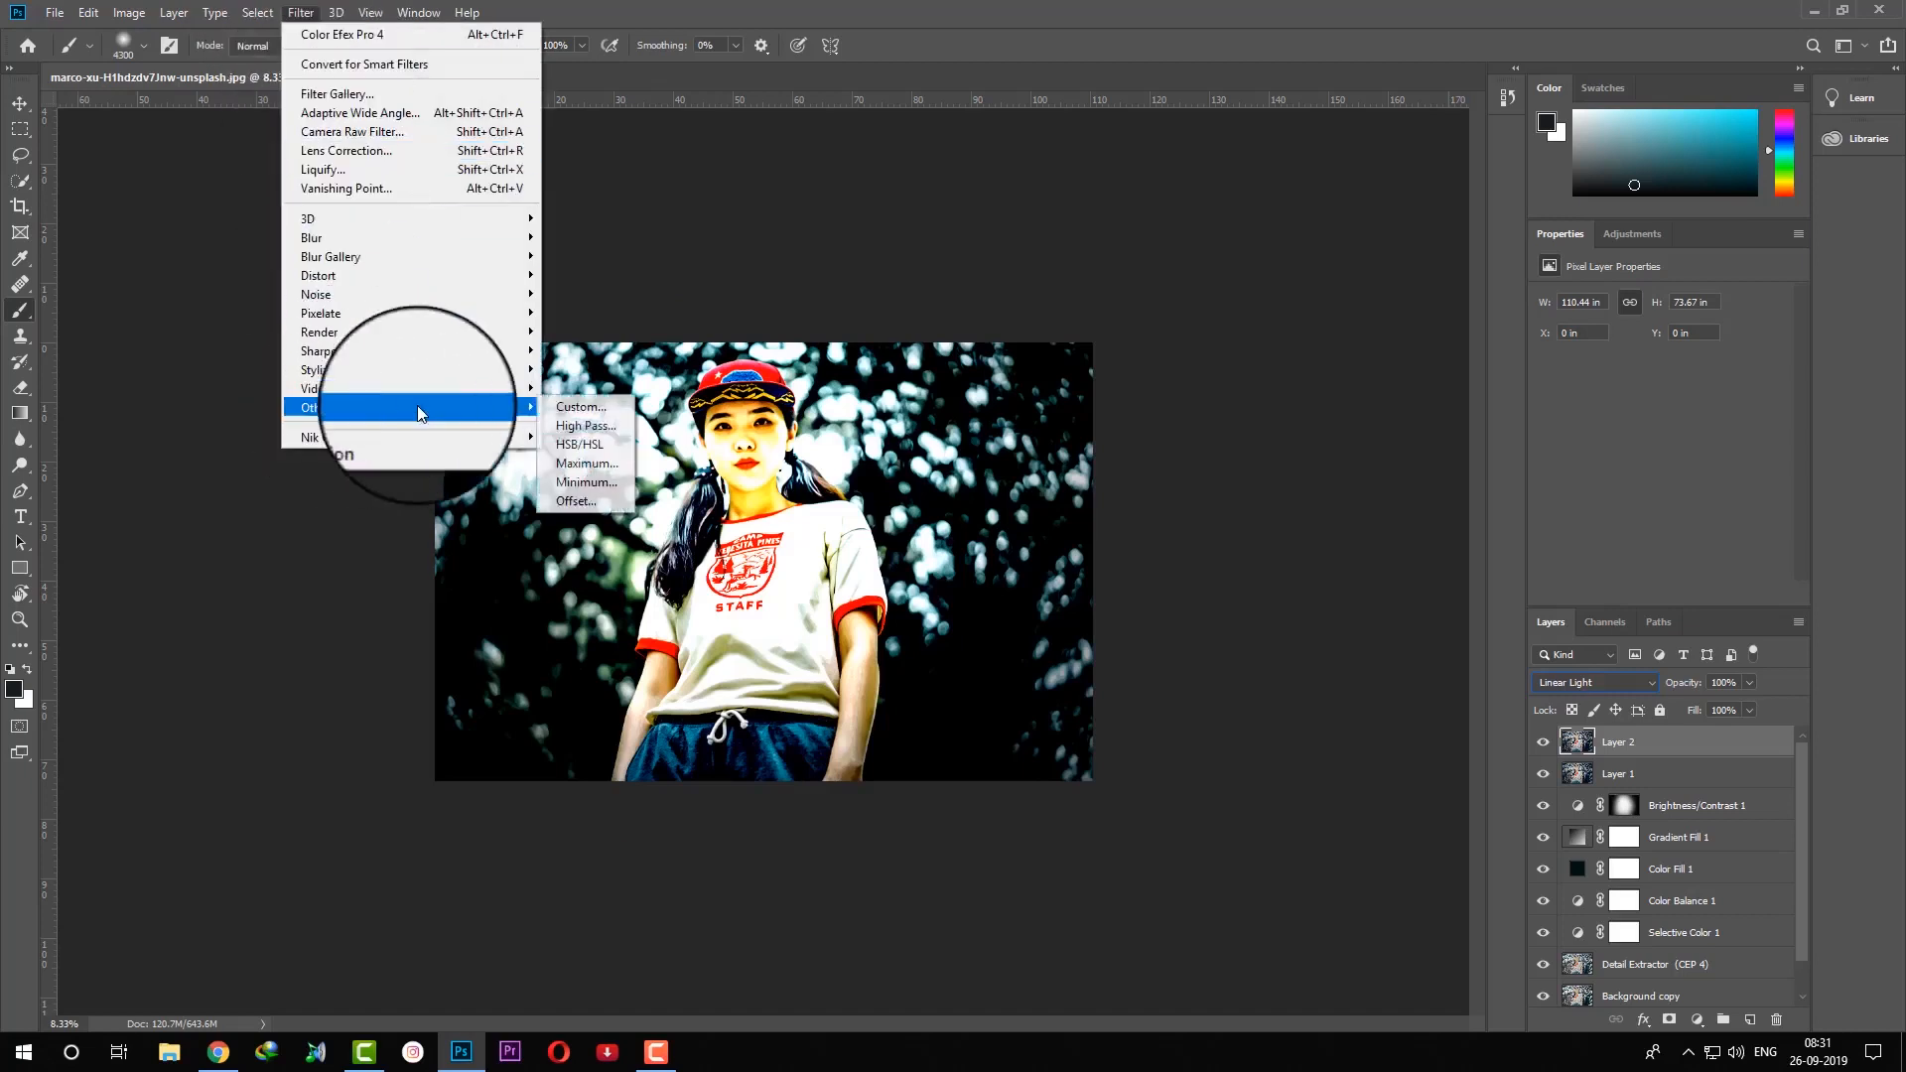
click(573, 426)
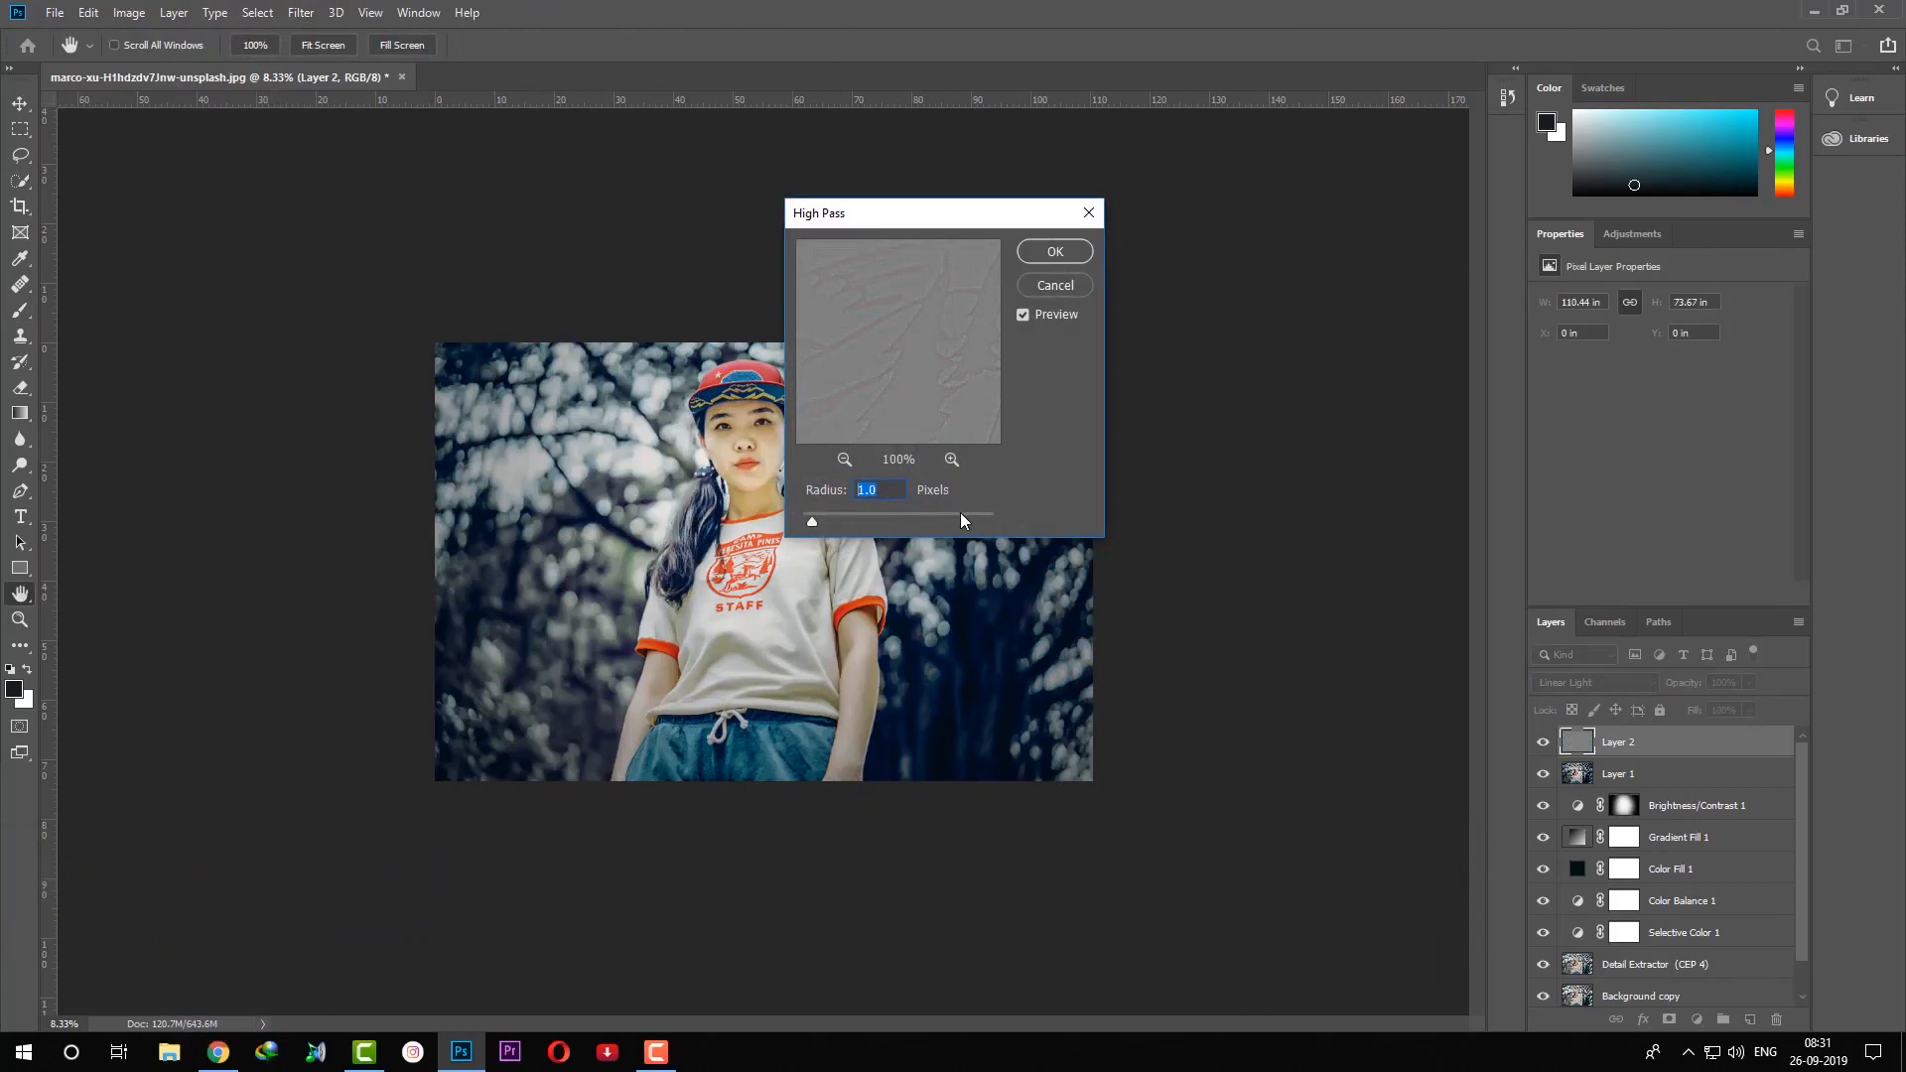
text(0.7)
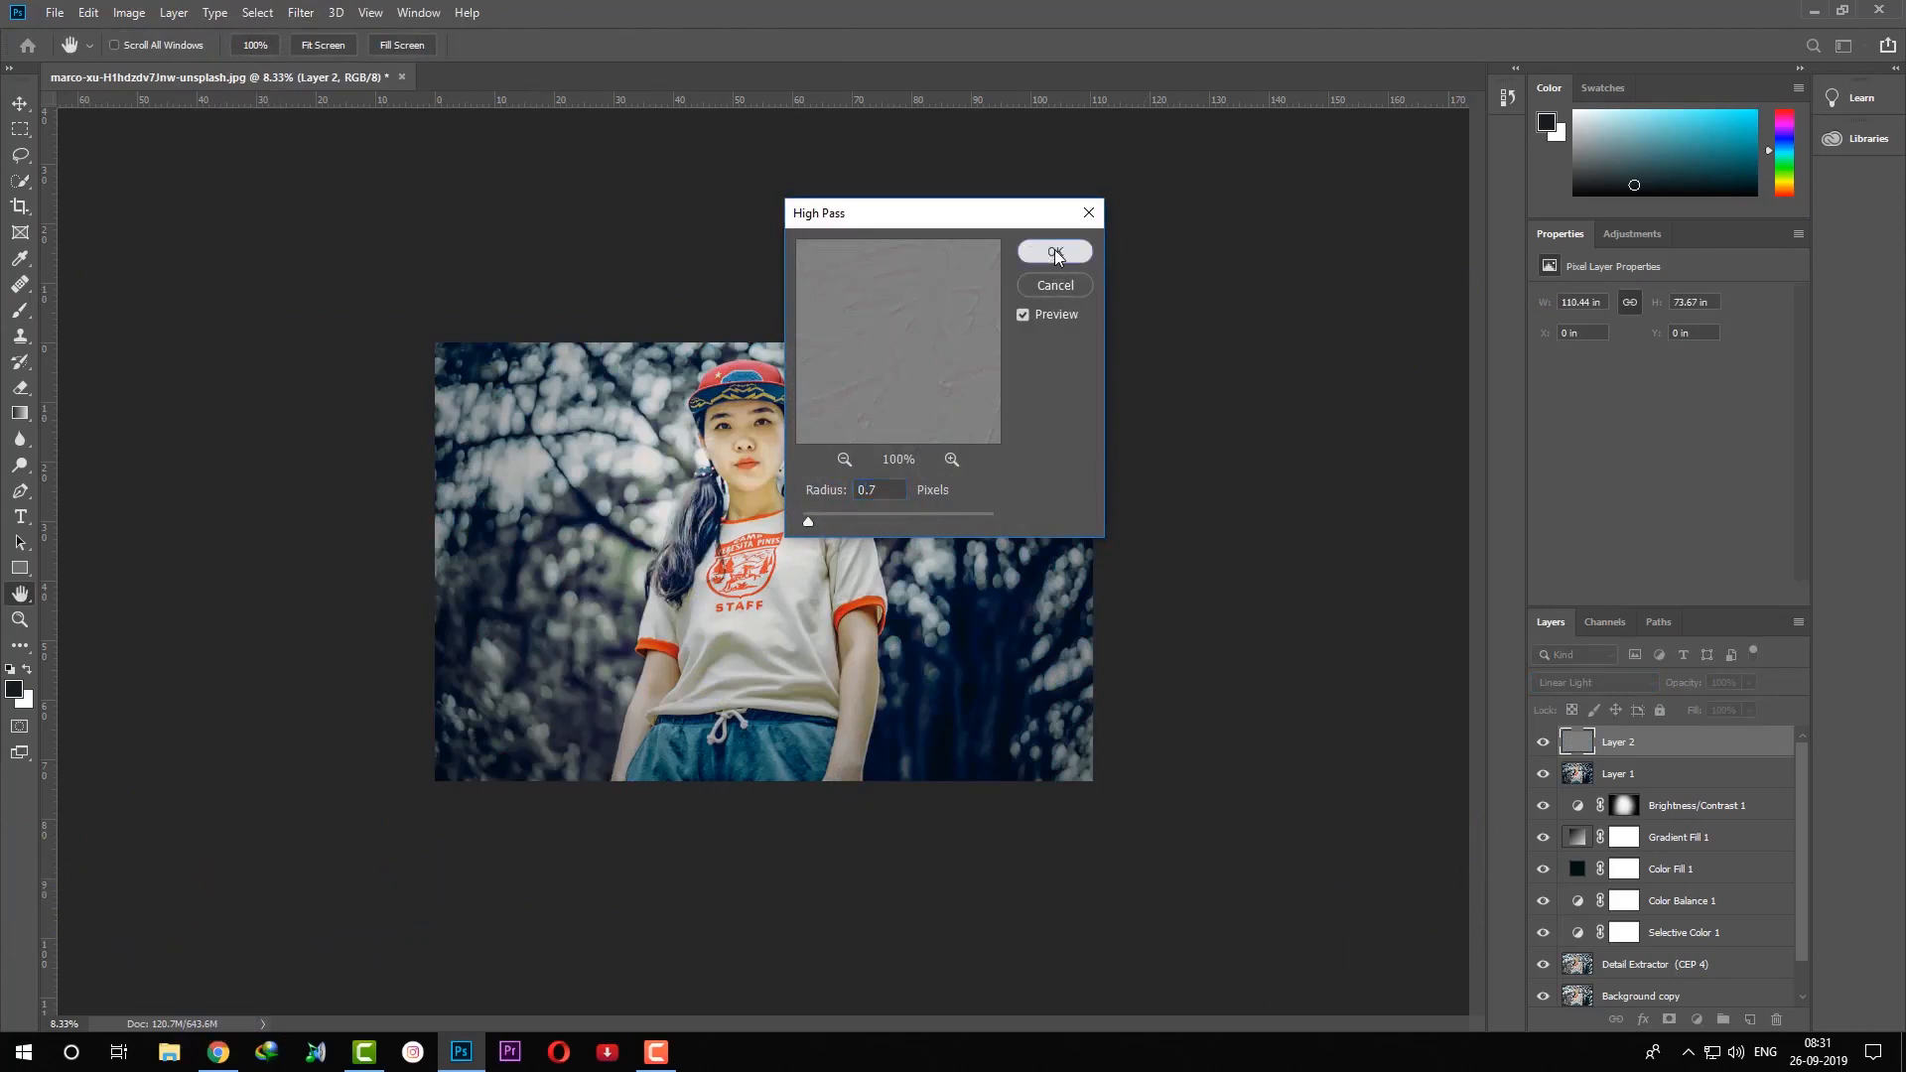
click(1052, 252)
Check the sharpened portrait up close and stamp all visible layers into a new merged layer on top.
key(b)
scroll(963, 612, up, 2)
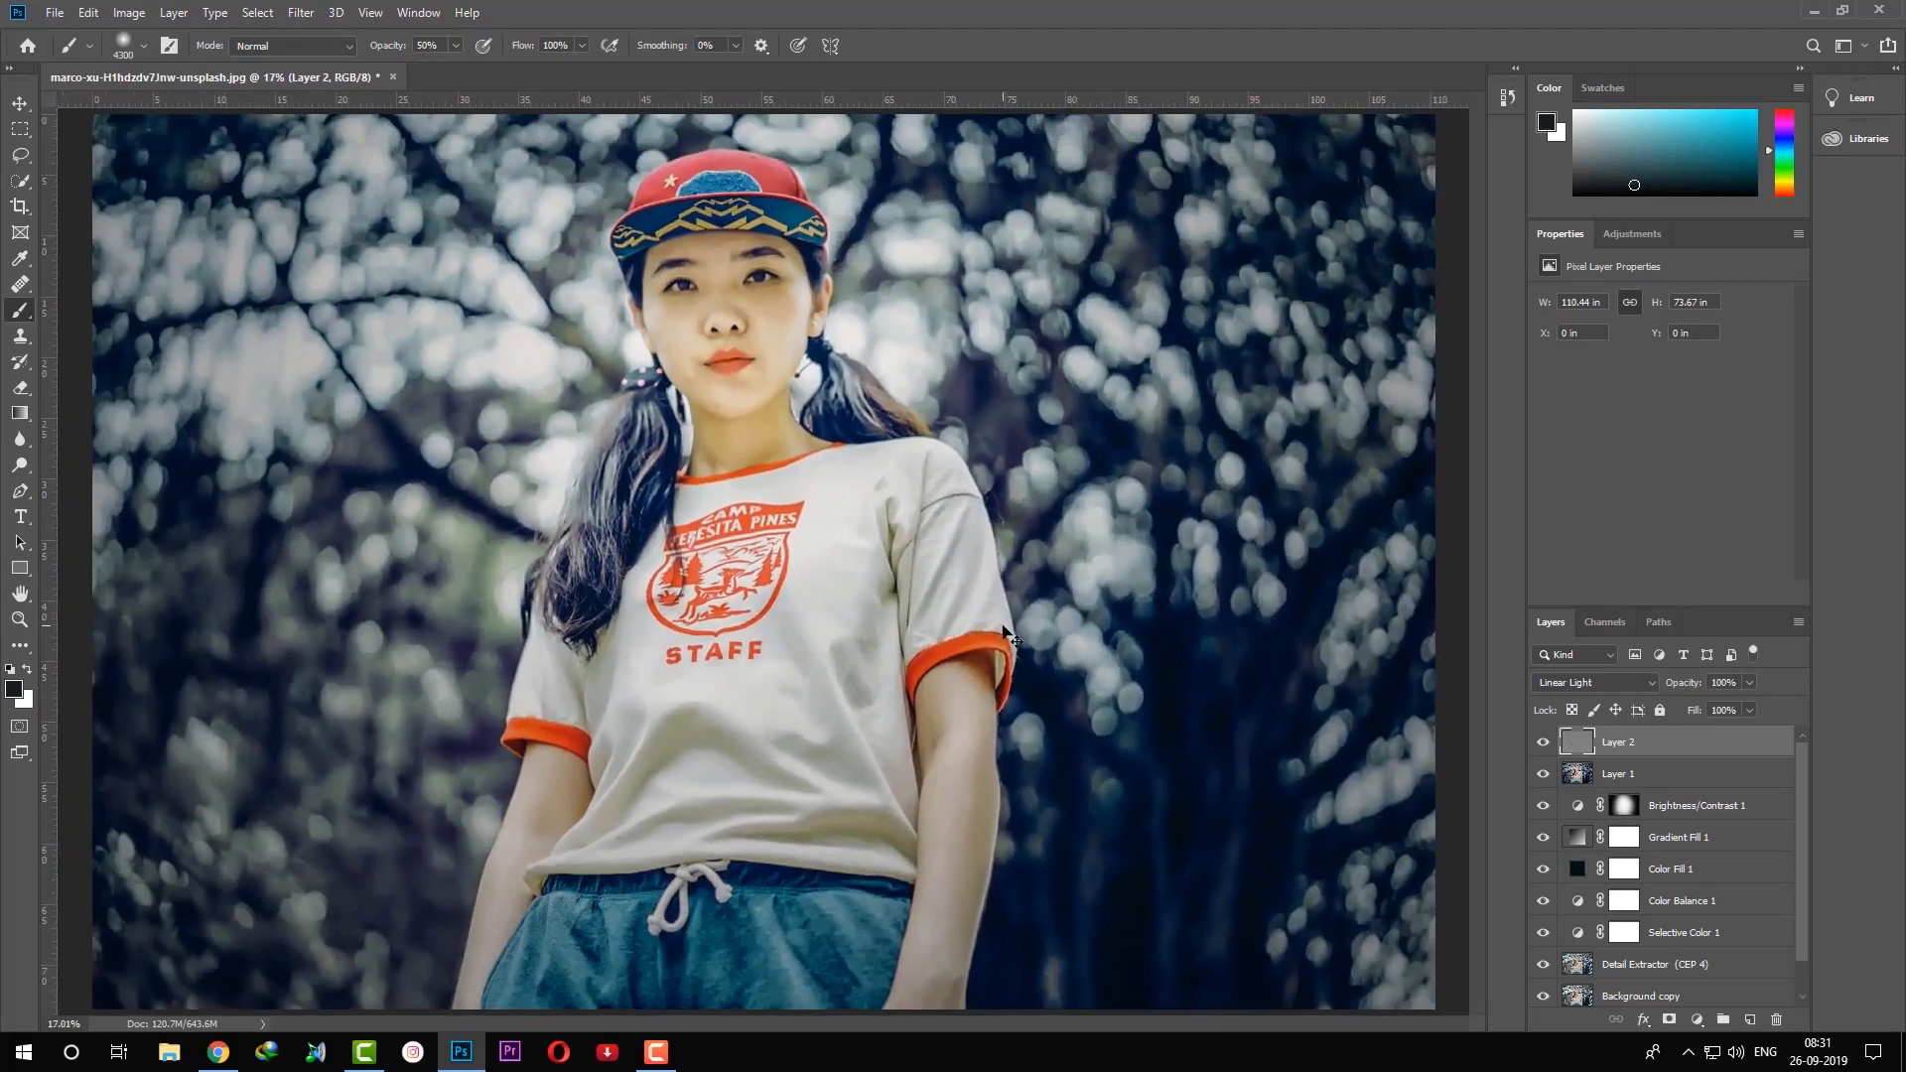
scroll(1161, 824, down, 2)
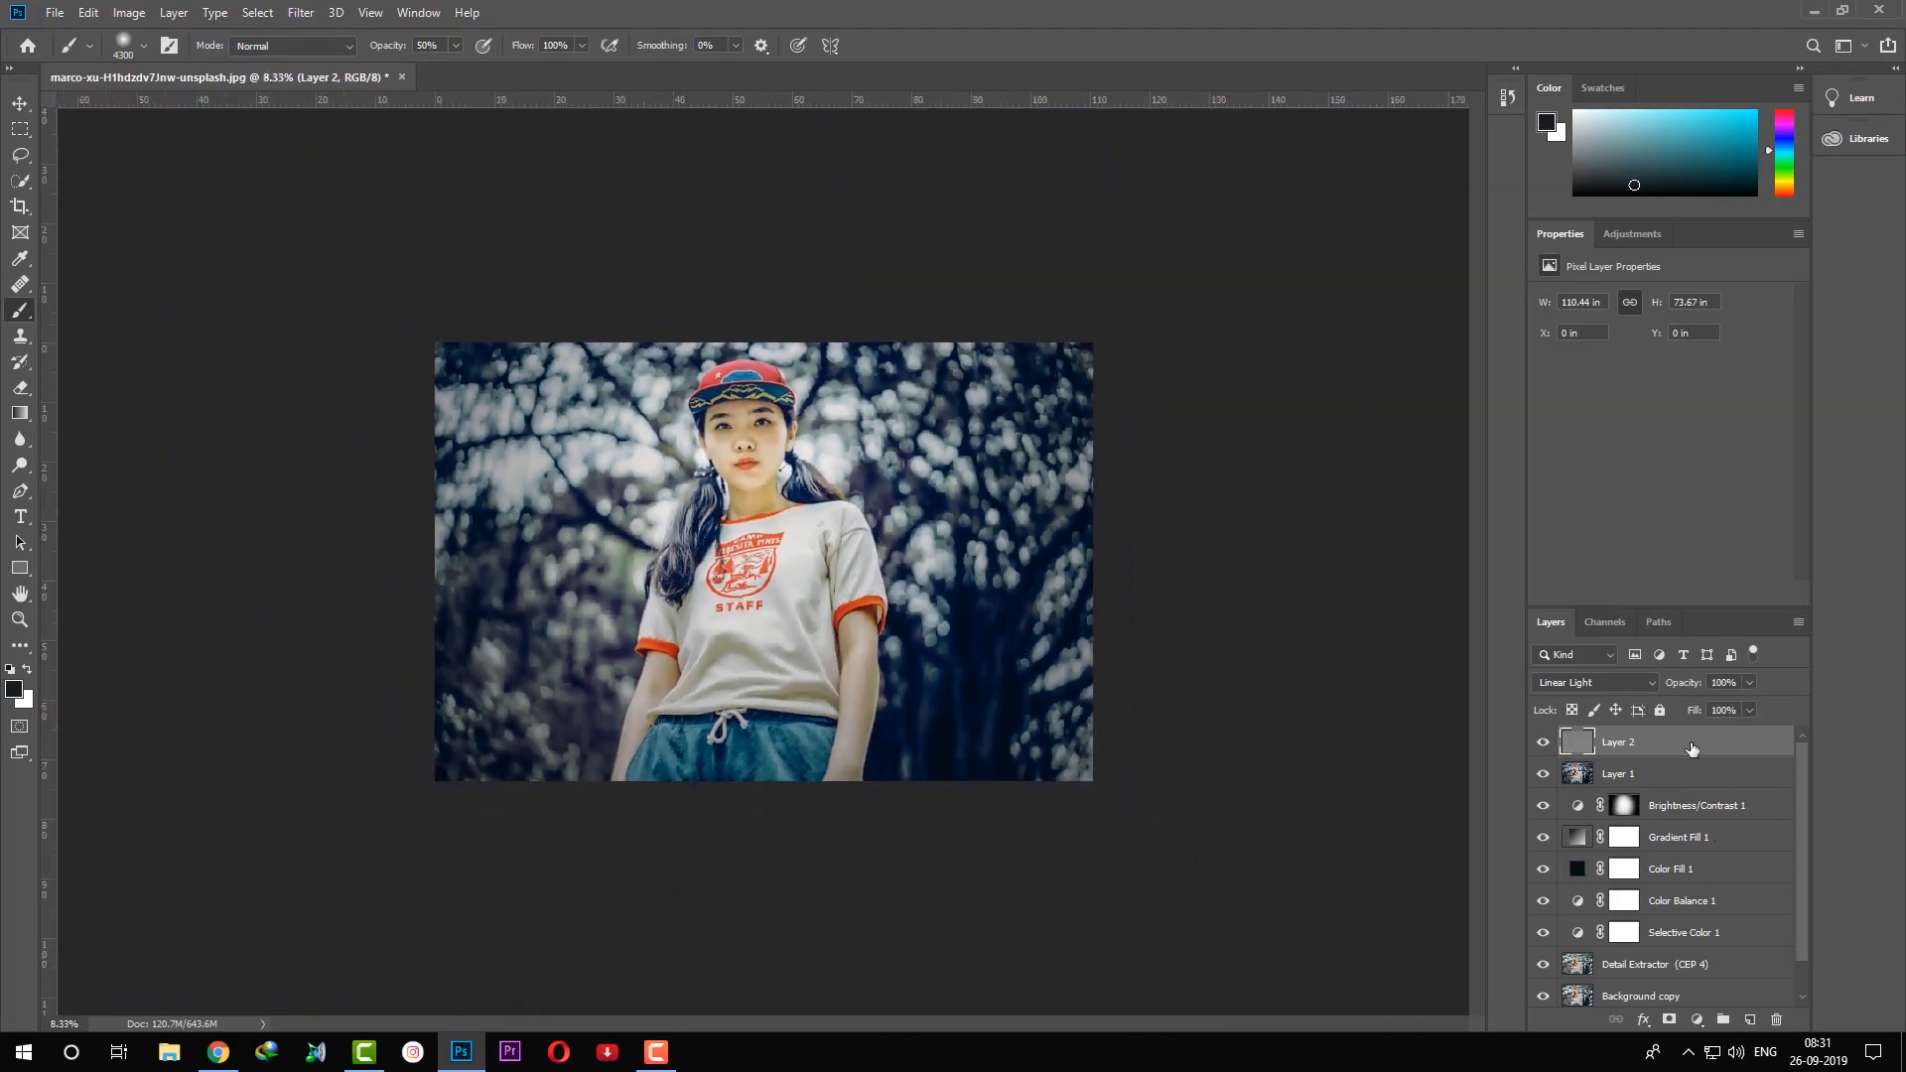
key(ctrl+shift+alt+e)
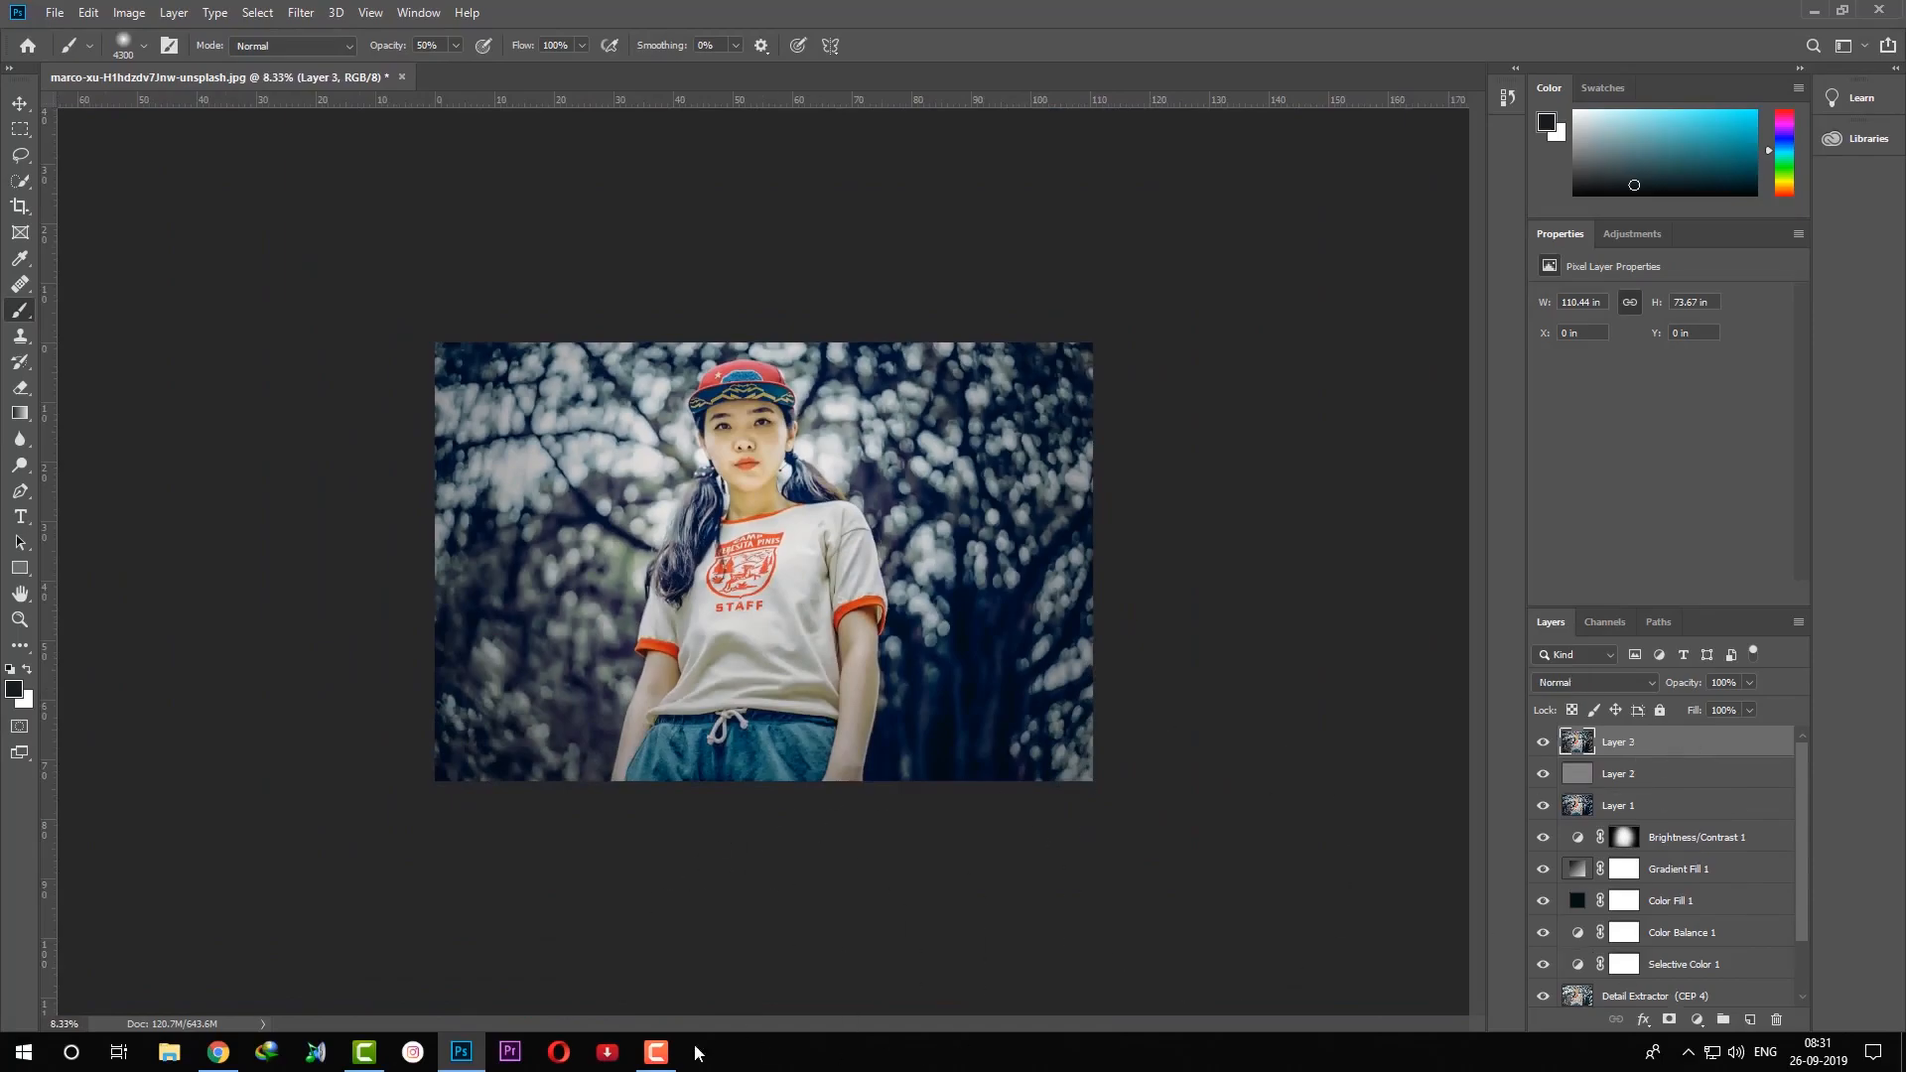